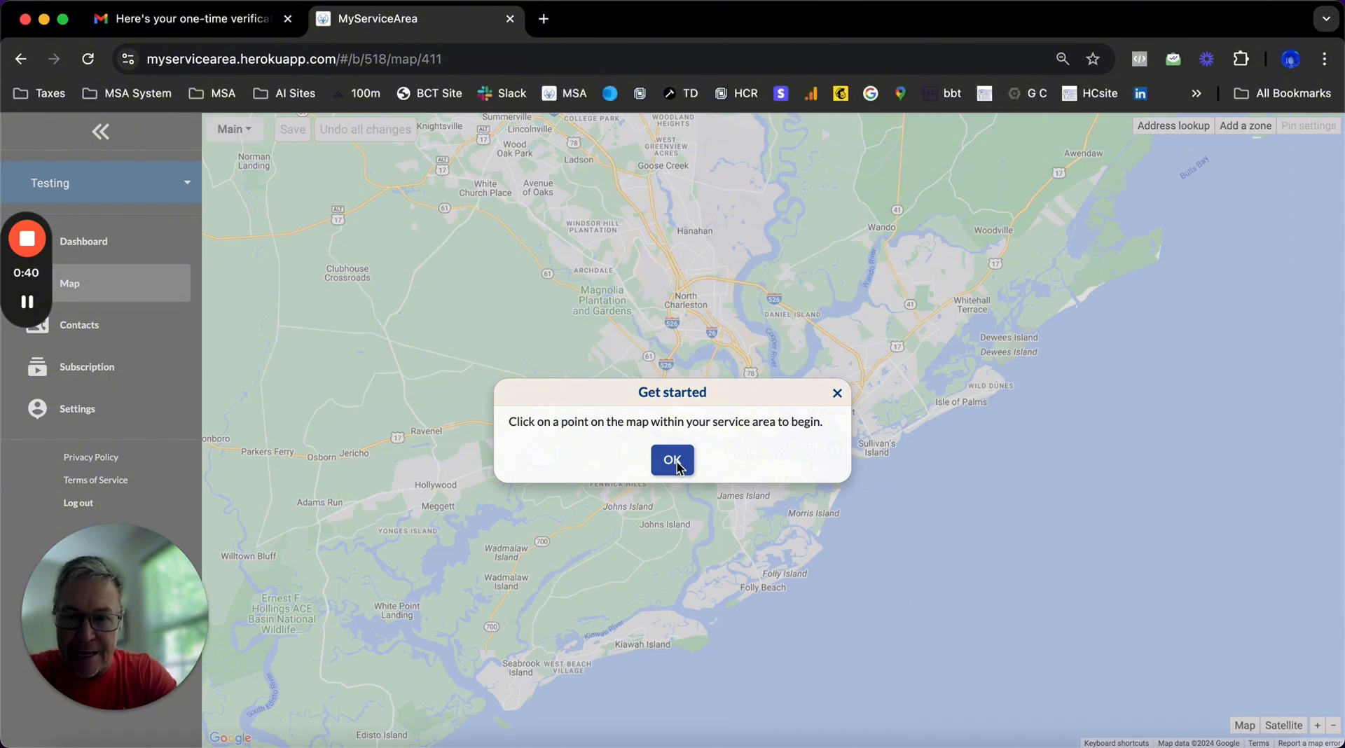
Start the service area by placing a first zone on the map over Charleston, and dismiss the introductory messages
{"action": "left_click", "coordinate": [674, 462]}
{"action": "left_click", "coordinate": [690, 378]}
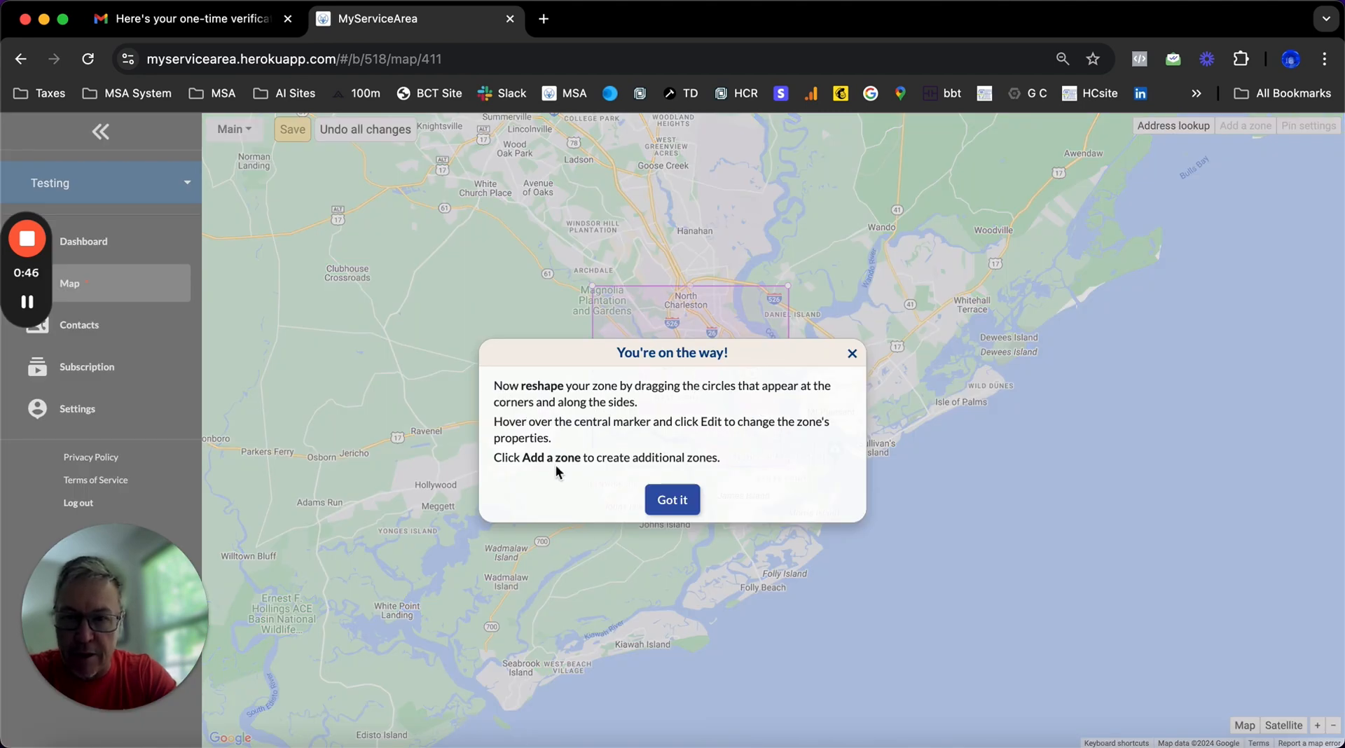
{"action": "left_click", "coordinate": [669, 502]}
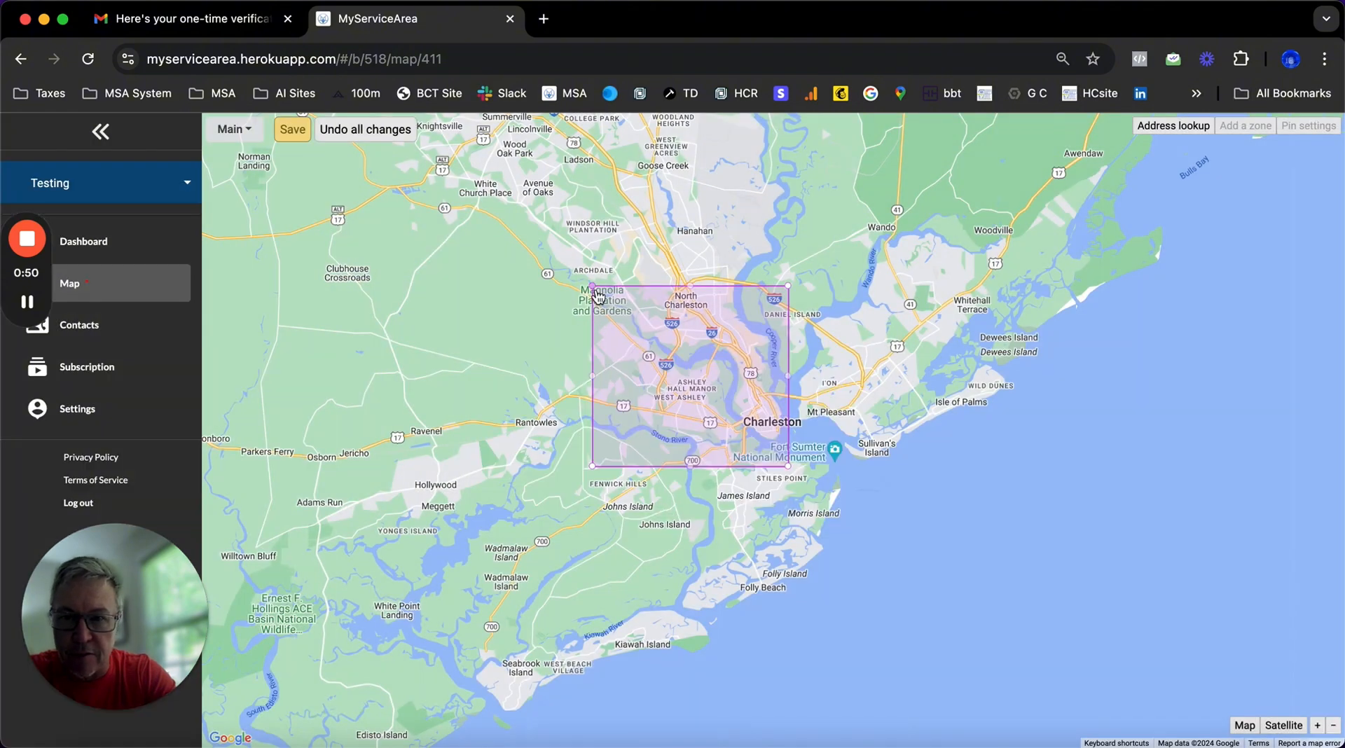
Roughly reshape the rectangular zone by pulling its four corners in around West Ashley and Charleston
{"action": "left_click_drag", "start_coordinate": [594, 287], "coordinate": [603, 305]}
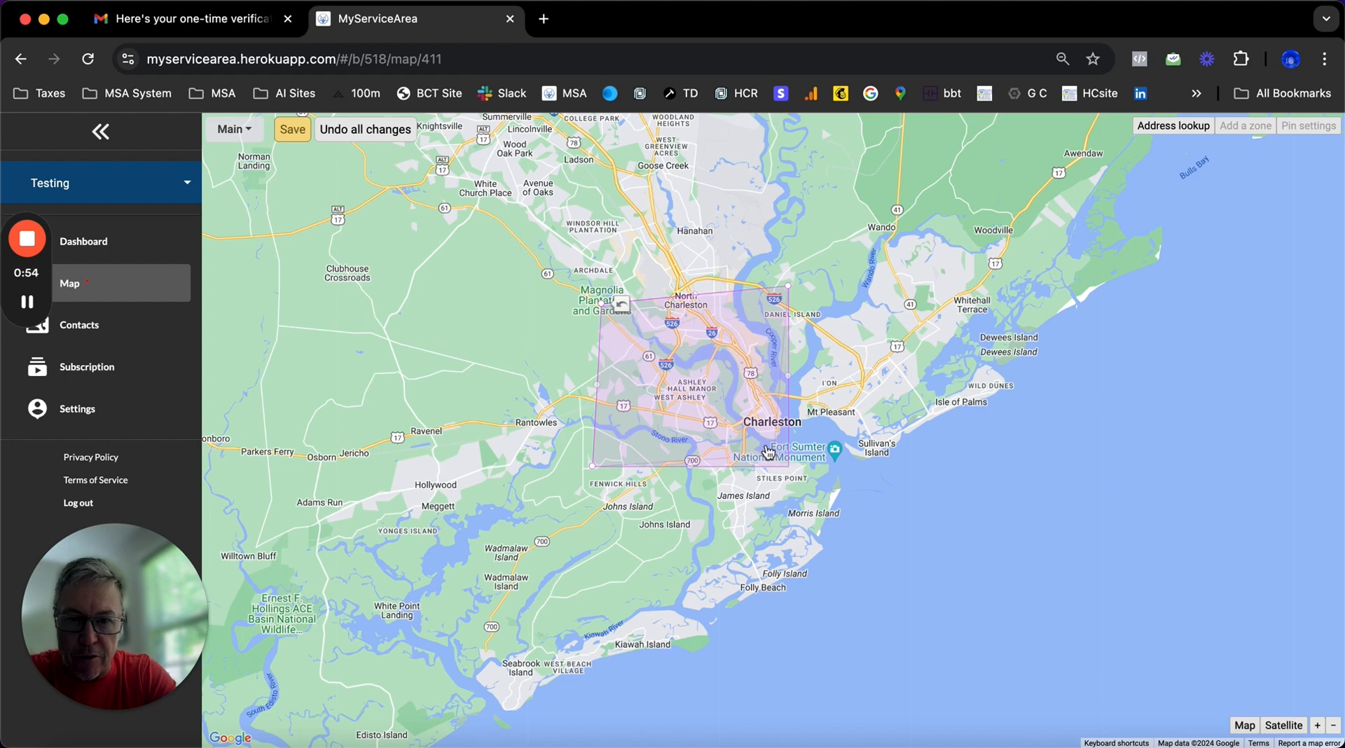
{"action": "left_click_drag", "start_coordinate": [769, 452], "coordinate": [766, 447]}
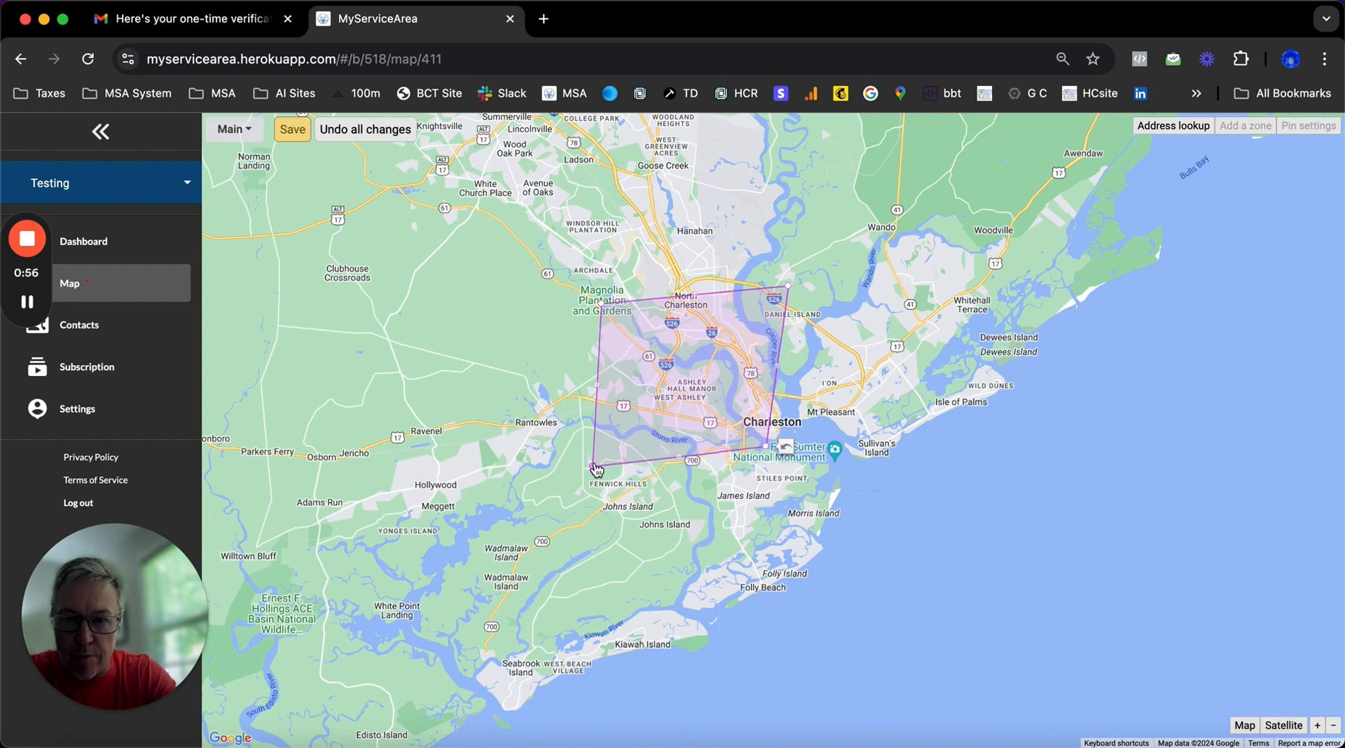
{"action": "left_click_drag", "start_coordinate": [595, 466], "coordinate": [634, 424]}
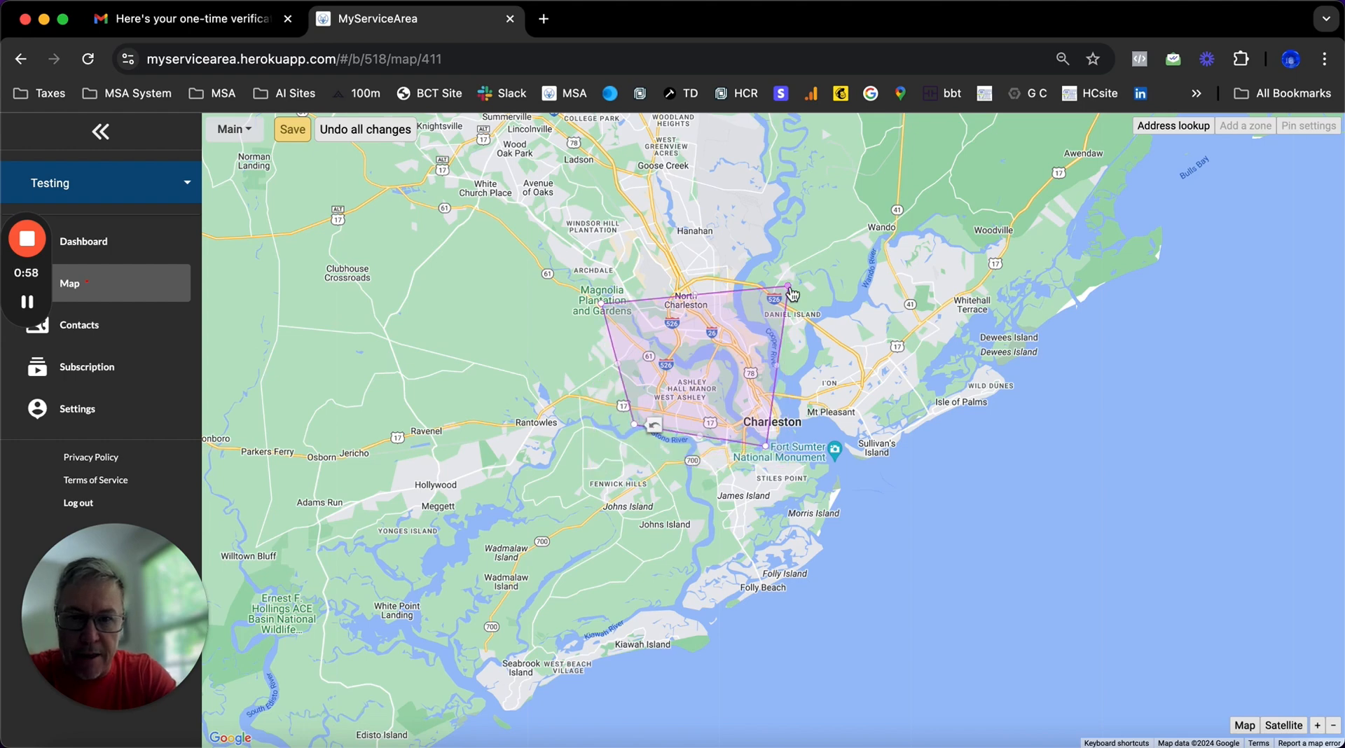
{"action": "left_click_drag", "start_coordinate": [789, 288], "coordinate": [716, 325]}
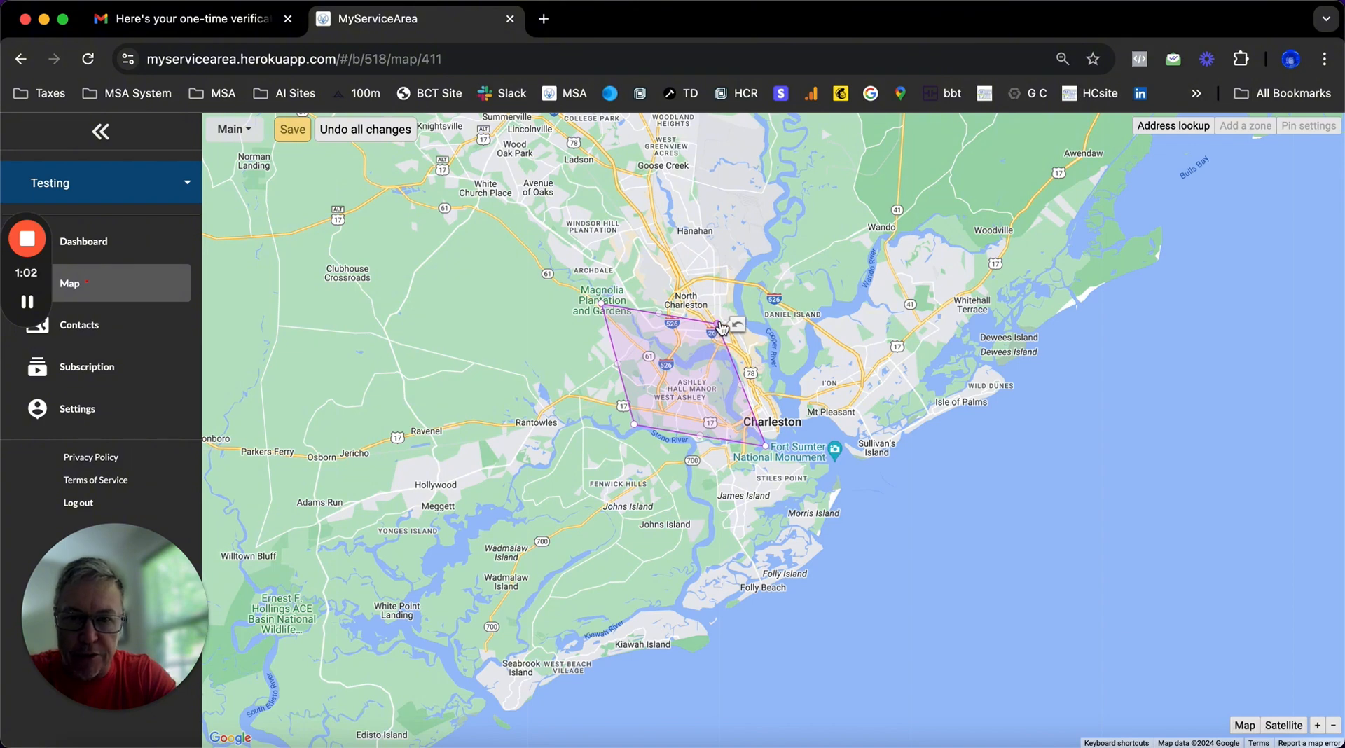
{"action": "left_click_drag", "start_coordinate": [727, 327], "coordinate": [773, 334]}
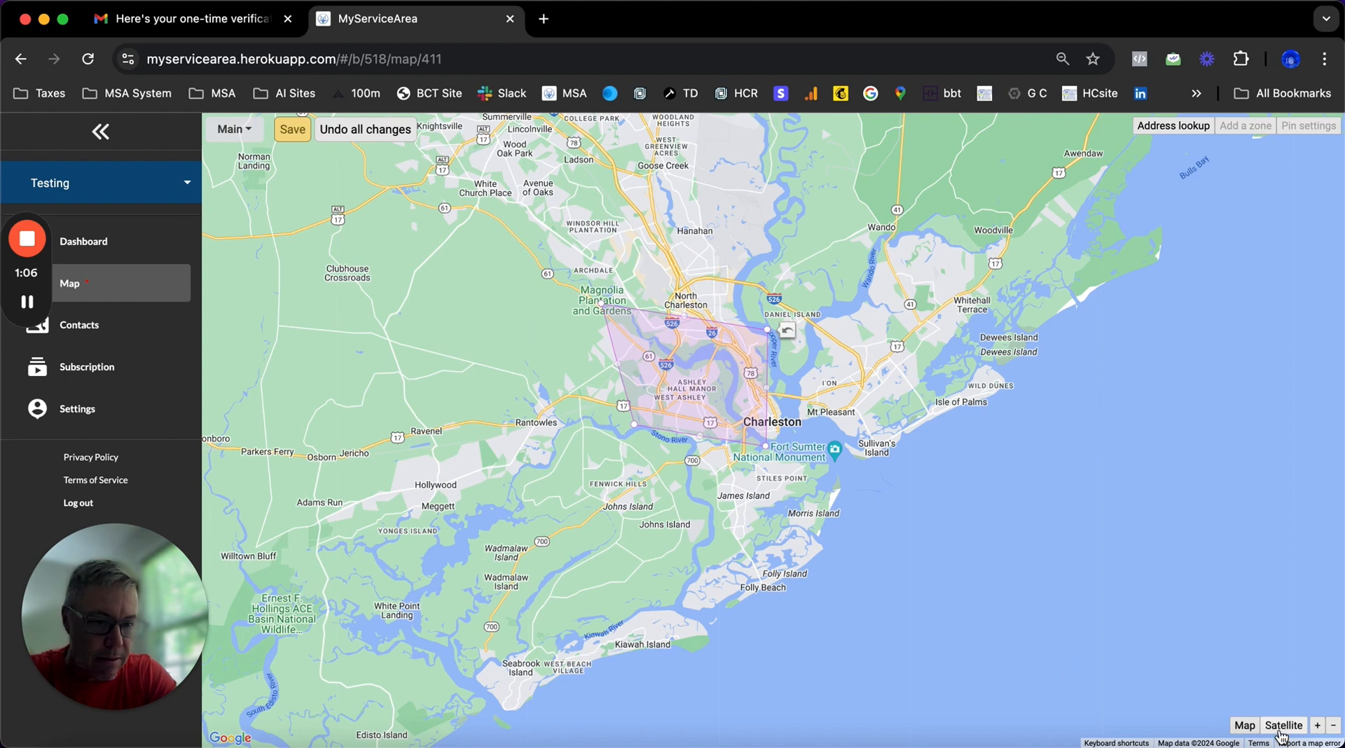
Move the zone's northwest corner to I-526 near the Ashley River and its southwest corner to Highway 17 near Costco Wholesale
{"action": "left_click", "coordinate": [1317, 728]}
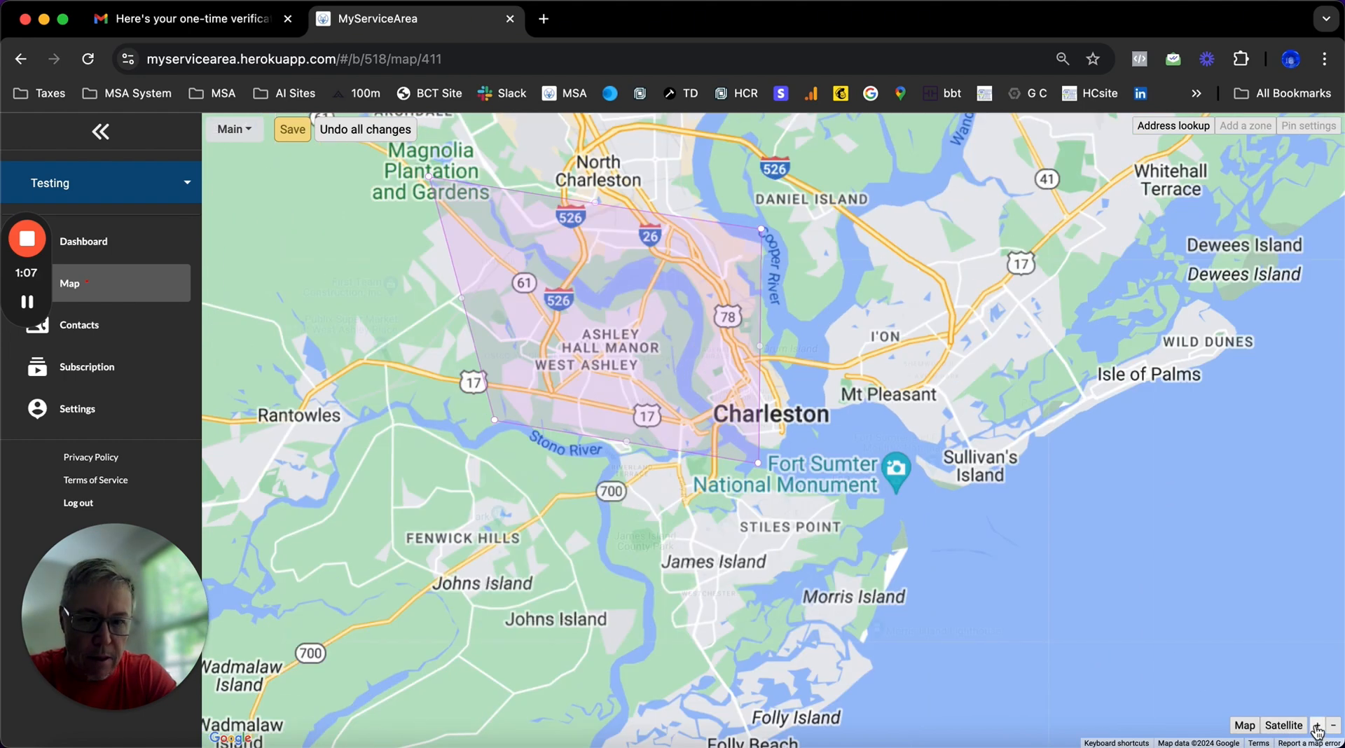
{"action": "left_click_drag", "start_coordinate": [696, 520], "coordinate": [754, 599]}
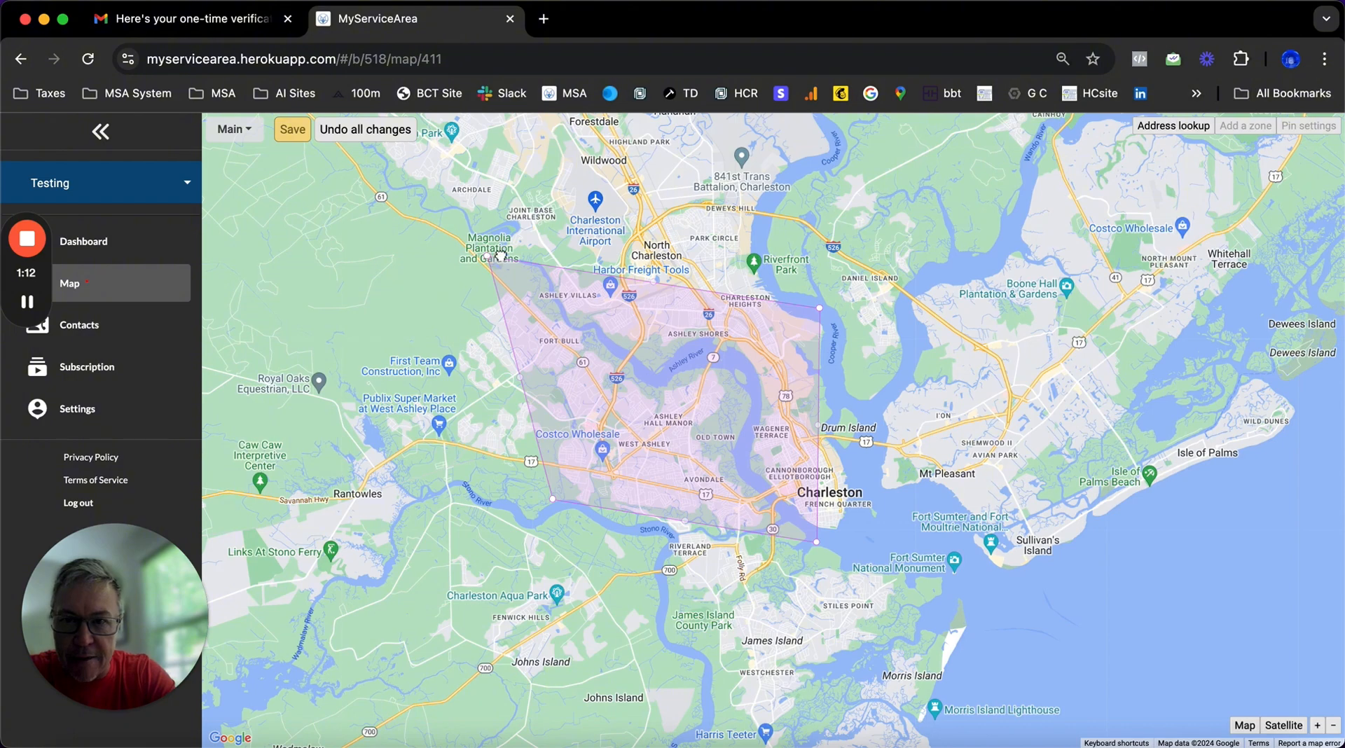
{"action": "left_click_drag", "start_coordinate": [501, 256], "coordinate": [612, 306]}
{"action": "left_click_drag", "start_coordinate": [582, 398], "coordinate": [542, 278]}
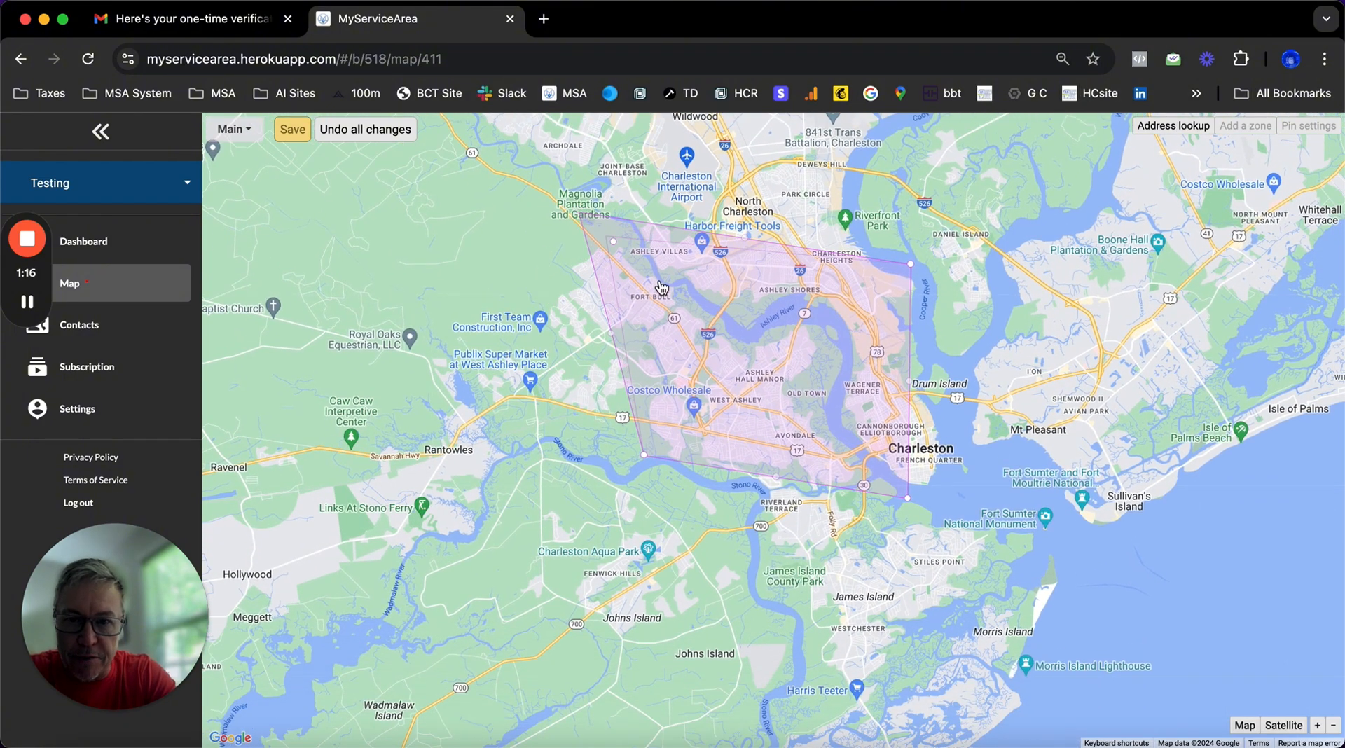
{"action": "left_click_drag", "start_coordinate": [659, 285], "coordinate": [712, 319]}
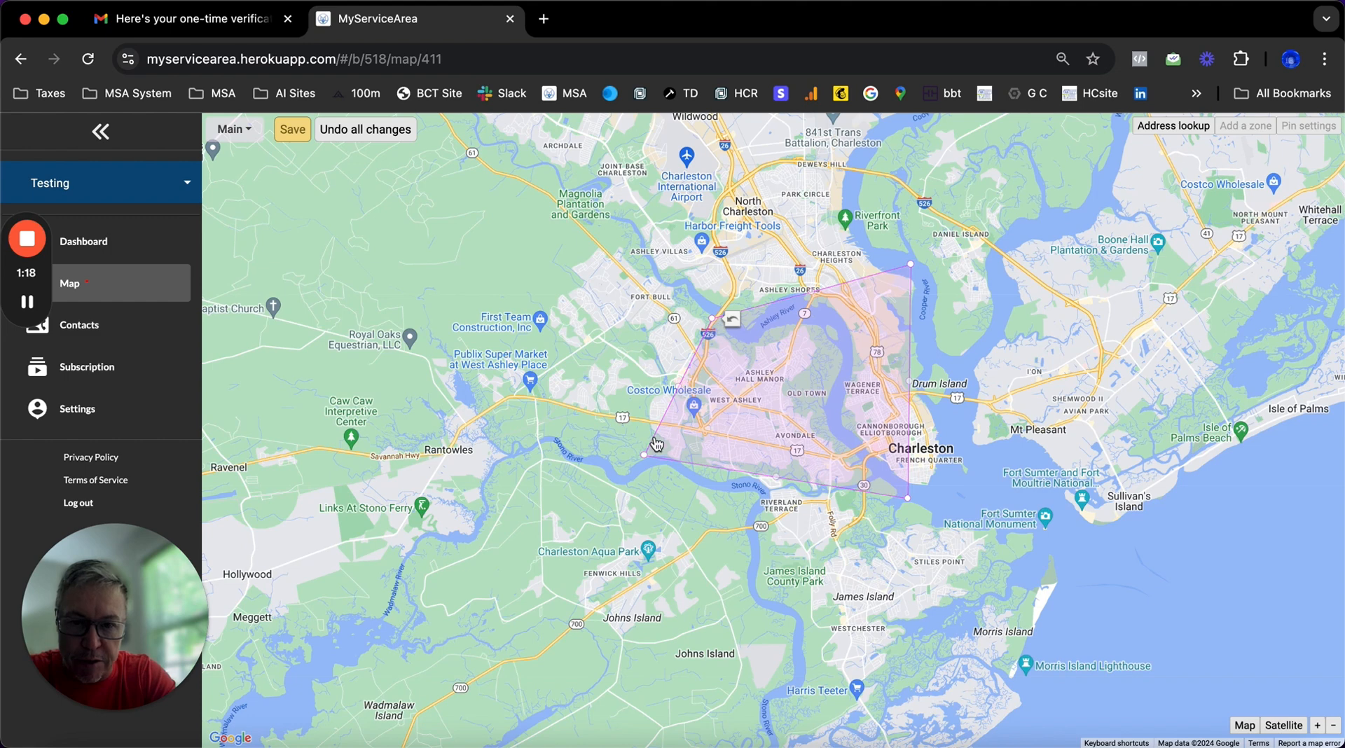
{"action": "left_click_drag", "start_coordinate": [650, 456], "coordinate": [715, 431]}
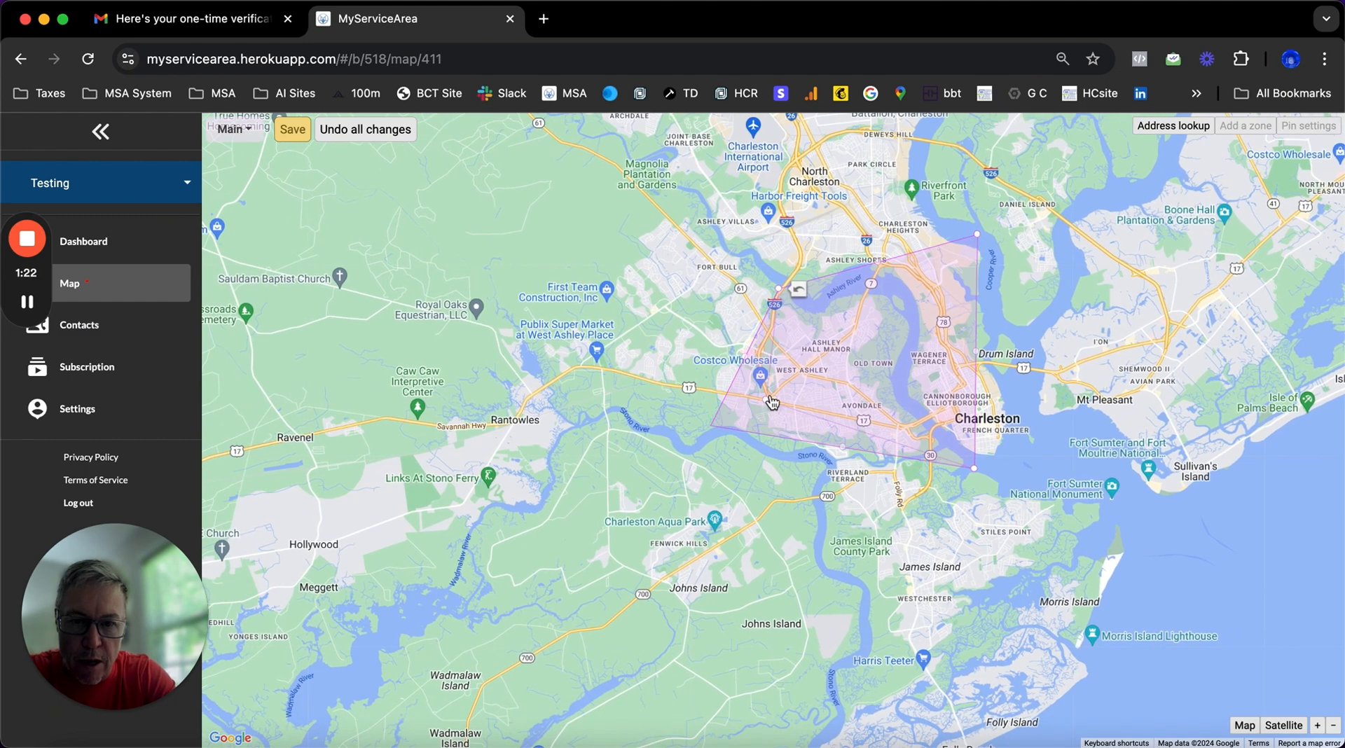
{"action": "left_click_drag", "start_coordinate": [770, 401], "coordinate": [591, 430]}
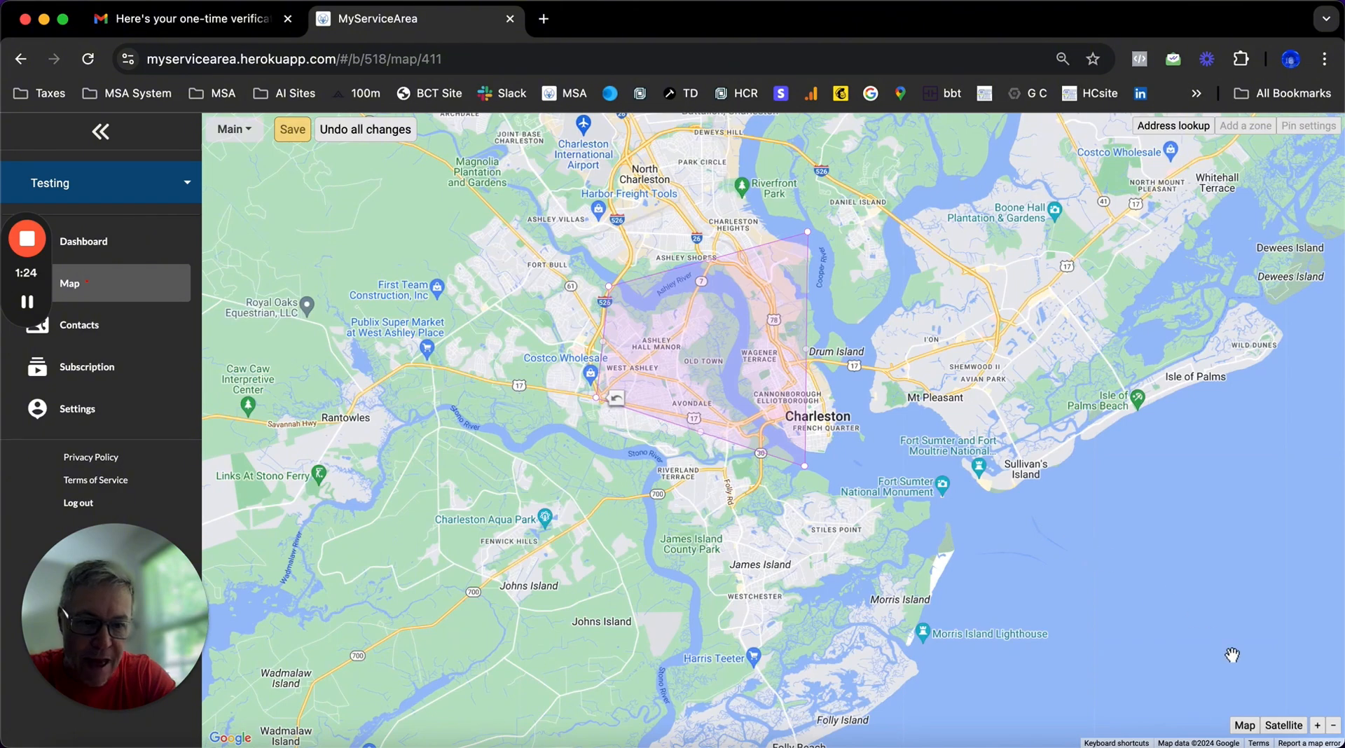
Bend the zone's western edge along I-526 past Target and refine its two end corners at the Ashley River and Highway 17
{"action": "scroll", "coordinate": [774, 430], "scroll_direction": "up", "scroll_amount": 3}
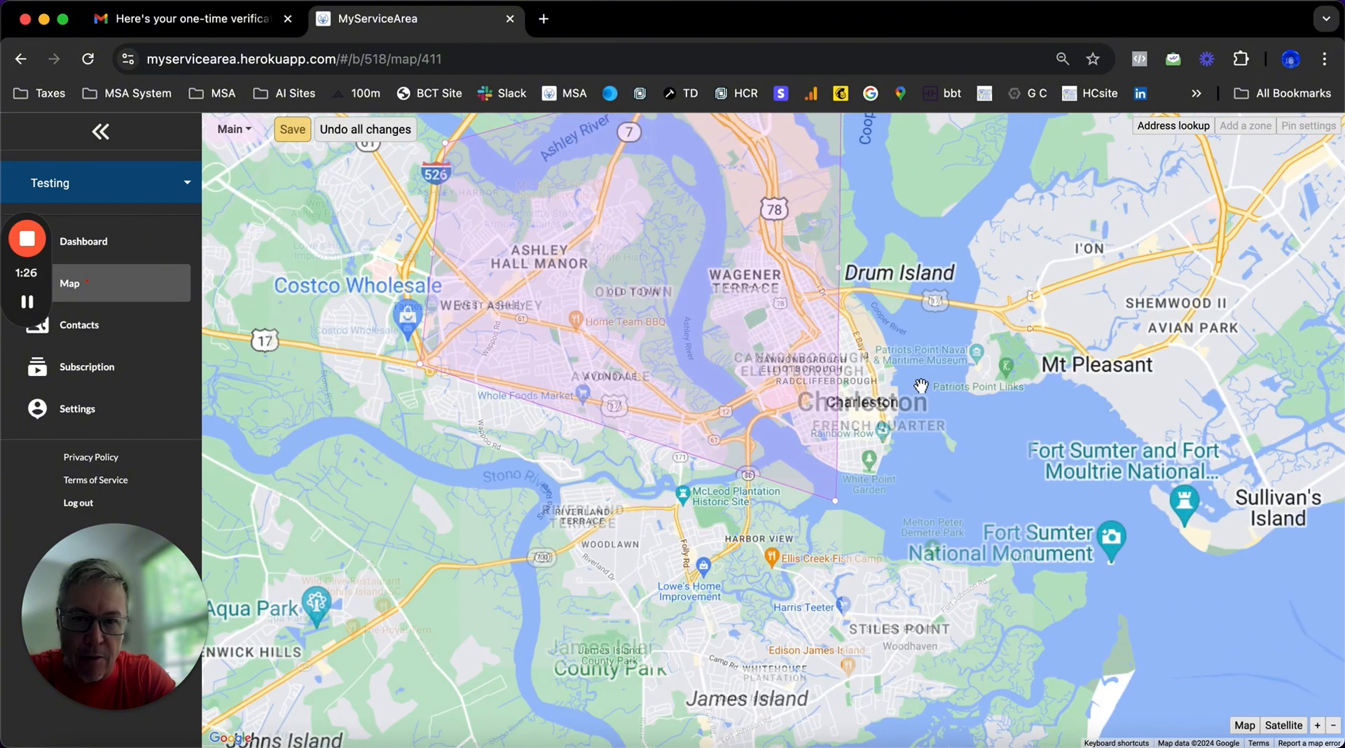
{"action": "left_click_drag", "start_coordinate": [920, 386], "coordinate": [952, 529]}
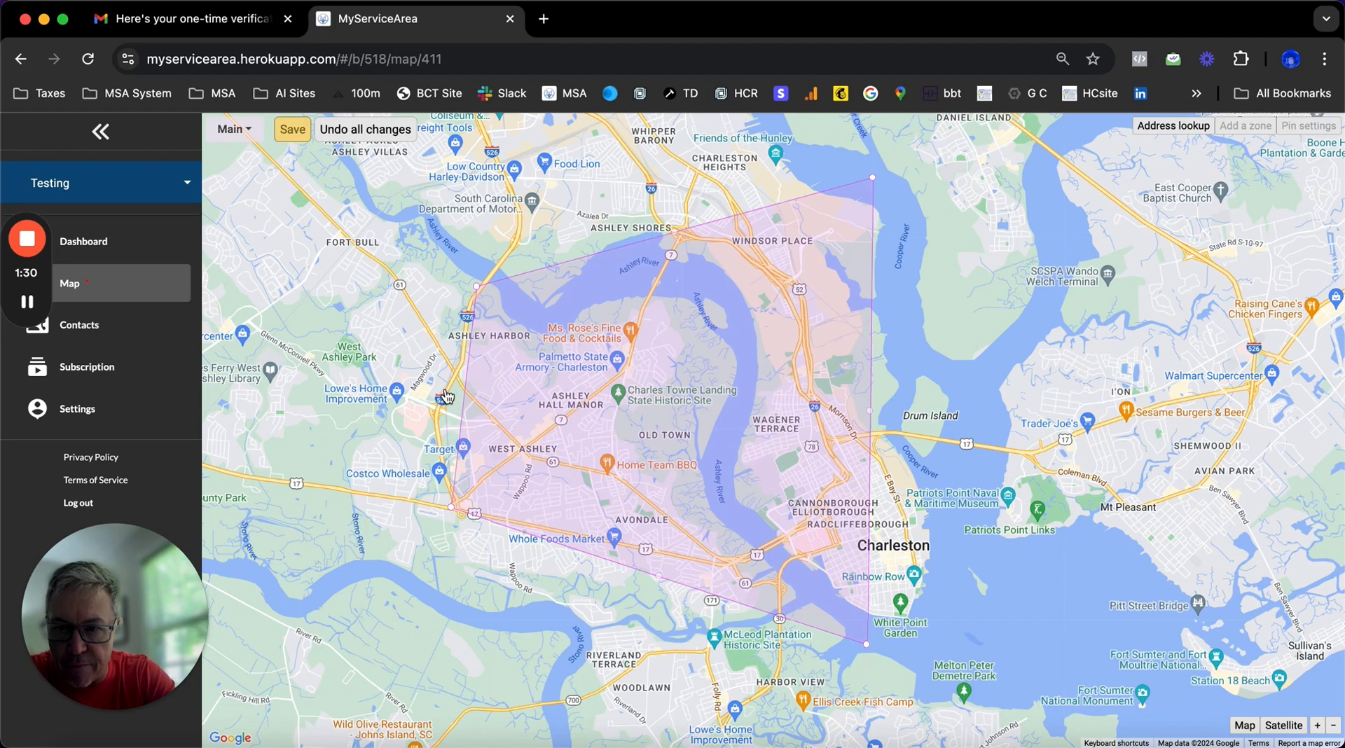
{"action": "left_click_drag", "start_coordinate": [463, 397], "coordinate": [447, 394]}
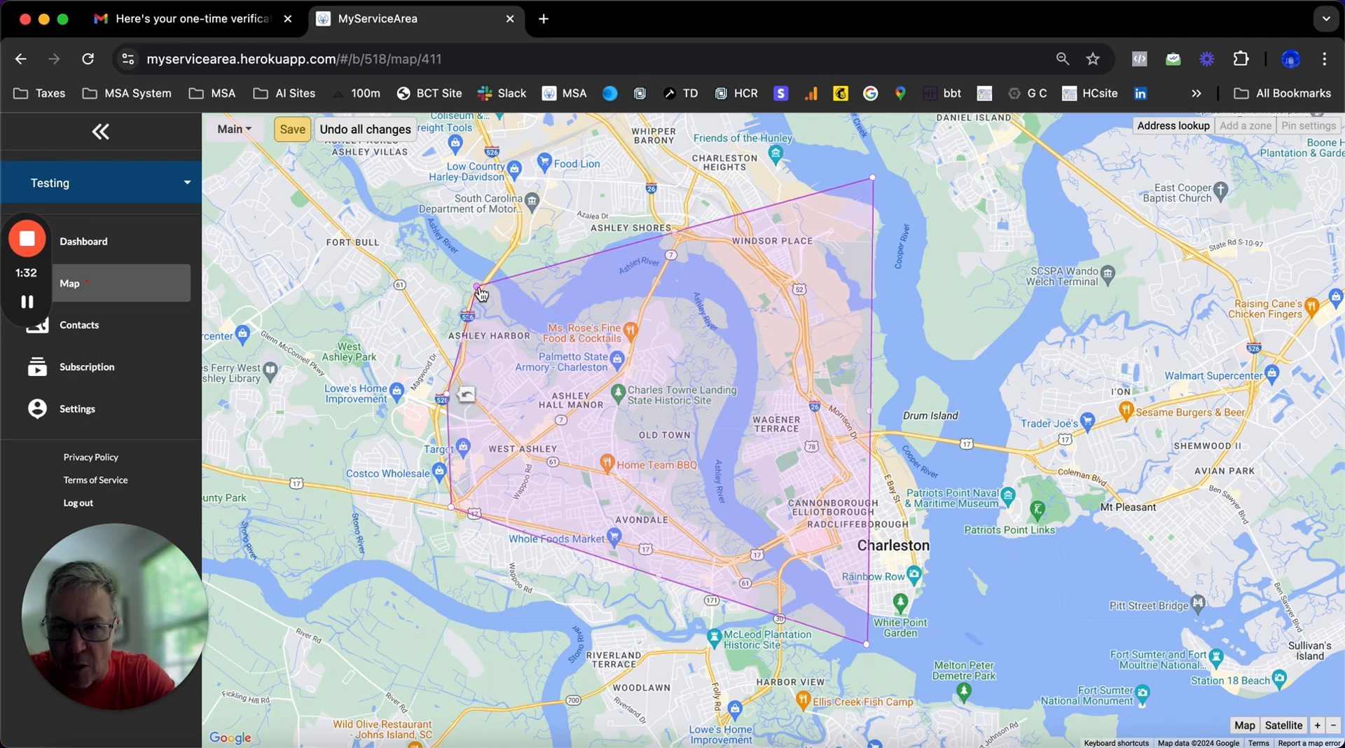
{"action": "left_click_drag", "start_coordinate": [483, 290], "coordinate": [481, 287]}
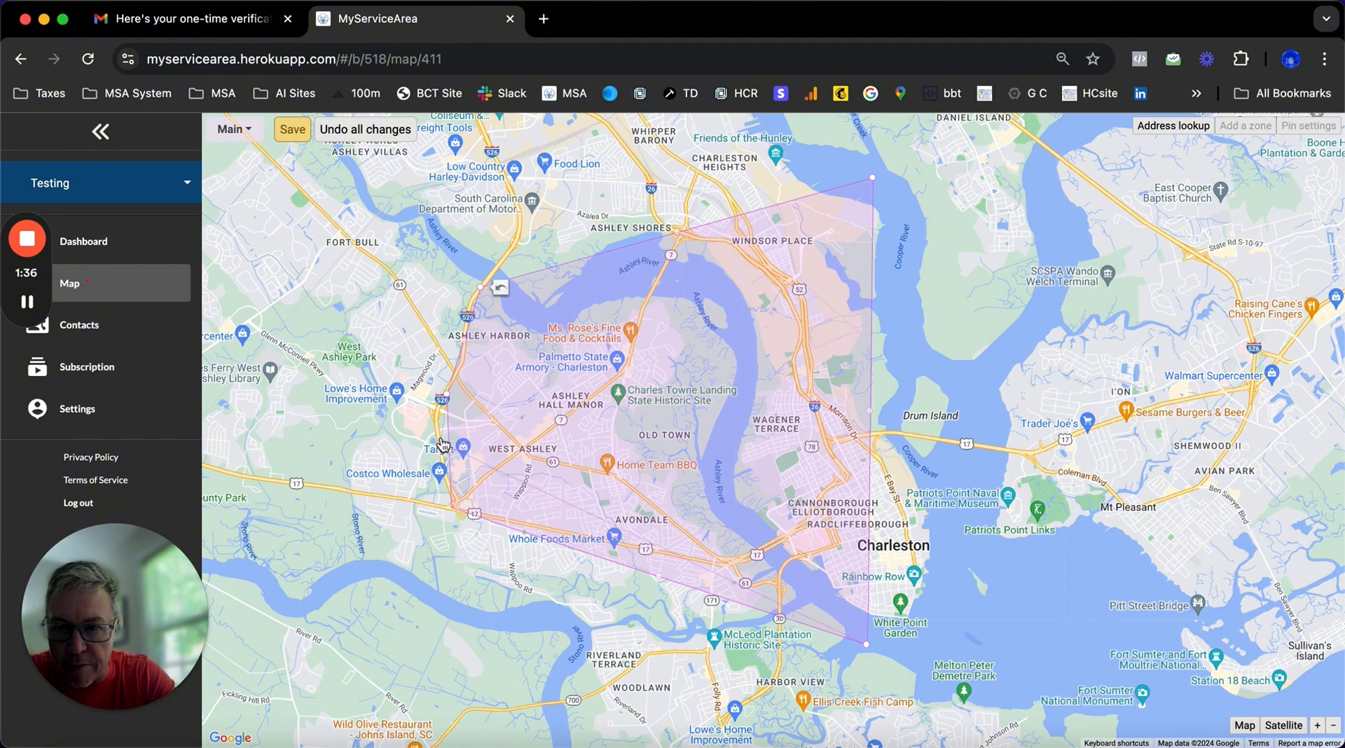
{"action": "left_click_drag", "start_coordinate": [452, 507], "coordinate": [440, 444]}
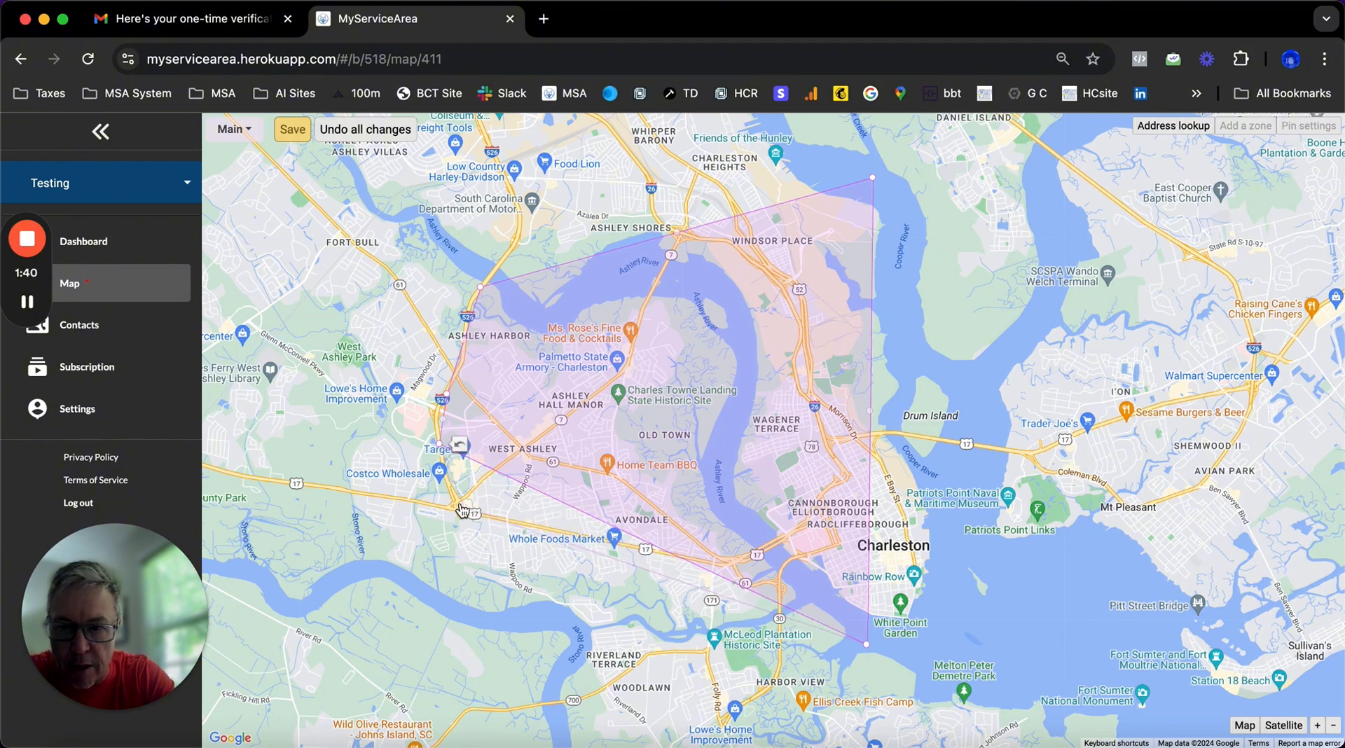
{"action": "left_click_drag", "start_coordinate": [455, 504], "coordinate": [459, 506]}
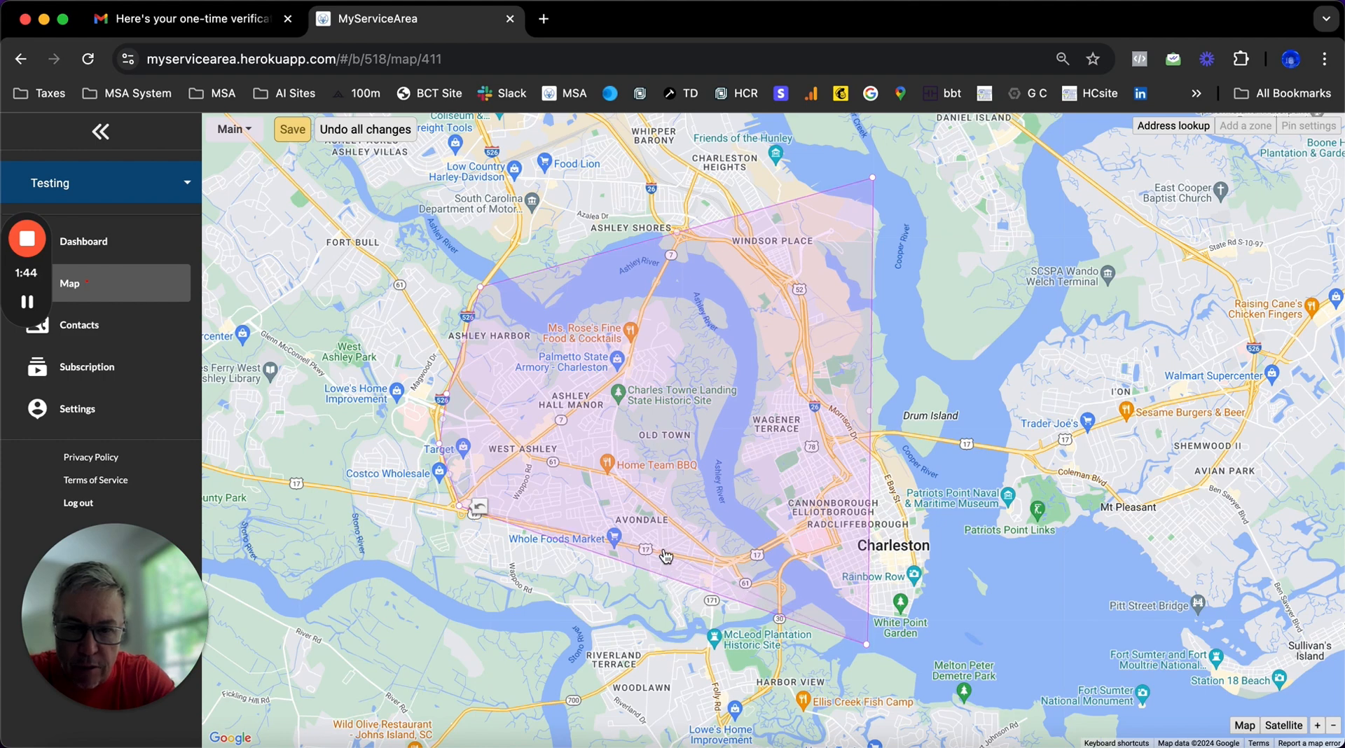
Bend the zone's southern edge along Highway 17 to the Ashley River crossing, and extend its southeast corner to White Point Garden
{"action": "left_click_drag", "start_coordinate": [663, 575], "coordinate": [663, 552]}
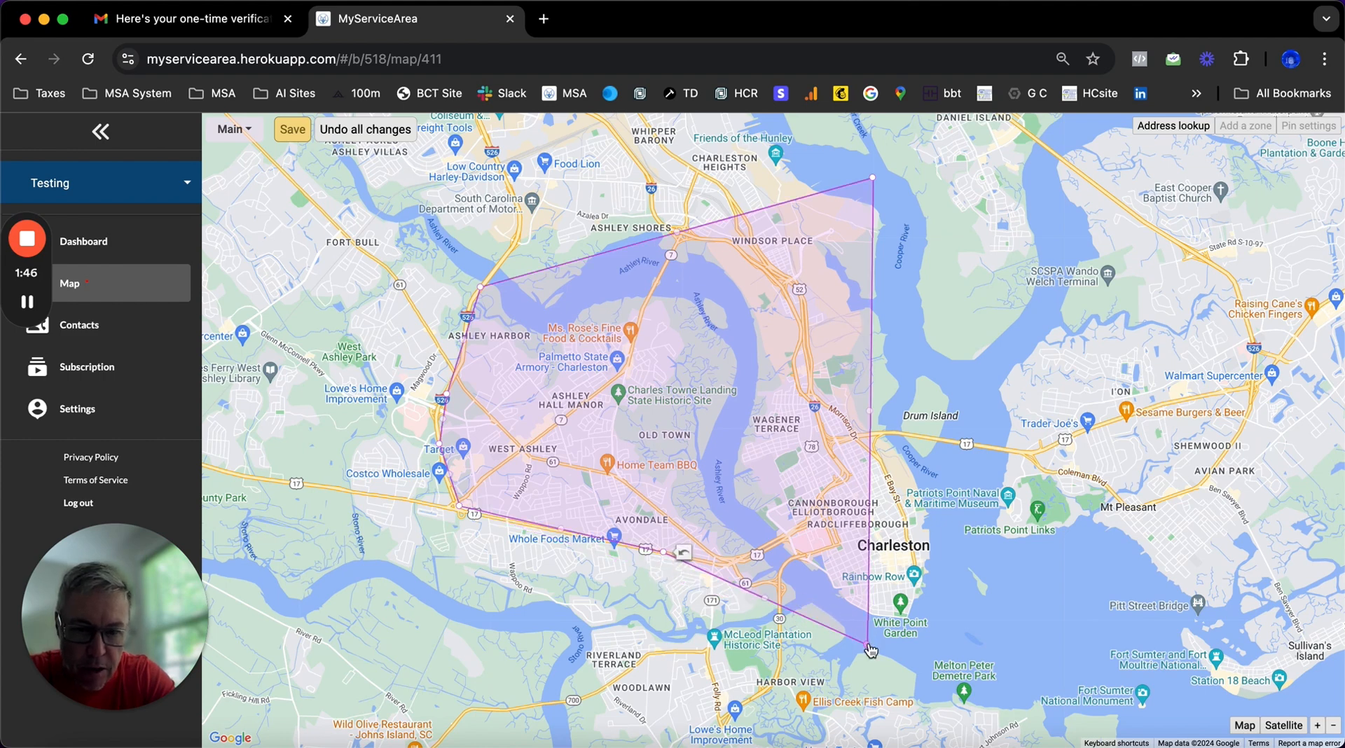
{"action": "left_click_drag", "start_coordinate": [869, 644], "coordinate": [759, 573]}
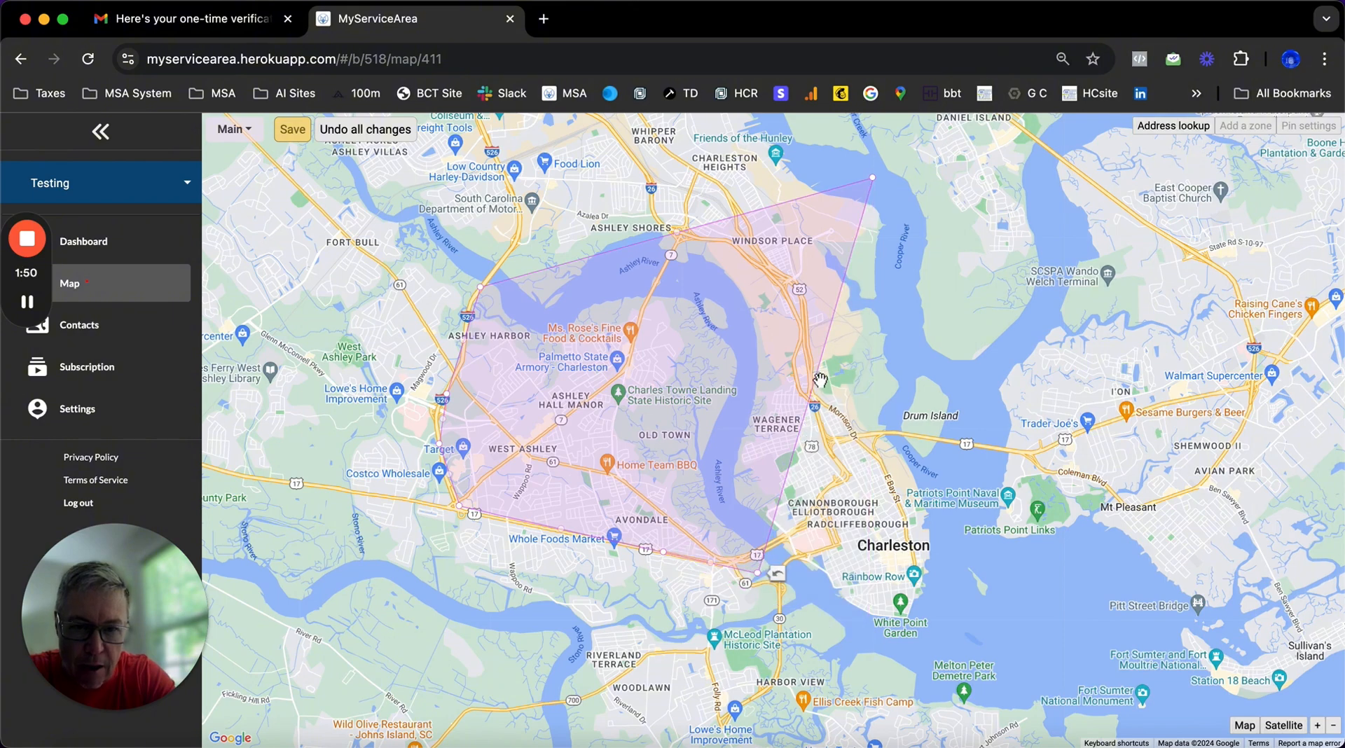
{"action": "left_click_drag", "start_coordinate": [821, 382], "coordinate": [897, 630]}
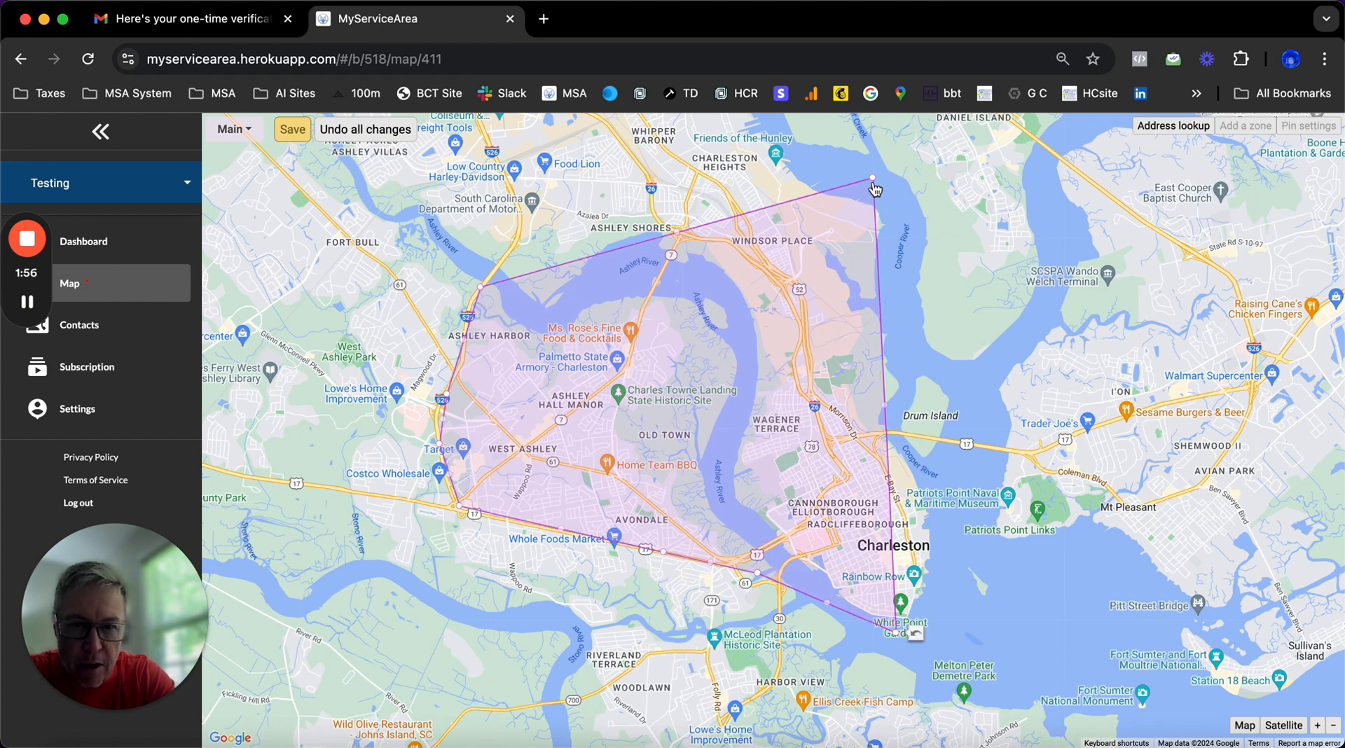
Pull the northeast corner in to Windsor Place and shape the eastern edge past the Highway 17 bridge and Charleston's waterfront
{"action": "left_click_drag", "start_coordinate": [874, 183], "coordinate": [789, 198]}
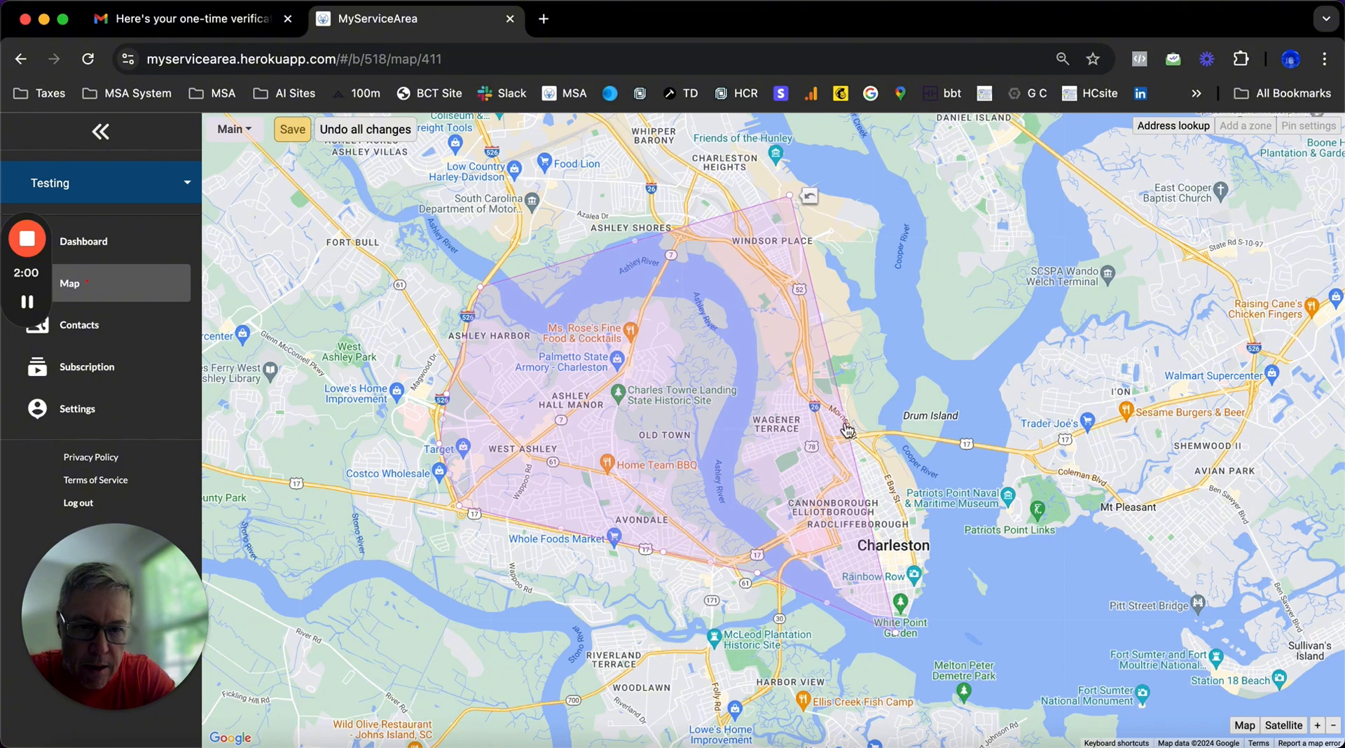
{"action": "left_click_drag", "start_coordinate": [845, 419], "coordinate": [878, 437]}
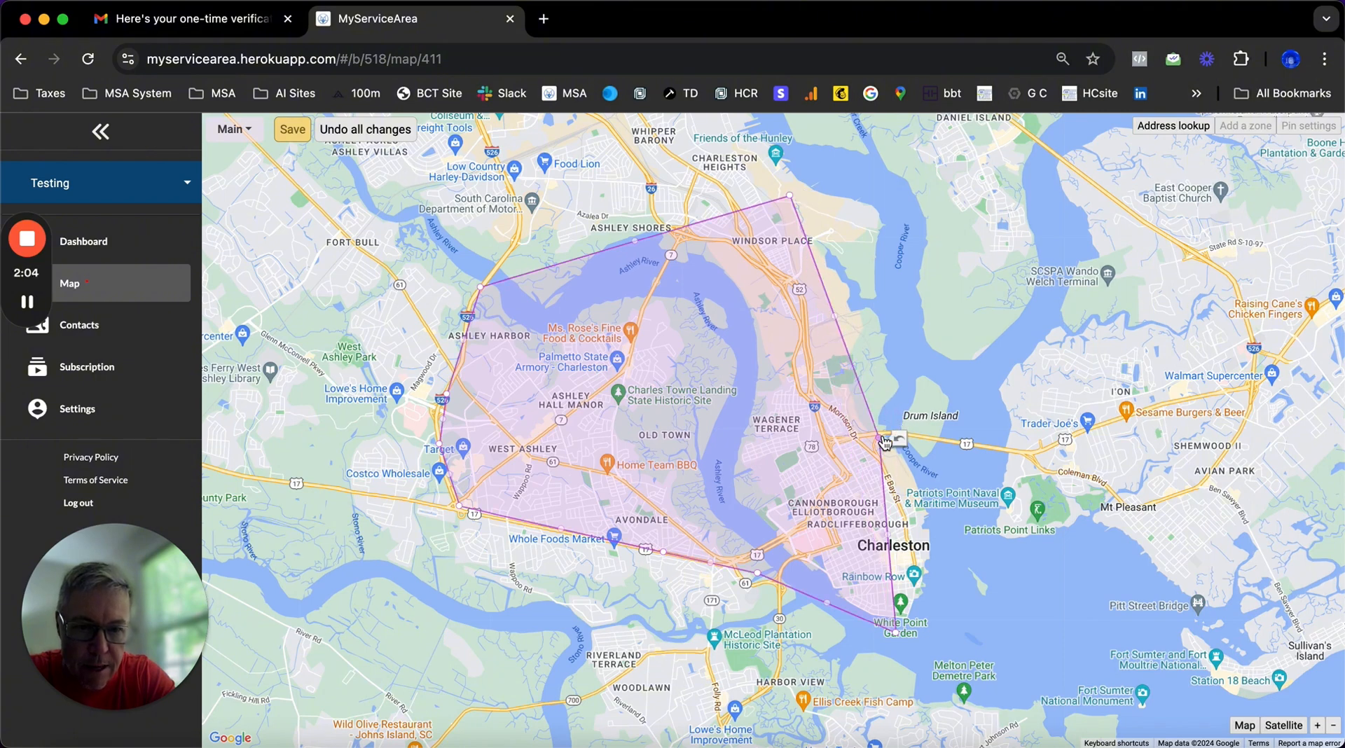
{"action": "left_click_drag", "start_coordinate": [890, 538], "coordinate": [935, 537]}
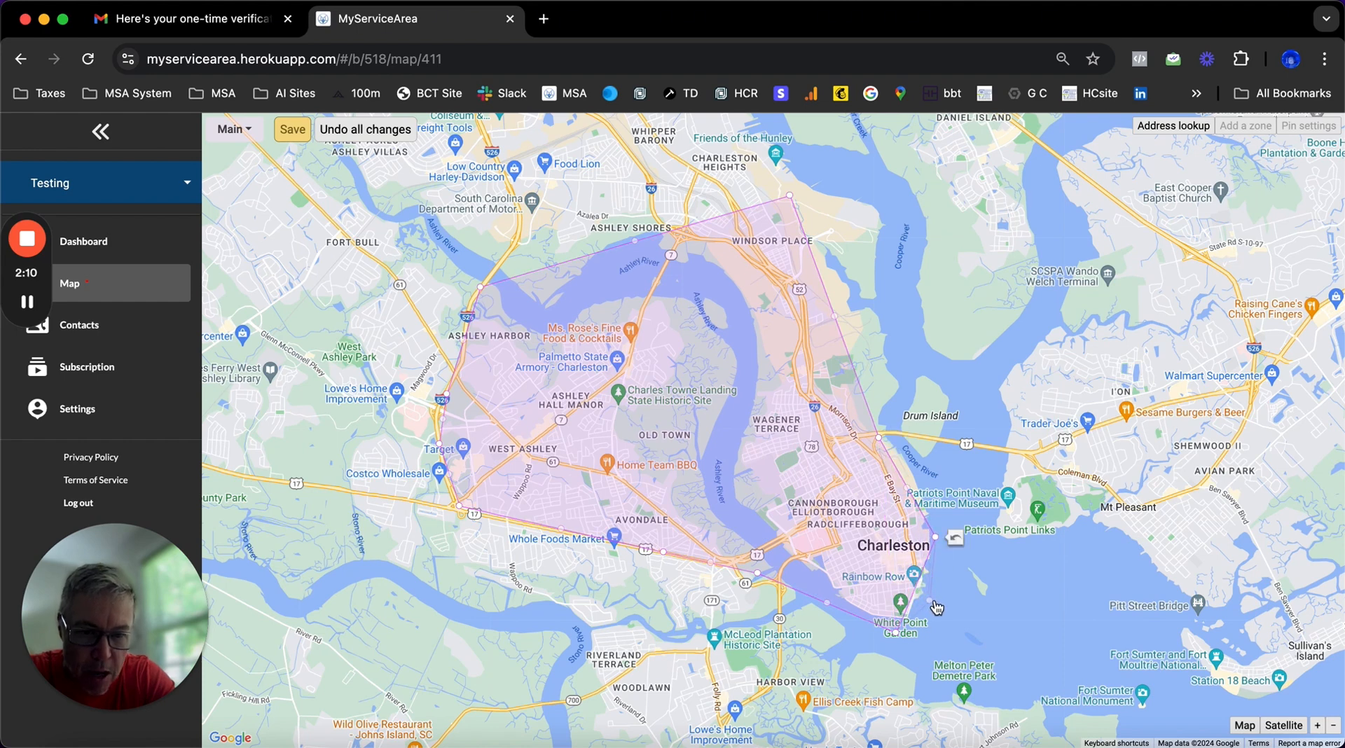
{"action": "left_click_drag", "start_coordinate": [932, 601], "coordinate": [928, 600]}
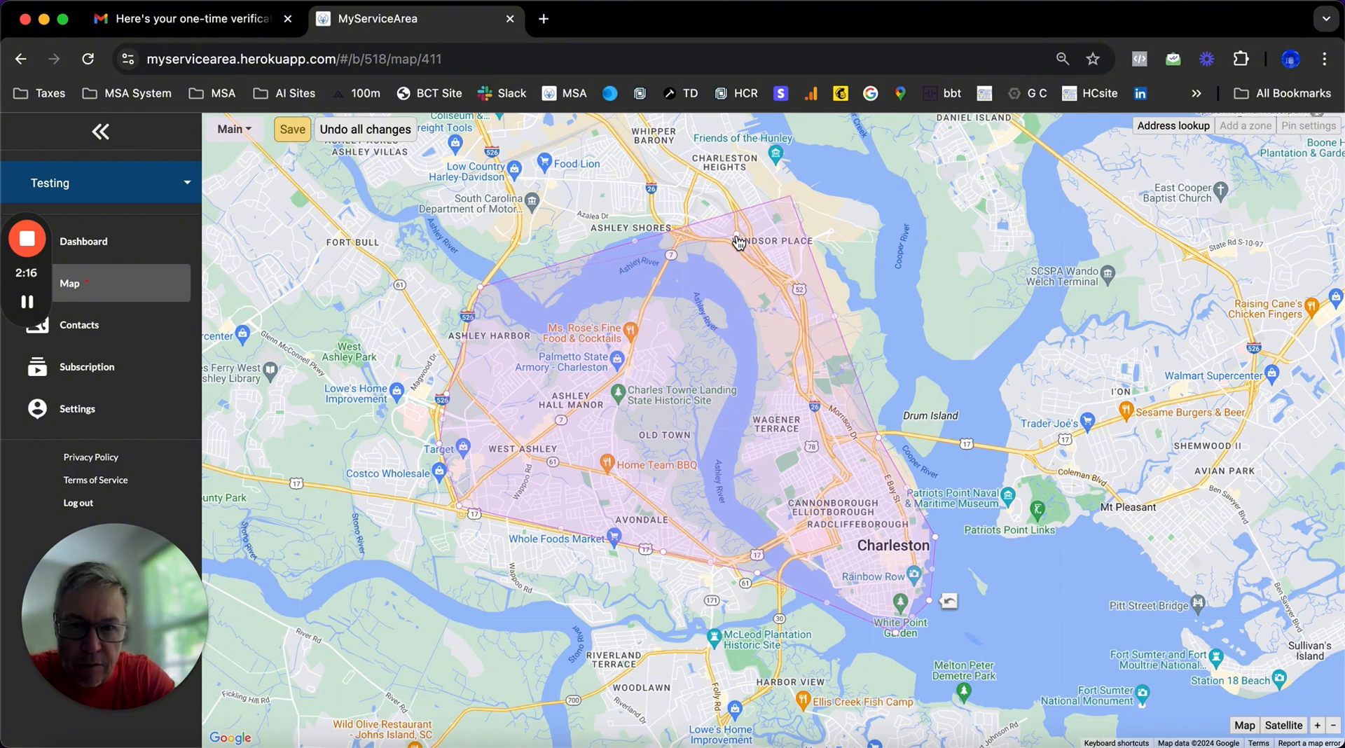
Pull the northeast corner down to I-26 near Magnolia Cemetery and bend the northern edge to Sam Rittenberg Blvd and the Ashley River
{"action": "left_click_drag", "start_coordinate": [734, 245], "coordinate": [811, 365]}
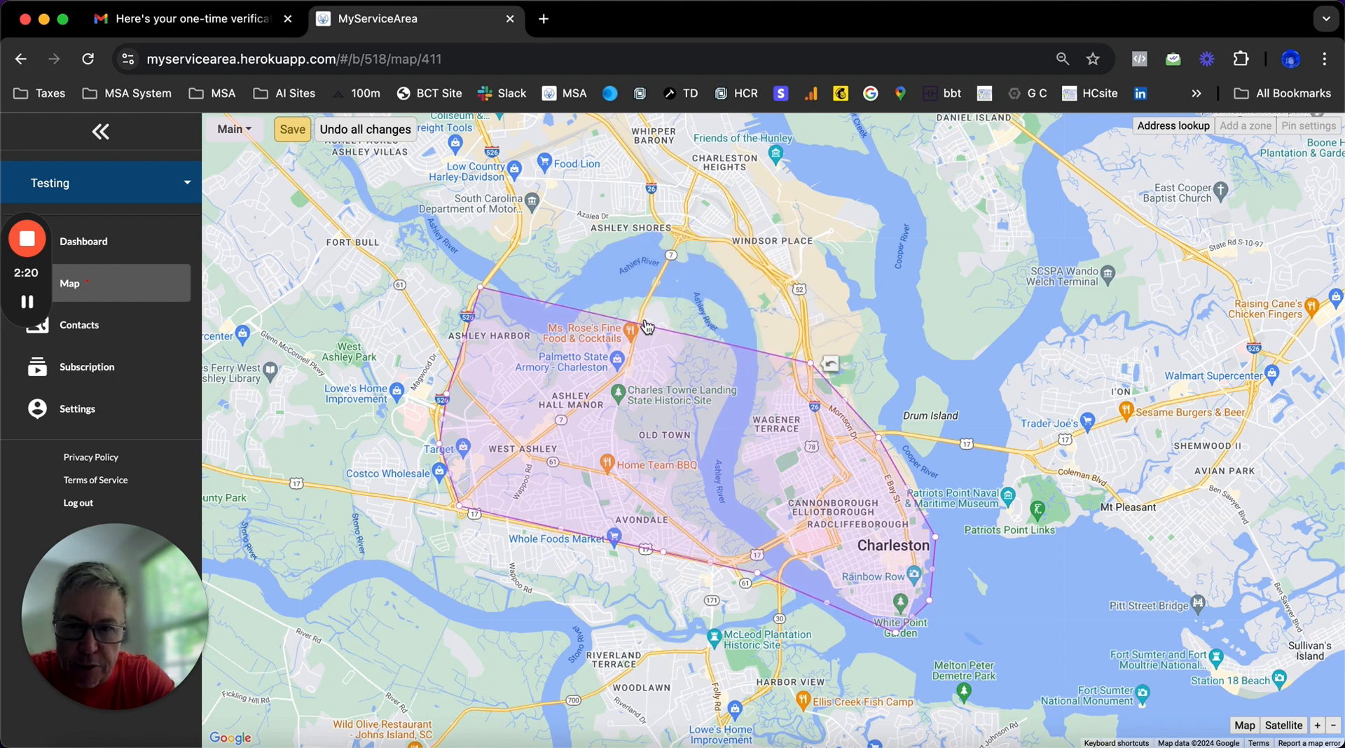
{"action": "left_click_drag", "start_coordinate": [651, 306], "coordinate": [649, 301]}
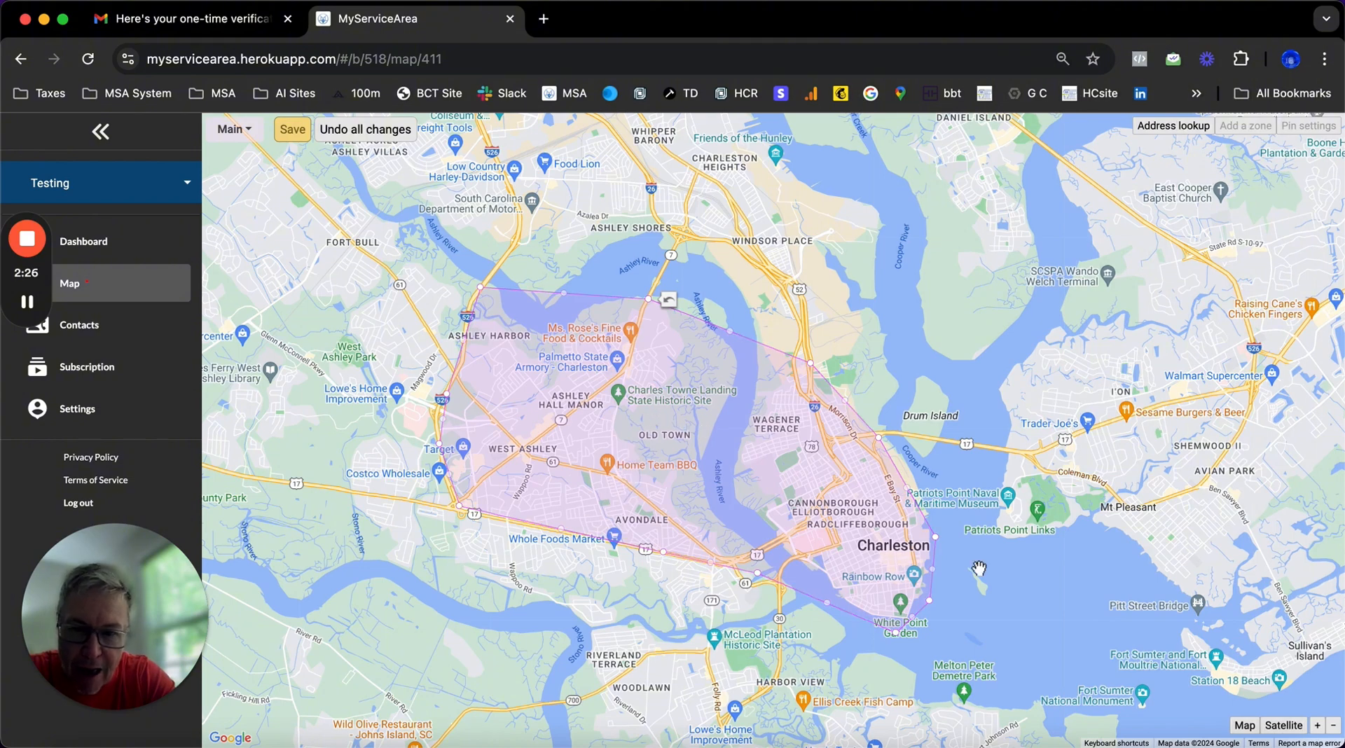
{"action": "left_click", "coordinate": [1320, 727]}
{"action": "left_click_drag", "start_coordinate": [672, 460], "coordinate": [856, 452]}
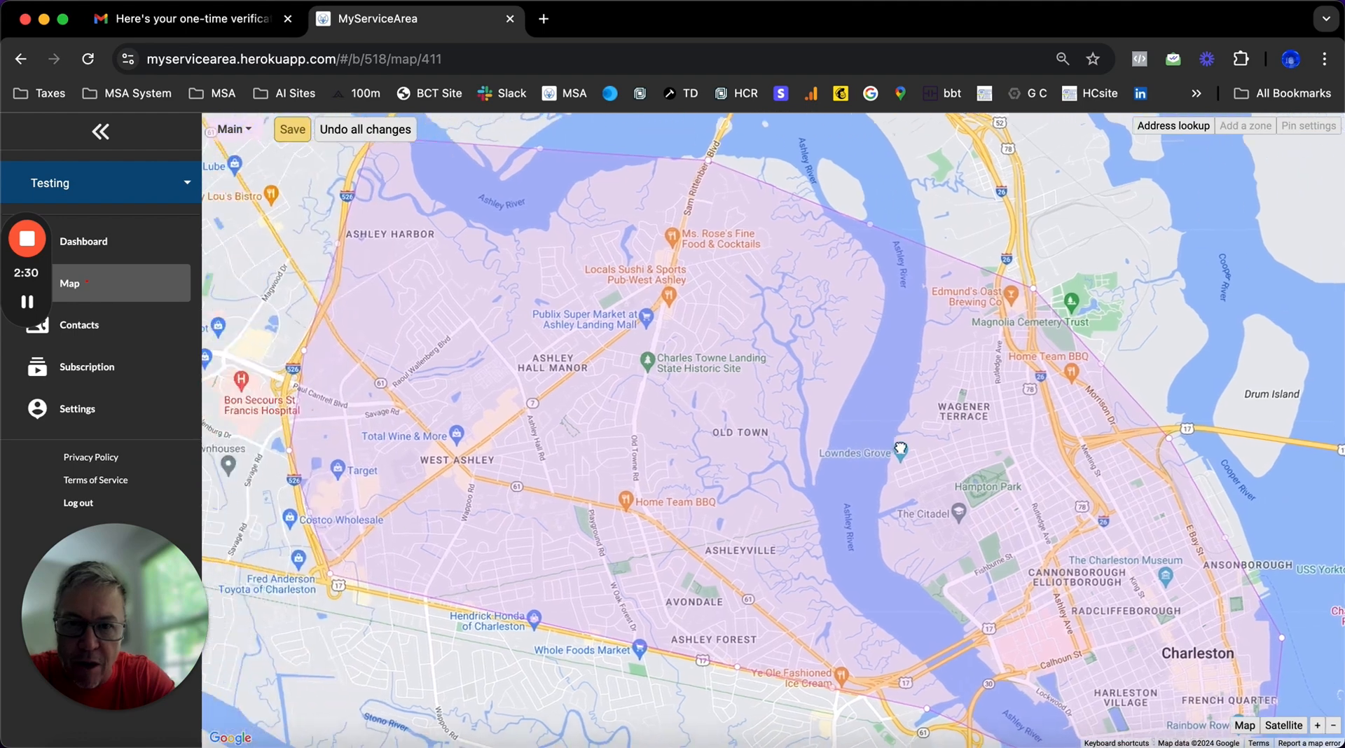
{"action": "left_click_drag", "start_coordinate": [679, 255], "coordinate": [795, 317]}
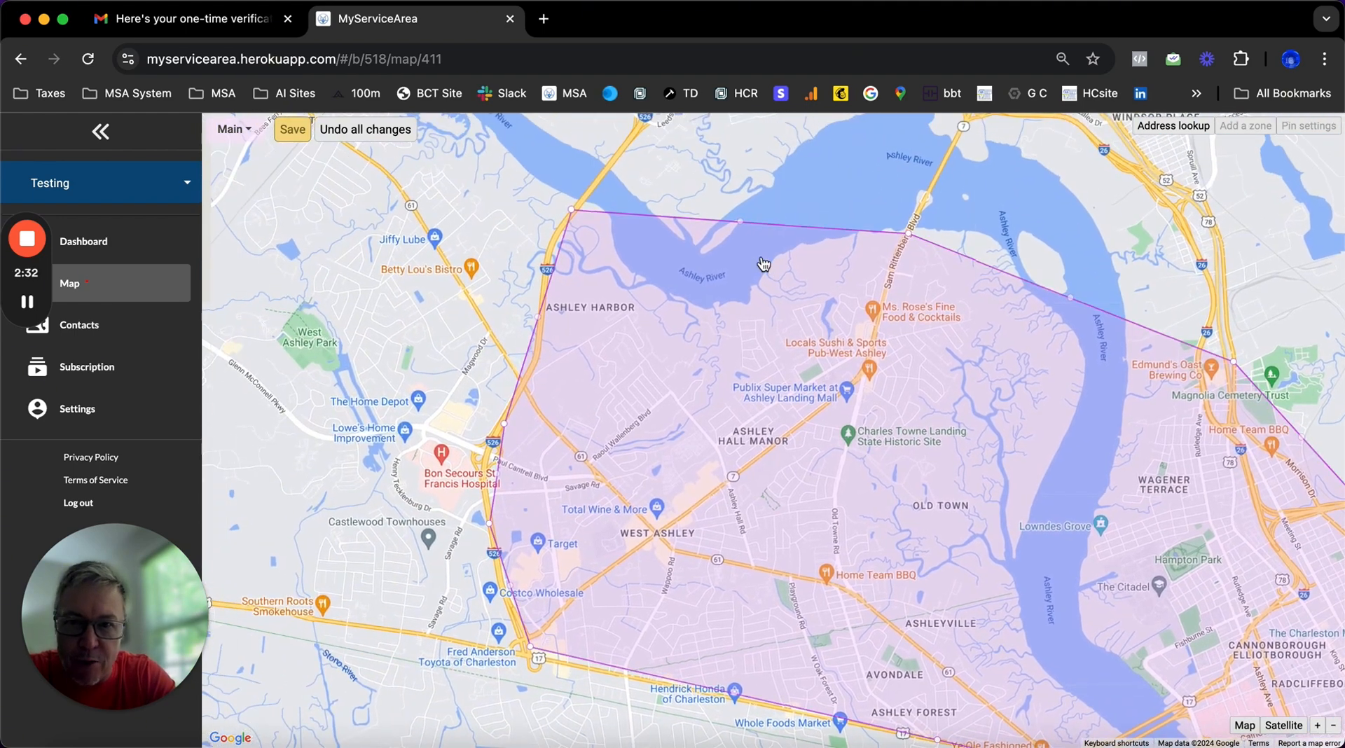
{"action": "left_click_drag", "start_coordinate": [710, 251], "coordinate": [690, 277]}
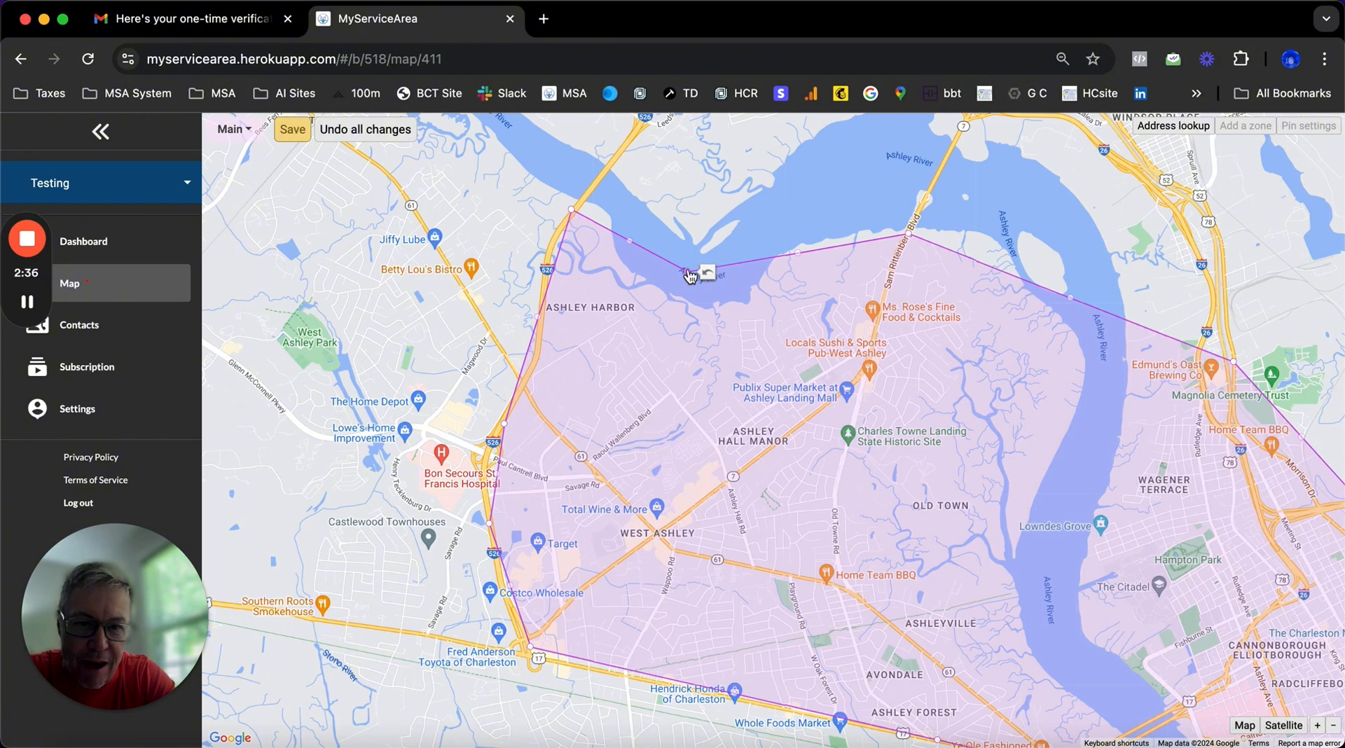
Refine the western edge with extra boundary points following I-526 from Ashley Harbor down to Costco Wholesale
{"action": "left_click", "coordinate": [538, 318]}
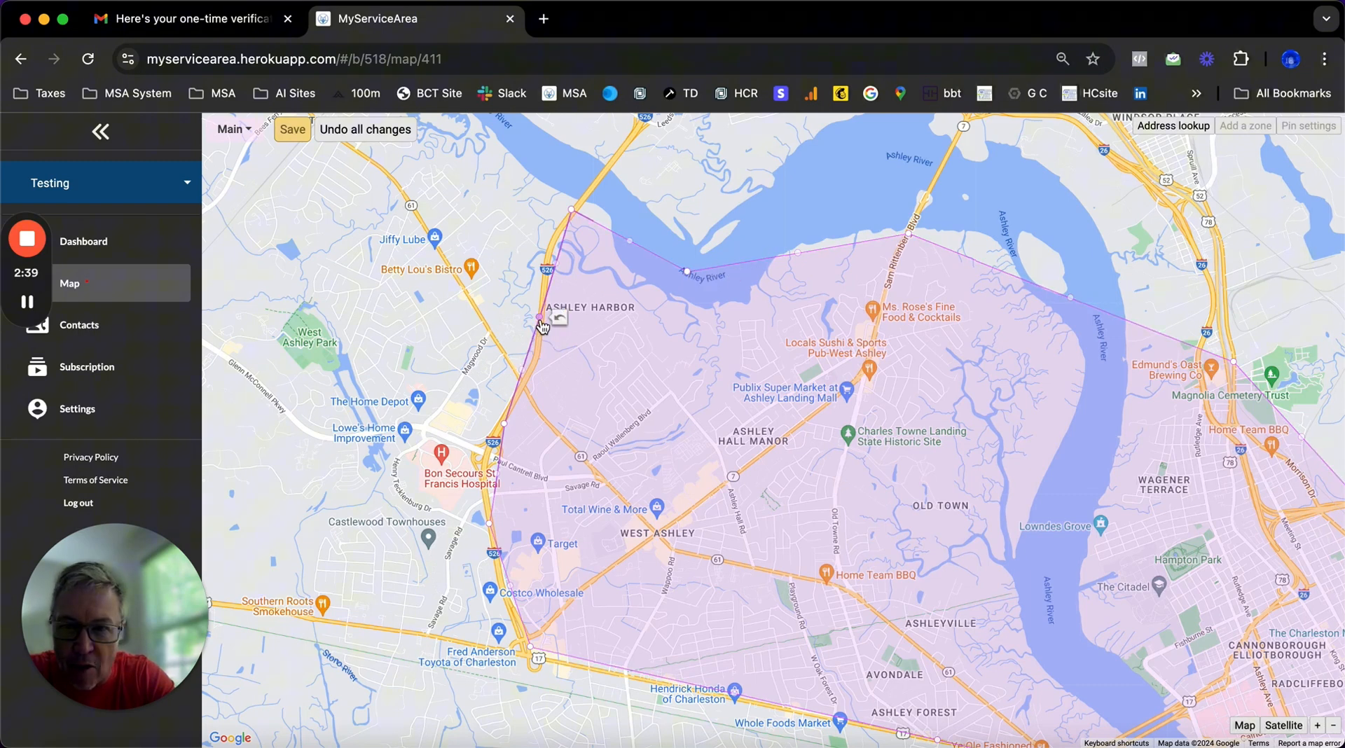
{"action": "left_click", "coordinate": [527, 373]}
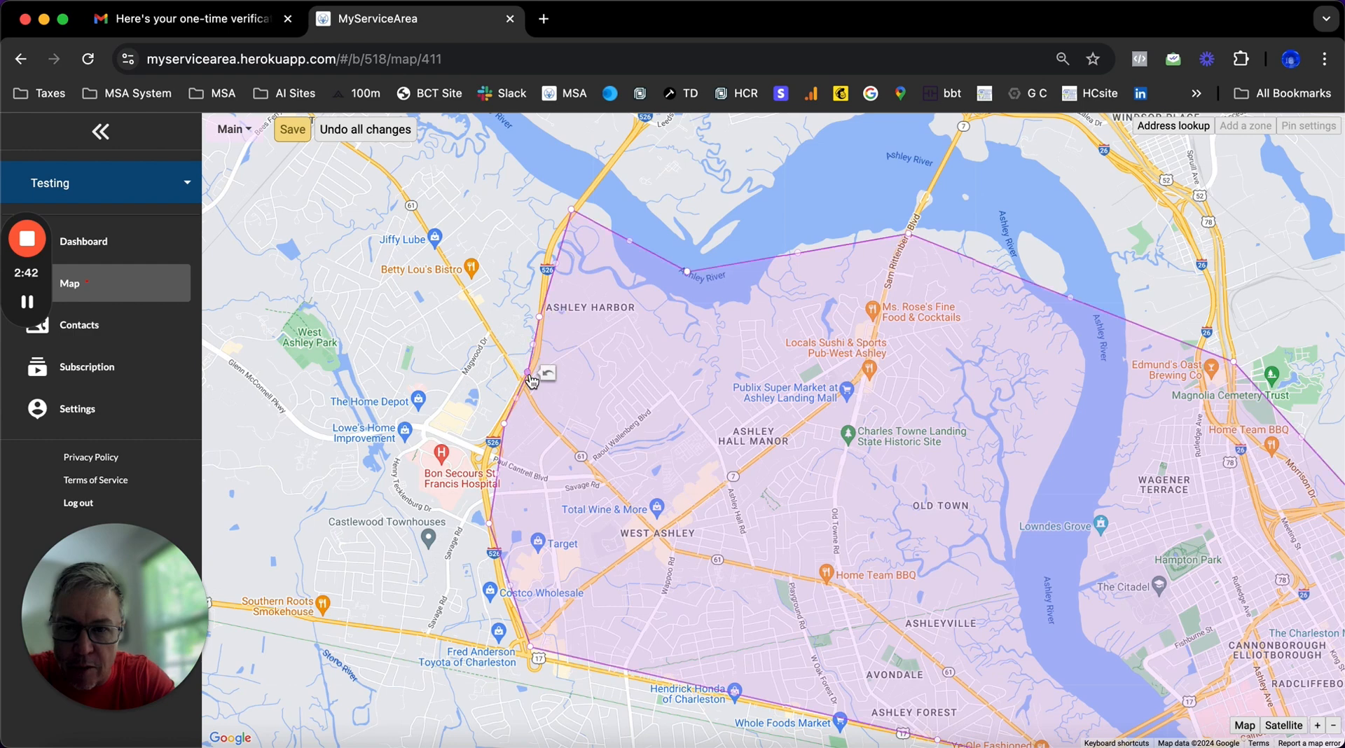
{"action": "left_click", "coordinate": [491, 462]}
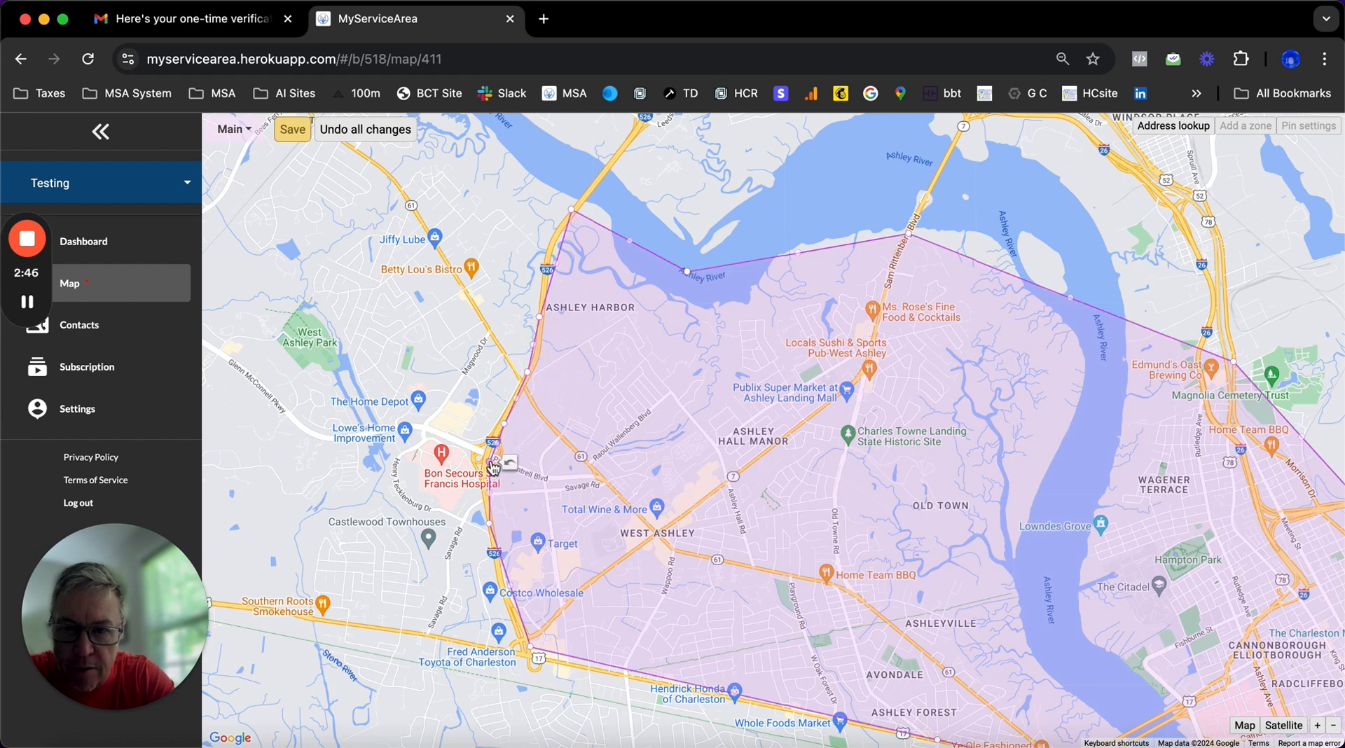
{"action": "left_click", "coordinate": [510, 587]}
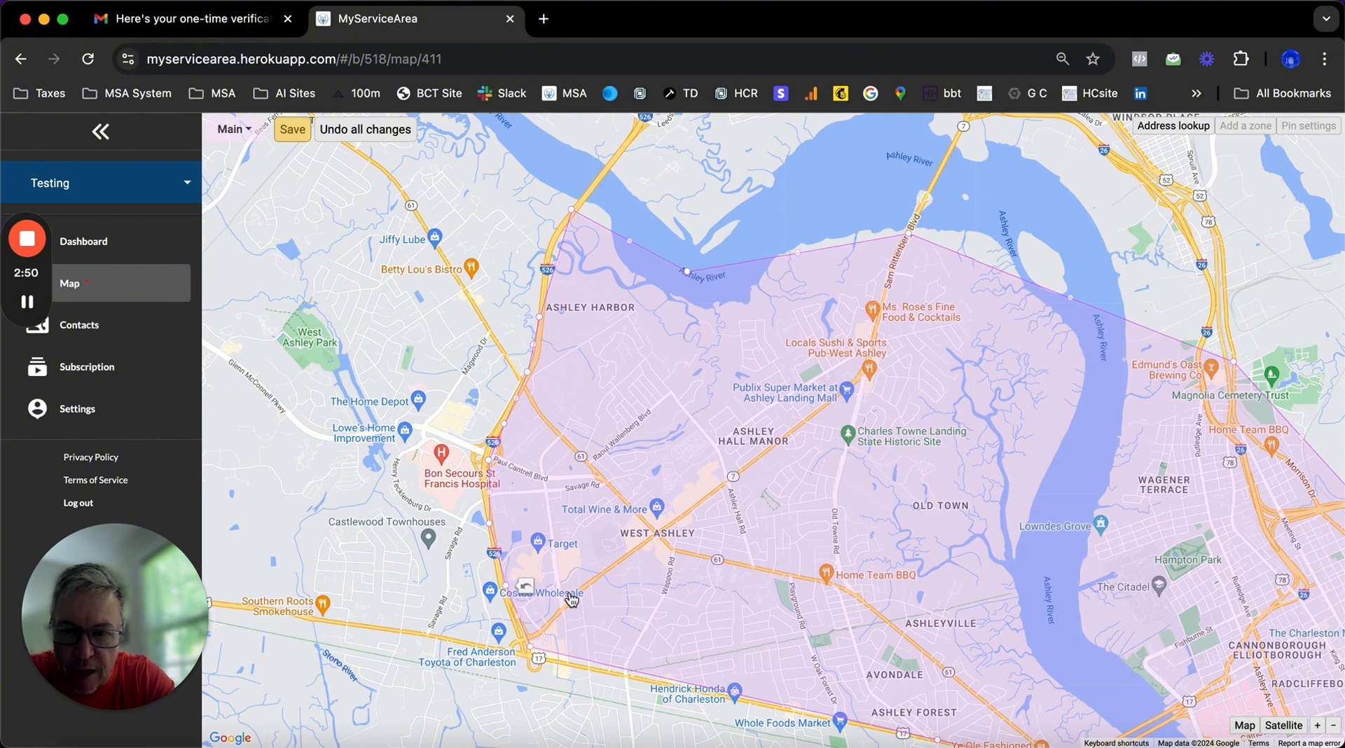
Tighten the zone's southern boundary at the I-526 and Highway 17 corner and pull it up over the Ashley River to the Highway 30 bridge
{"action": "left_click_drag", "start_coordinate": [569, 588], "coordinate": [569, 433]}
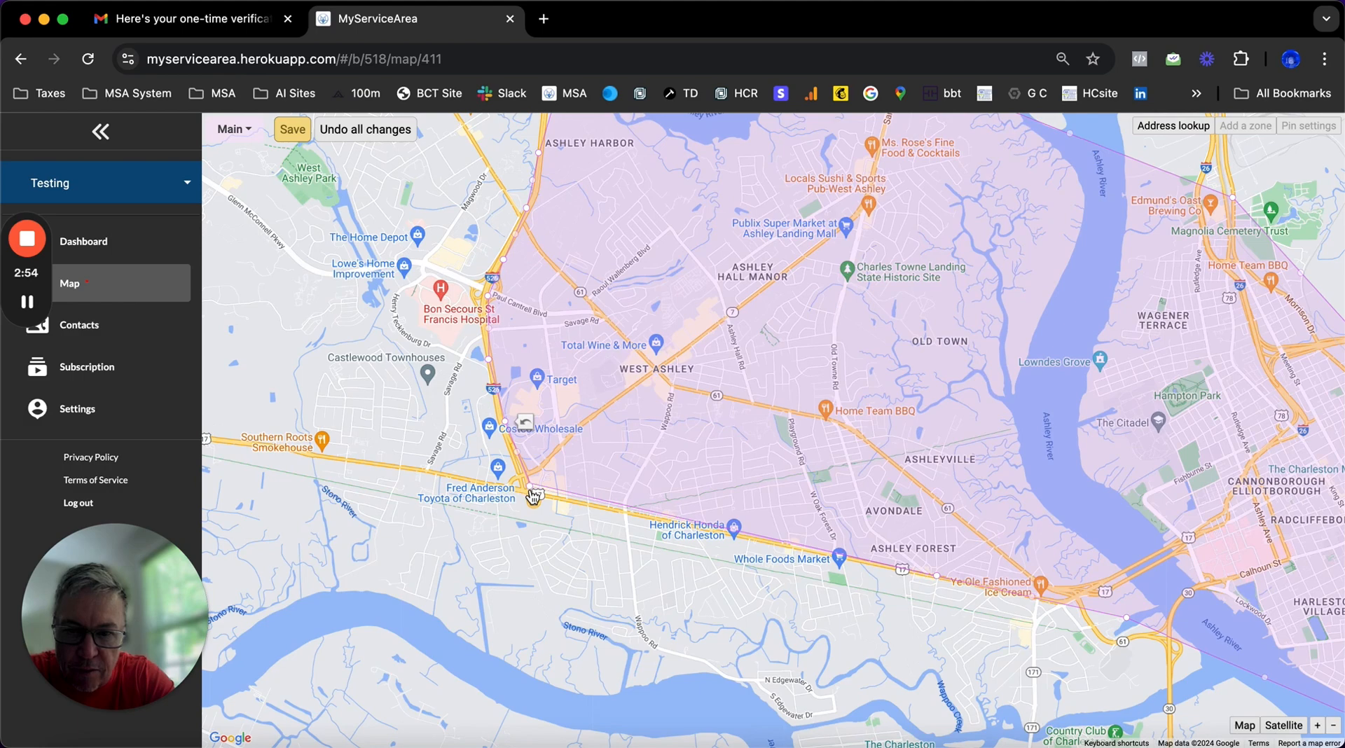
{"action": "left_click", "coordinate": [531, 491]}
{"action": "left_click_drag", "start_coordinate": [821, 523], "coordinate": [611, 447]}
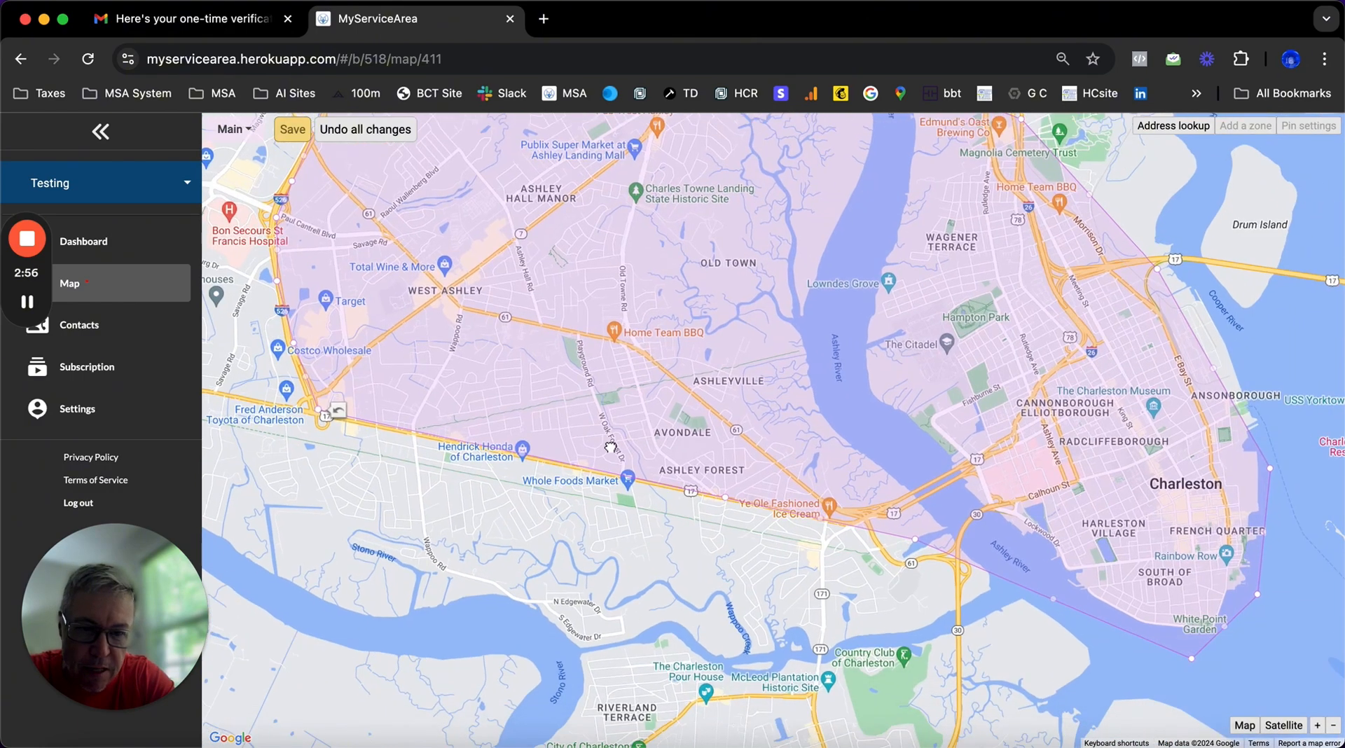
{"action": "left_click_drag", "start_coordinate": [792, 536], "coordinate": [666, 468]}
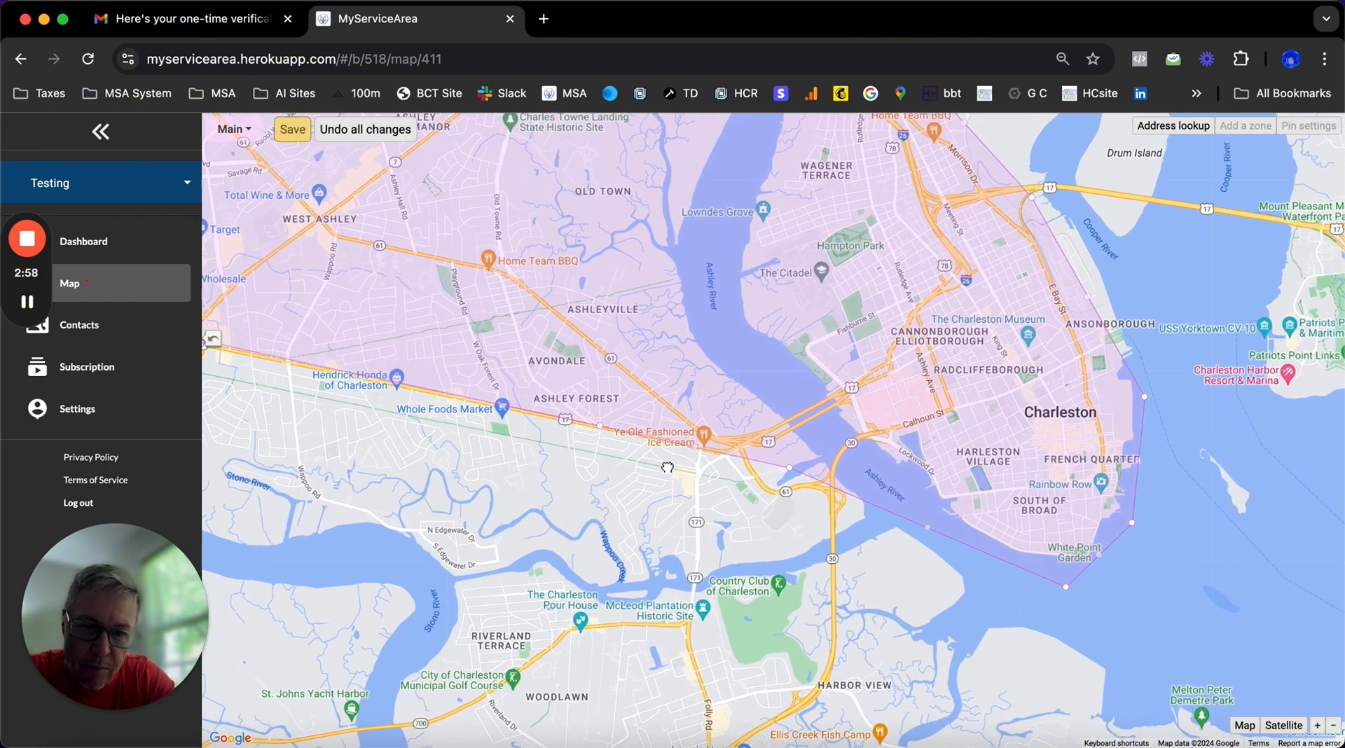
{"action": "left_click", "coordinate": [930, 500]}
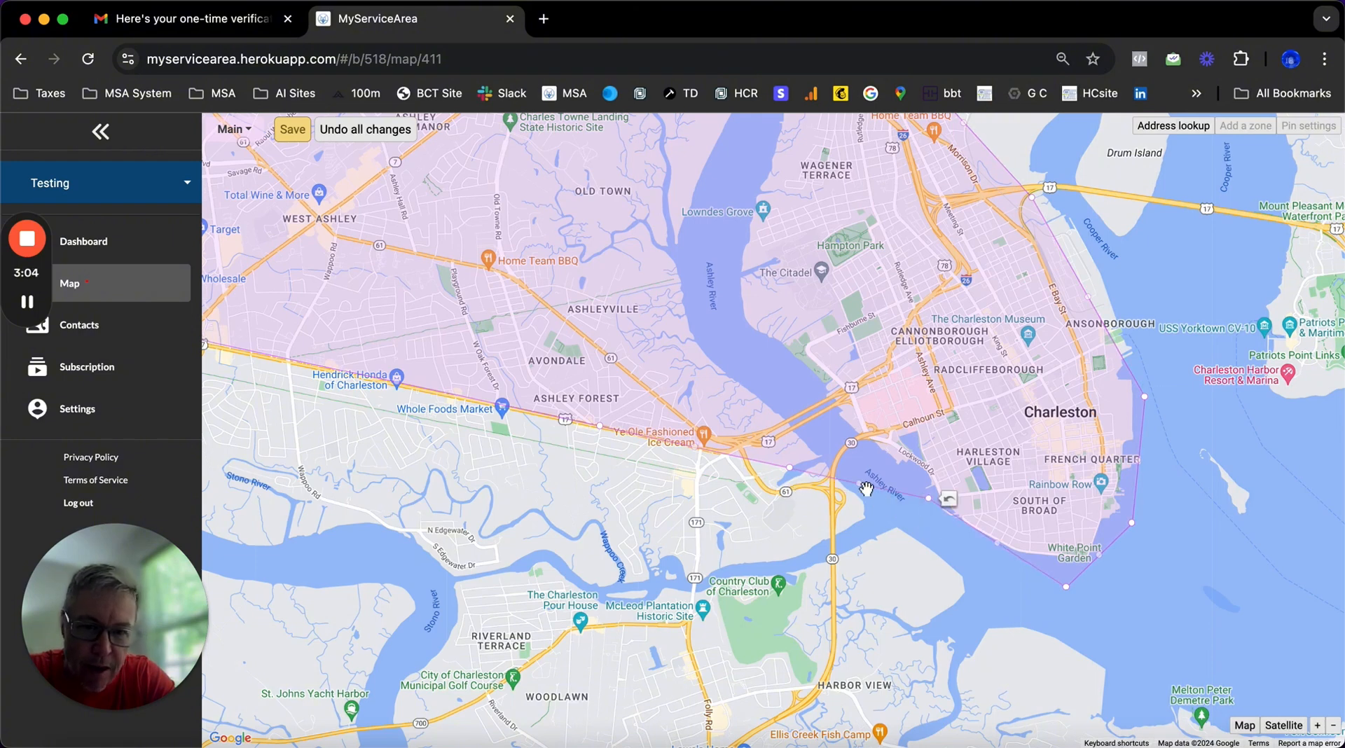
{"action": "left_click_drag", "start_coordinate": [865, 488], "coordinate": [869, 467]}
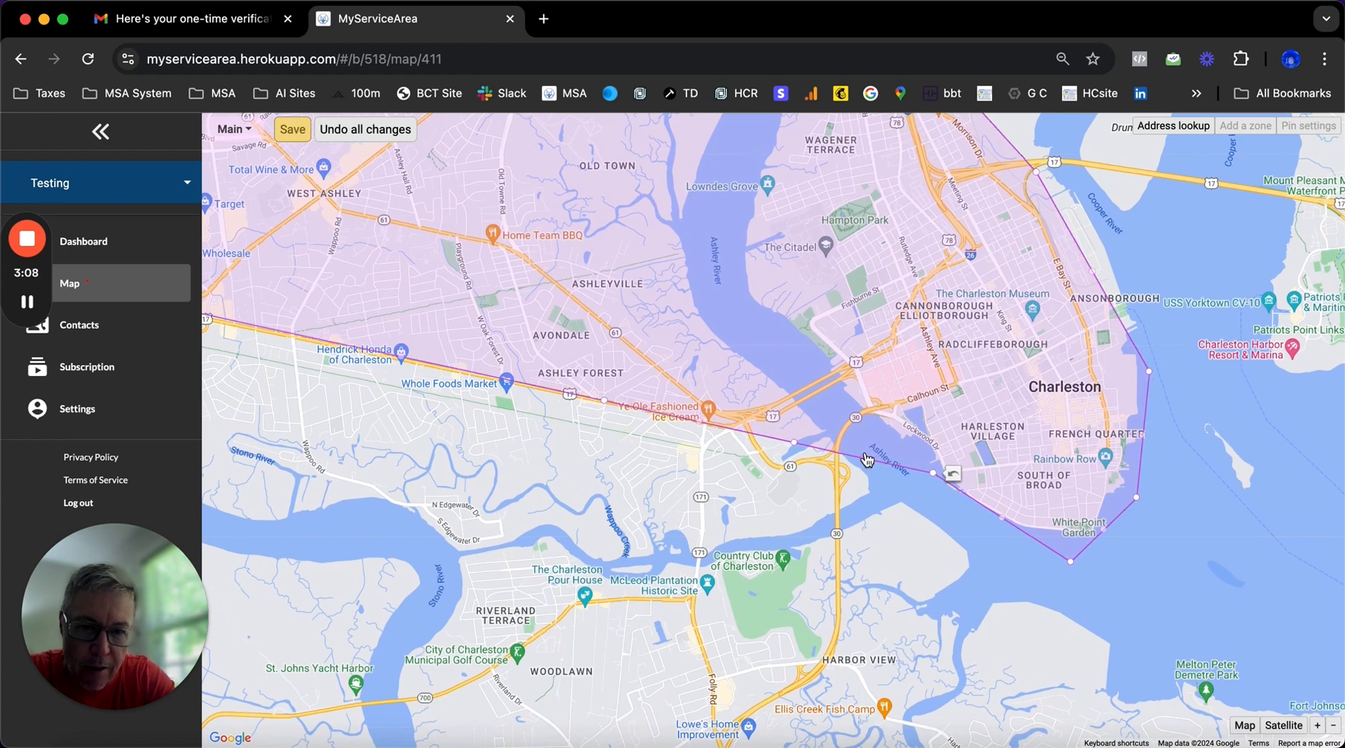
{"action": "left_click_drag", "start_coordinate": [866, 457], "coordinate": [866, 427]}
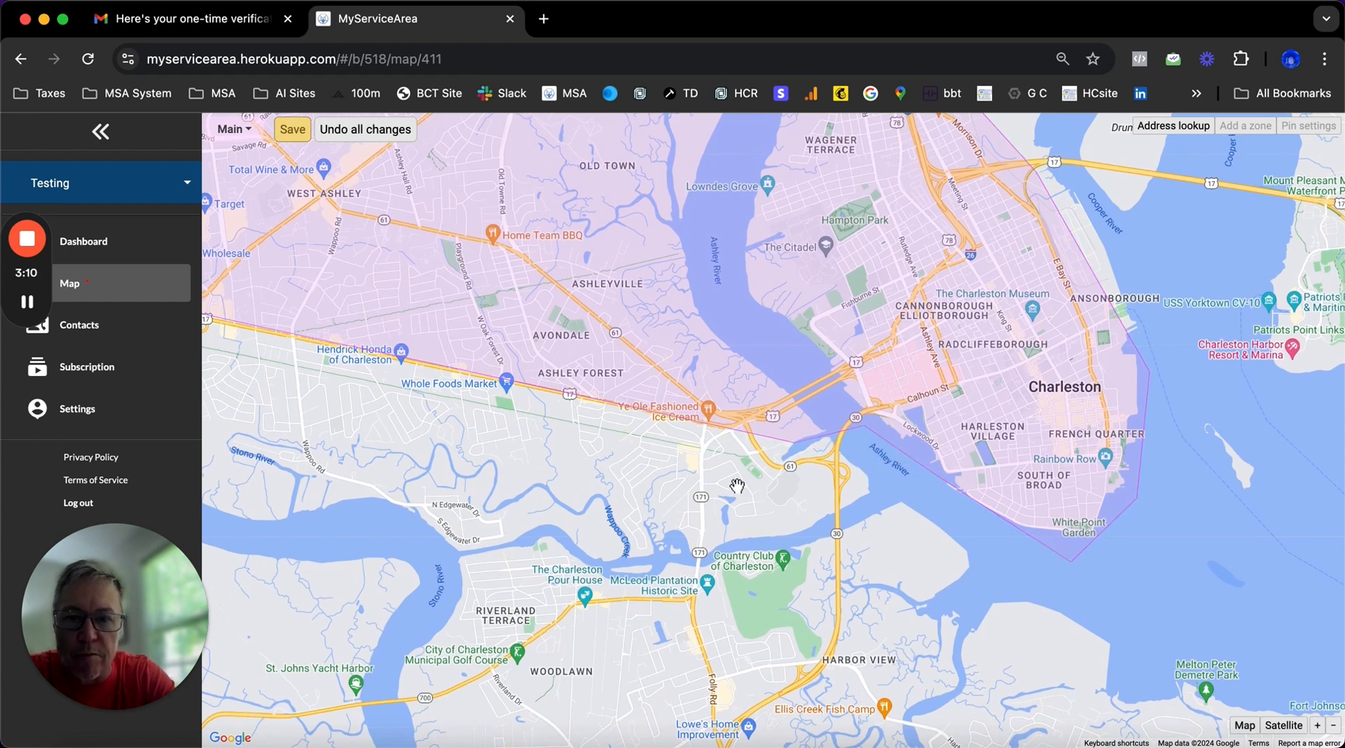
Review the zone's full outline over Charleston and West Ashley and save the map changes
{"action": "left_click_drag", "start_coordinate": [601, 498], "coordinate": [722, 664]}
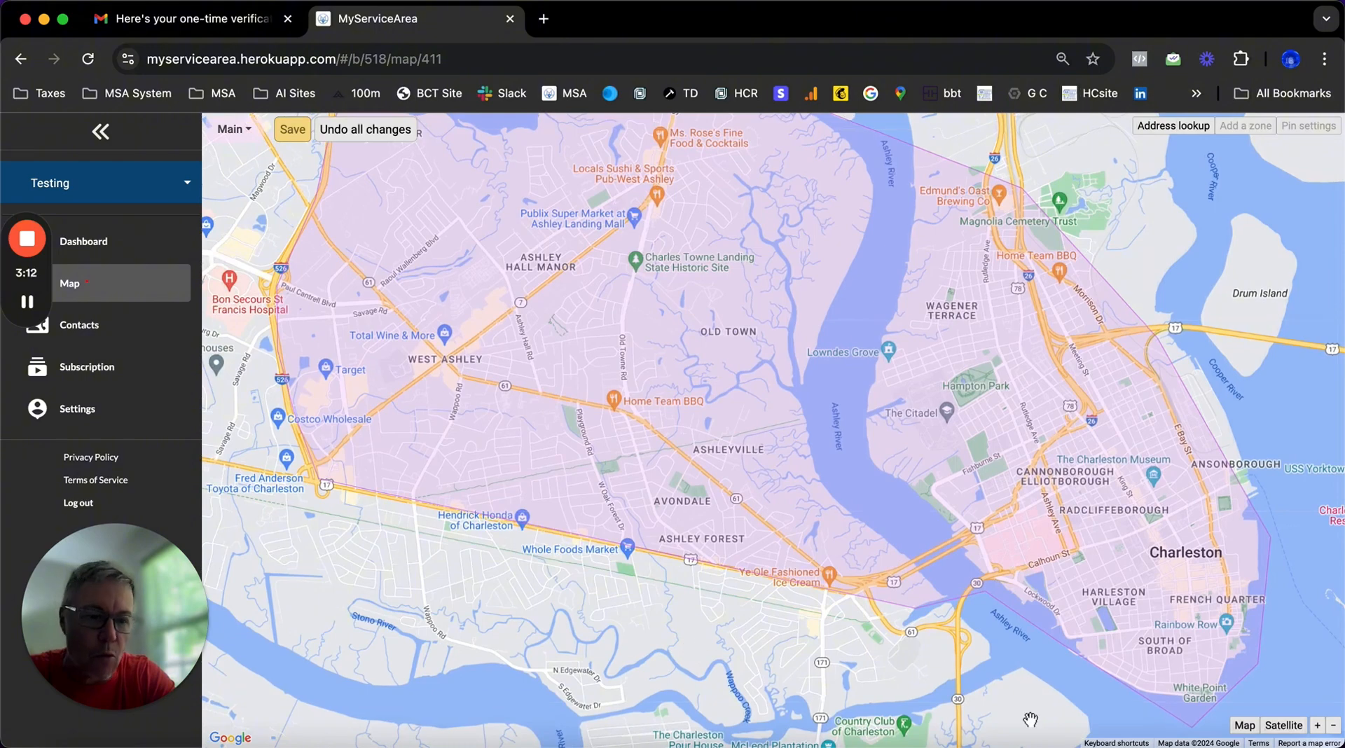
{"action": "left_click", "coordinate": [1333, 729]}
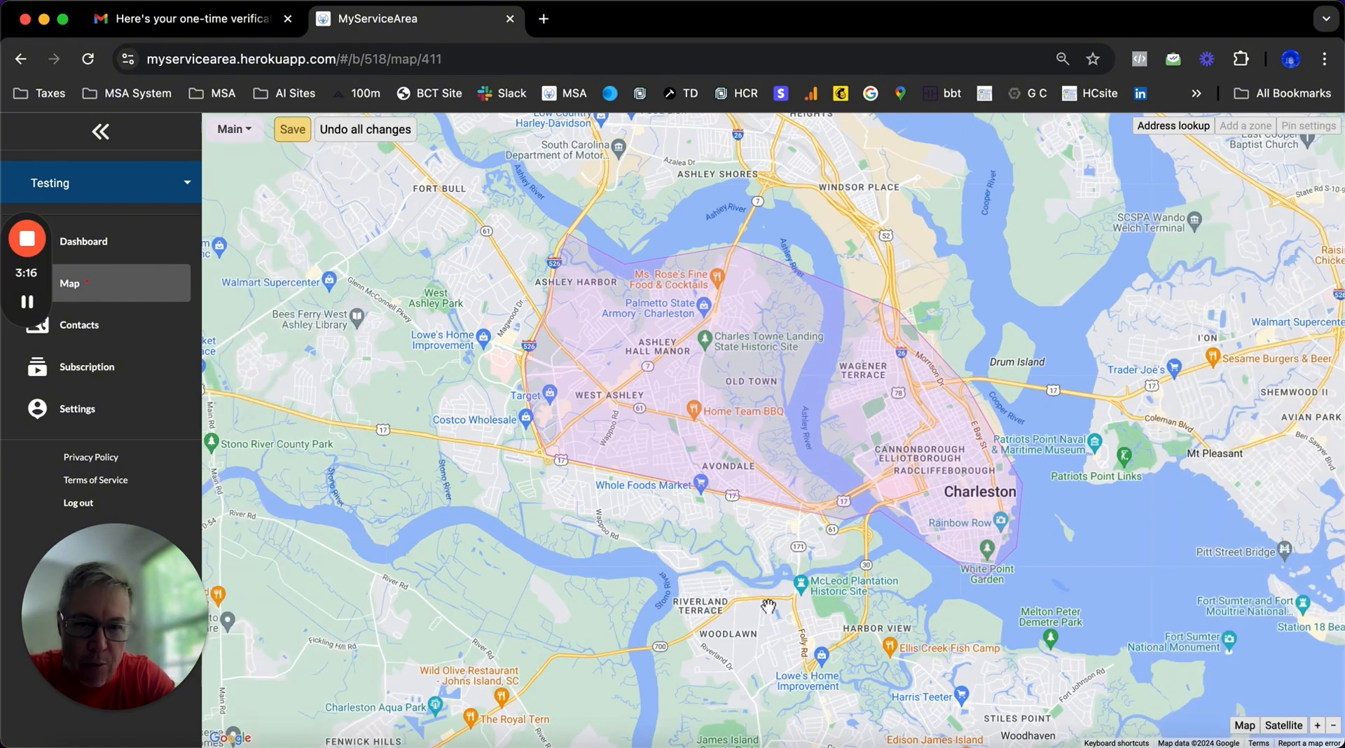
{"action": "left_click_drag", "start_coordinate": [691, 562], "coordinate": [621, 637]}
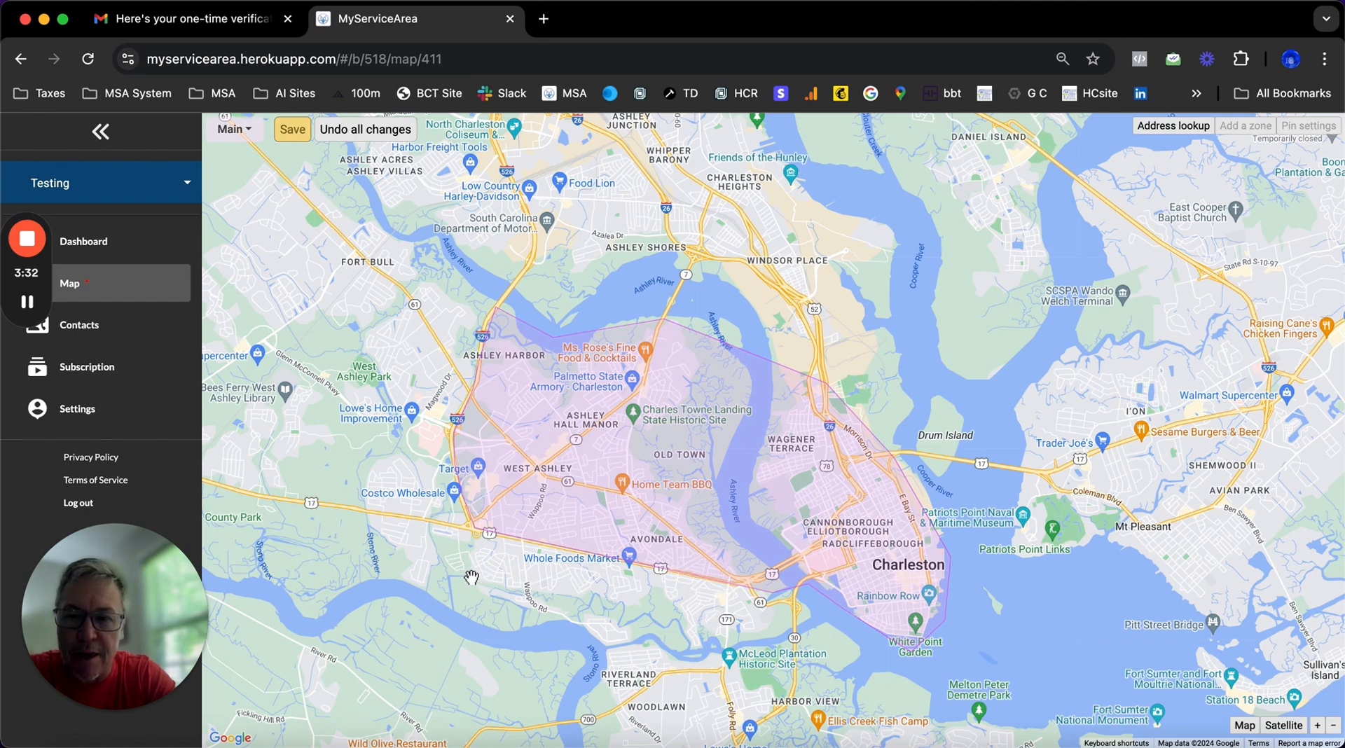
{"action": "left_click_drag", "start_coordinate": [455, 571], "coordinate": [551, 569]}
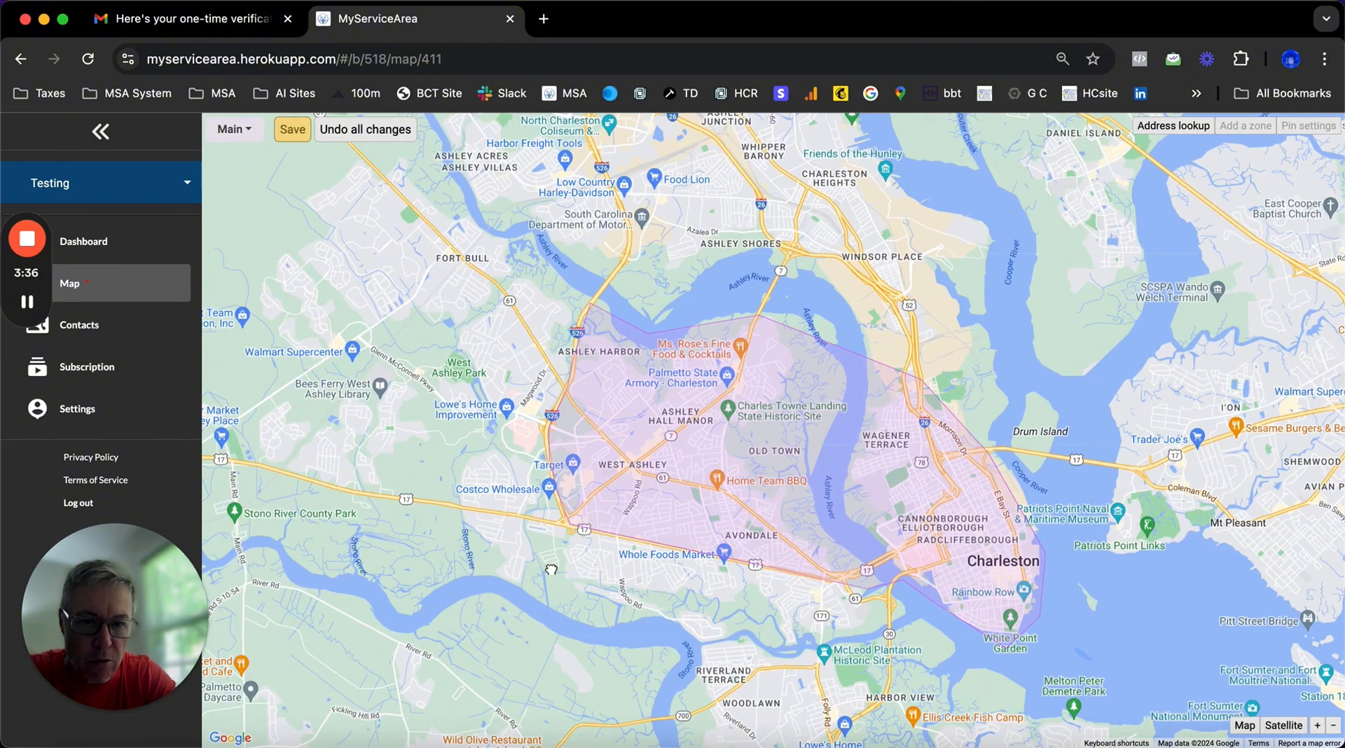
{"action": "left_click_drag", "start_coordinate": [552, 569], "coordinate": [539, 550]}
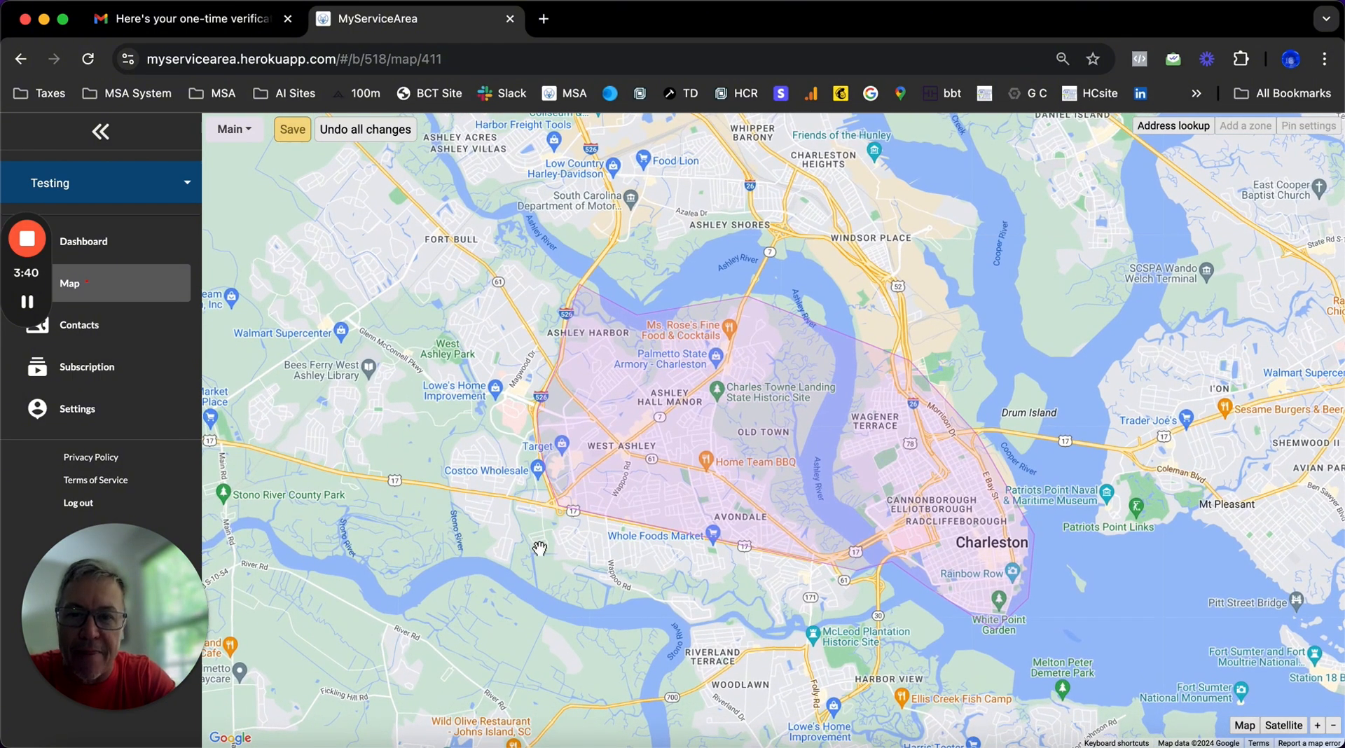
{"action": "left_click_drag", "start_coordinate": [443, 436], "coordinate": [533, 486]}
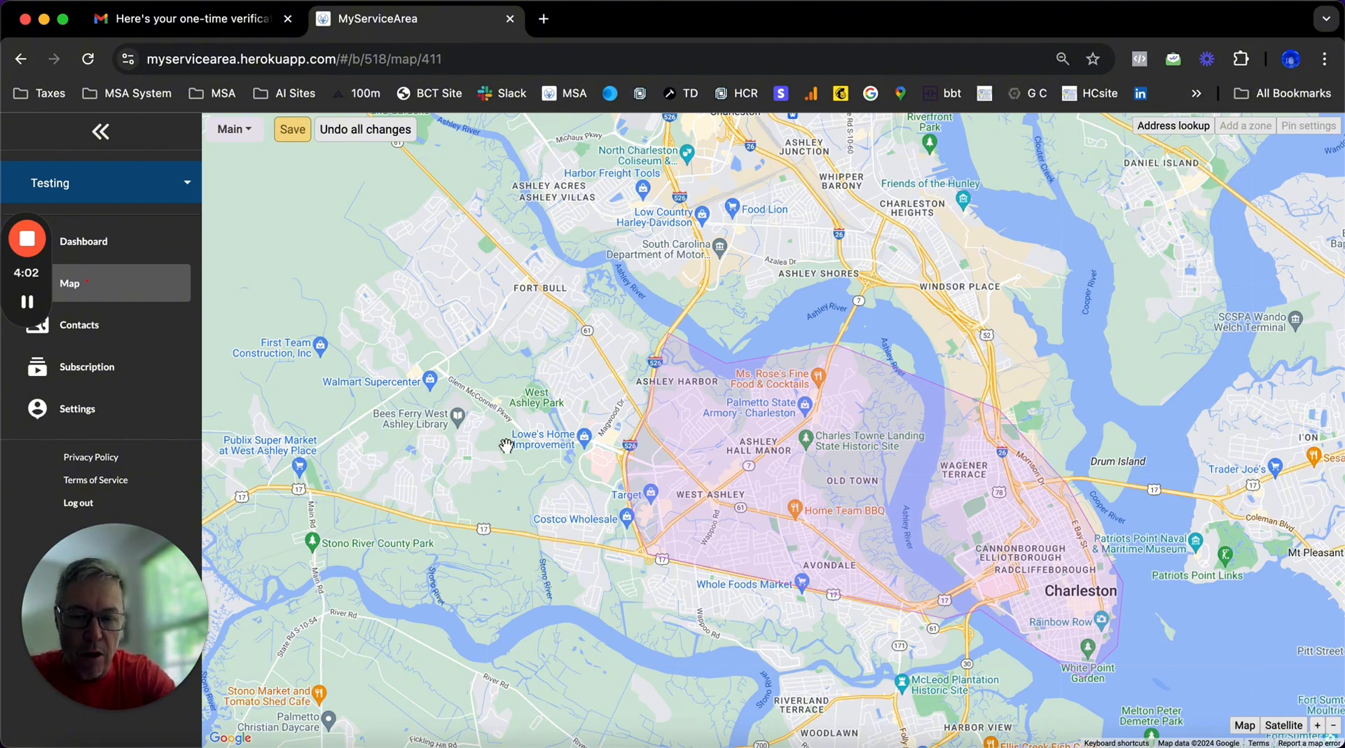
{"action": "mouse_move", "coordinate": [593, 370]}
{"action": "left_mouse_down"}
{"action": "mouse_move", "coordinate": [578, 414]}
{"action": "mouse_move", "coordinate": [496, 290]}
{"action": "left_mouse_up"}
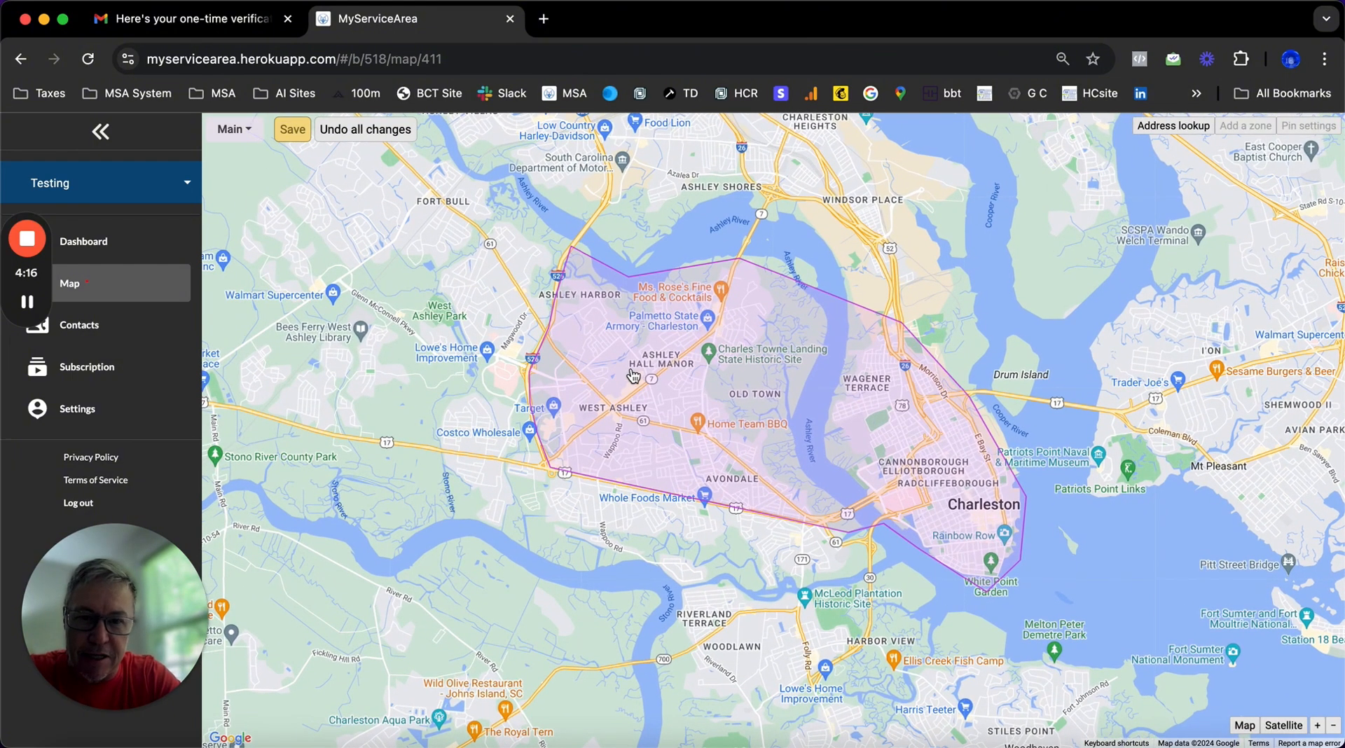
{"action": "left_click", "coordinate": [291, 133]}
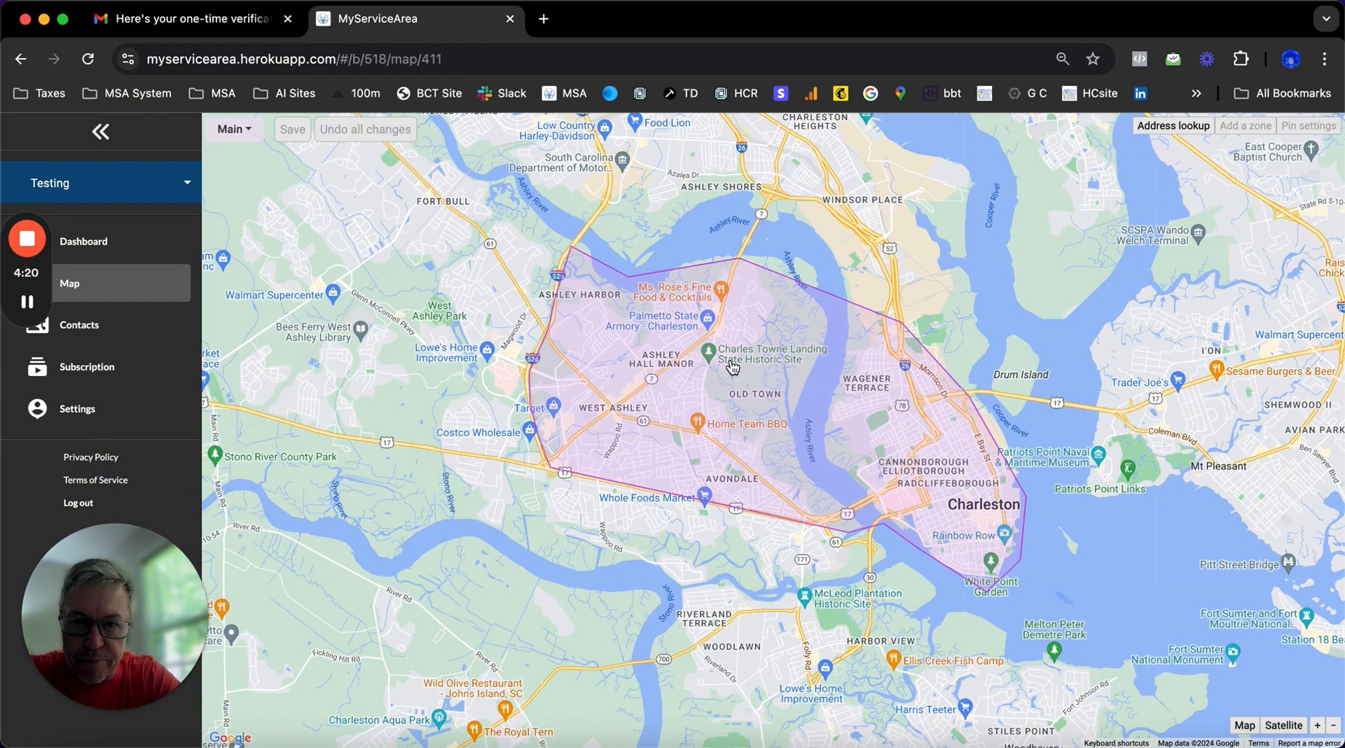
Rename the zone over Charleston and West Ashley as WA & DT and set its color to light red (#F88A7D)
{"action": "left_click", "coordinate": [732, 362]}
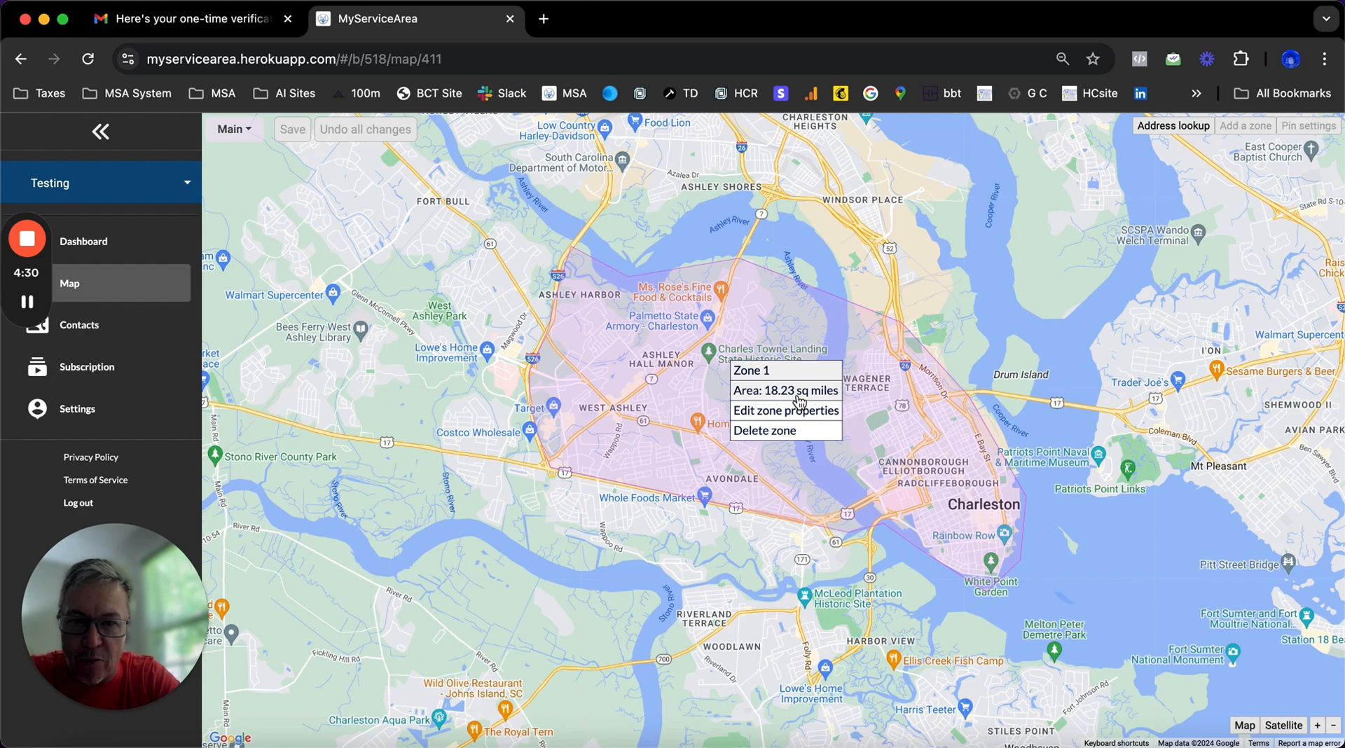
{"action": "left_click", "coordinate": [782, 419]}
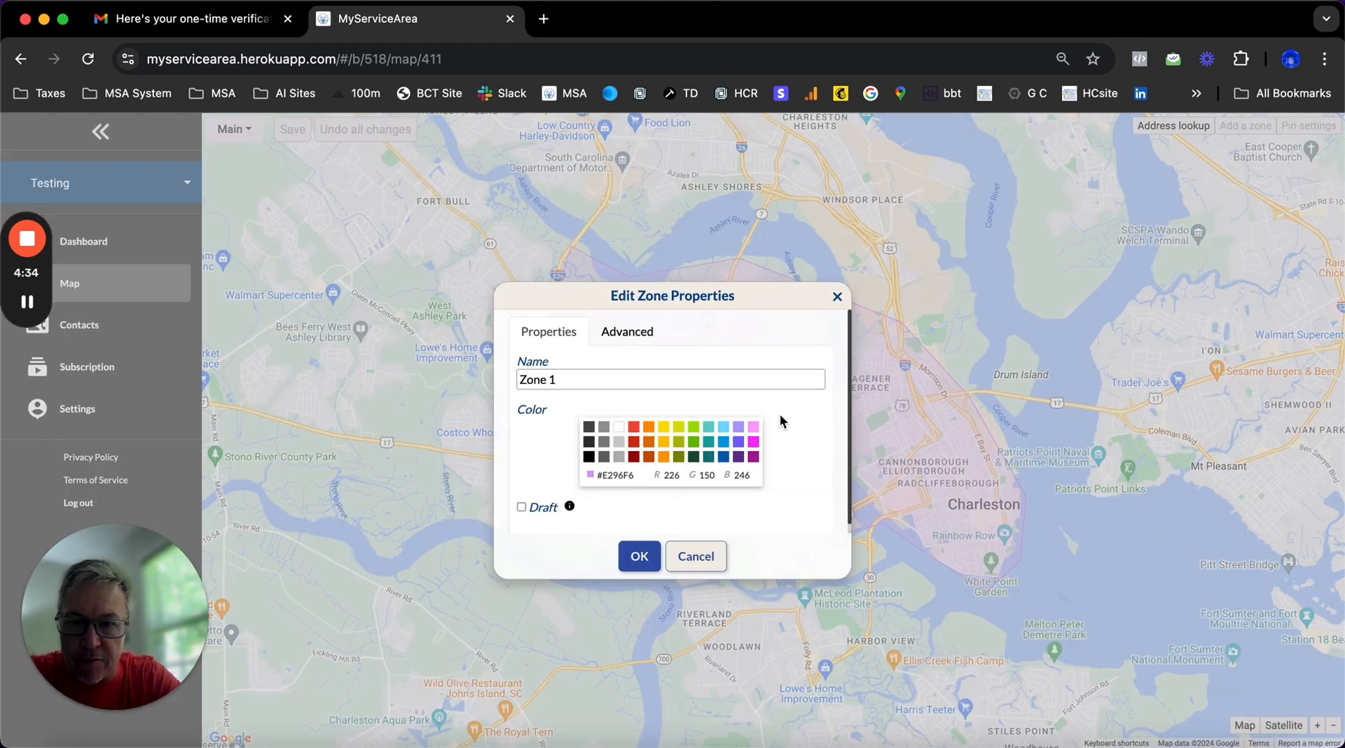
{"action": "left_click", "coordinate": [606, 379]}
{"action": "key", "text": "BackSpace"}
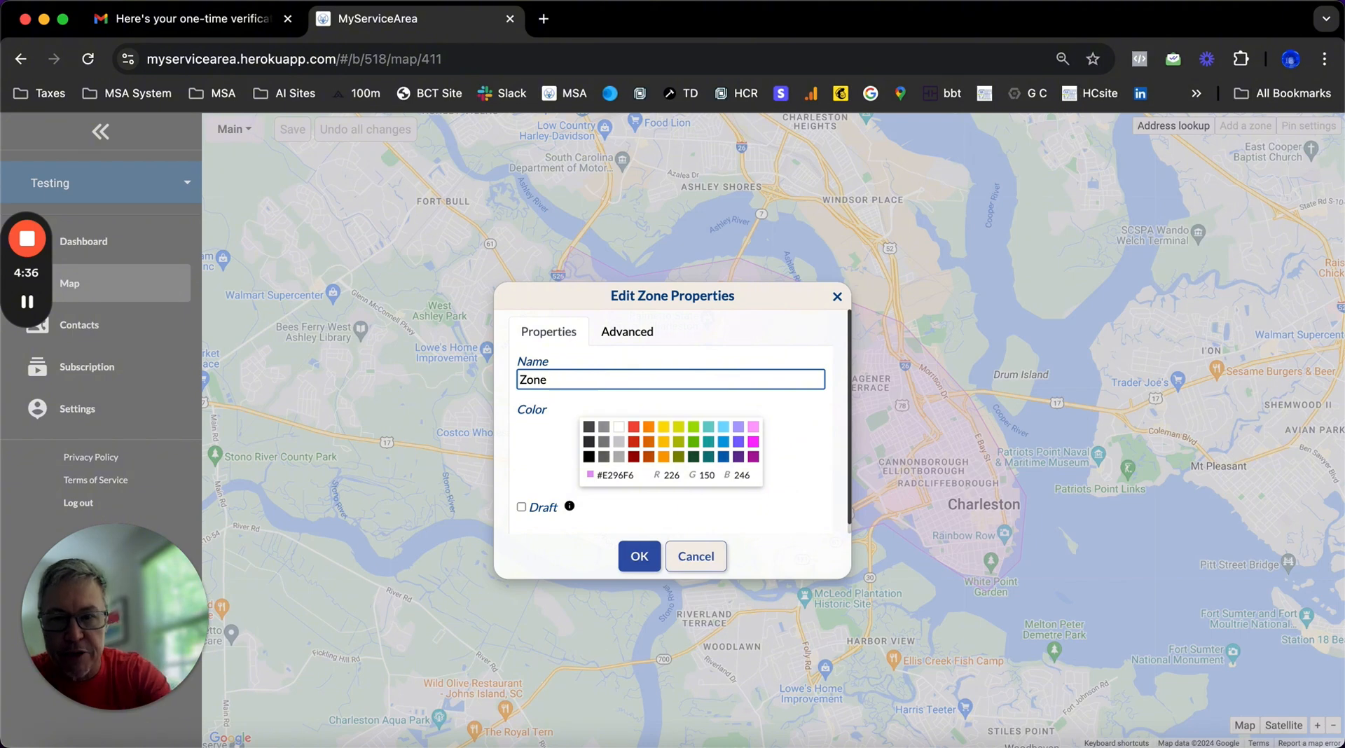
{"action": "key", "text": "BackSpace"}
{"action": "key", "text": "BackSpace"}
{"action": "type", "text": "WA & DT"}
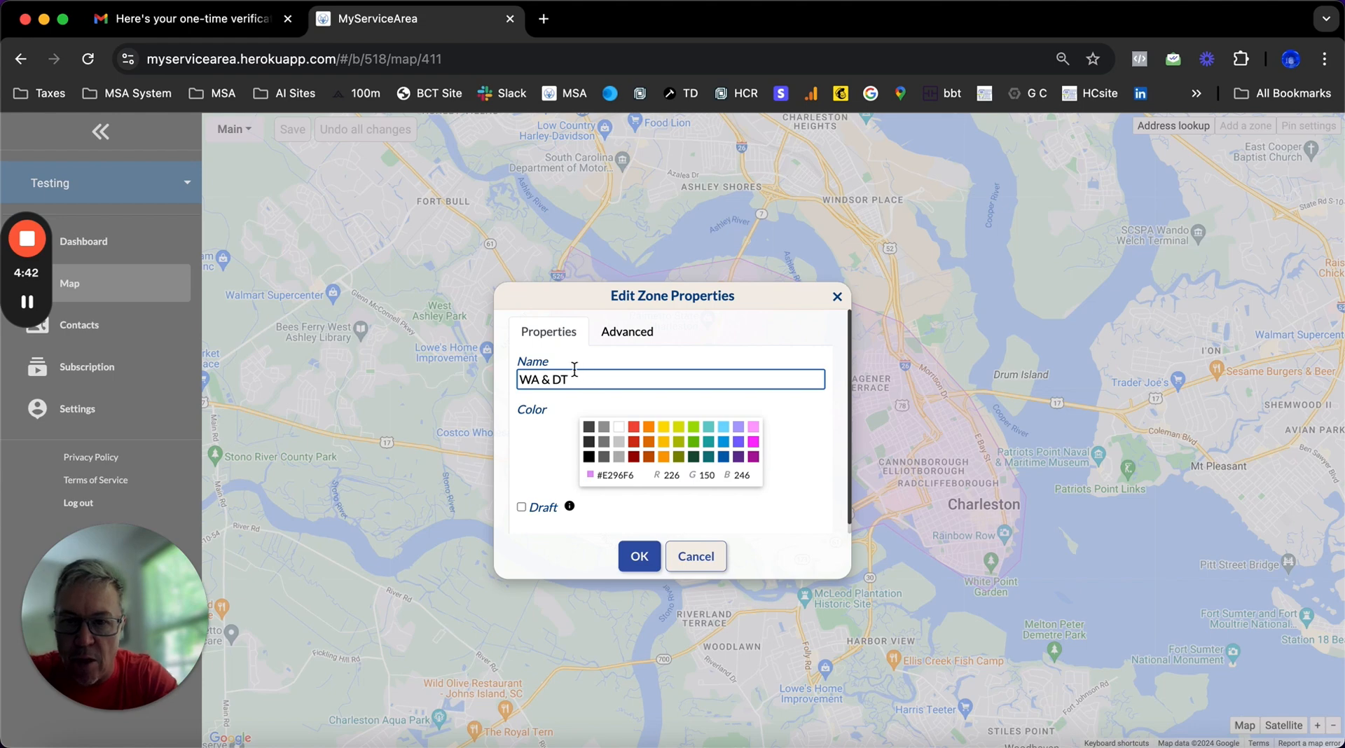
{"action": "left_click", "coordinate": [633, 430]}
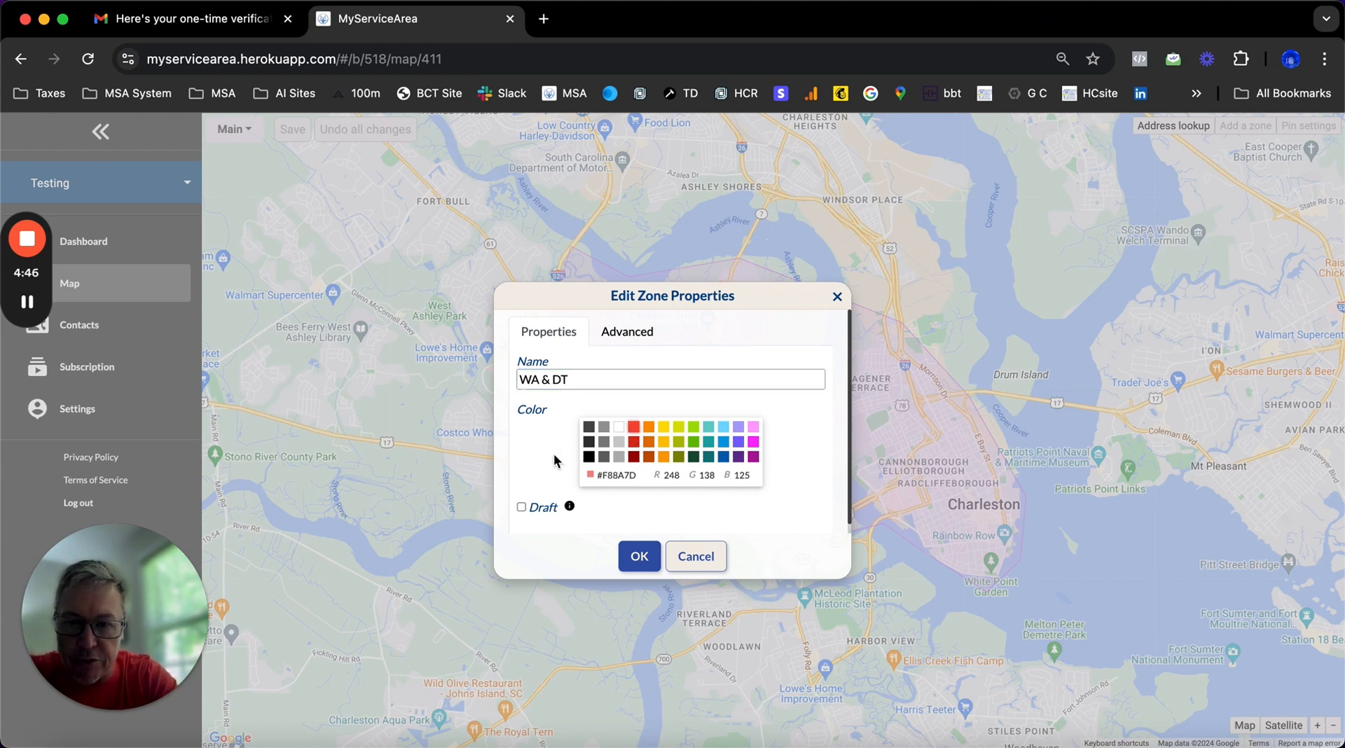
Read the explanation of the Draft option and try switching it on and back off for the zone
{"action": "mouse_move", "coordinate": [527, 510]}
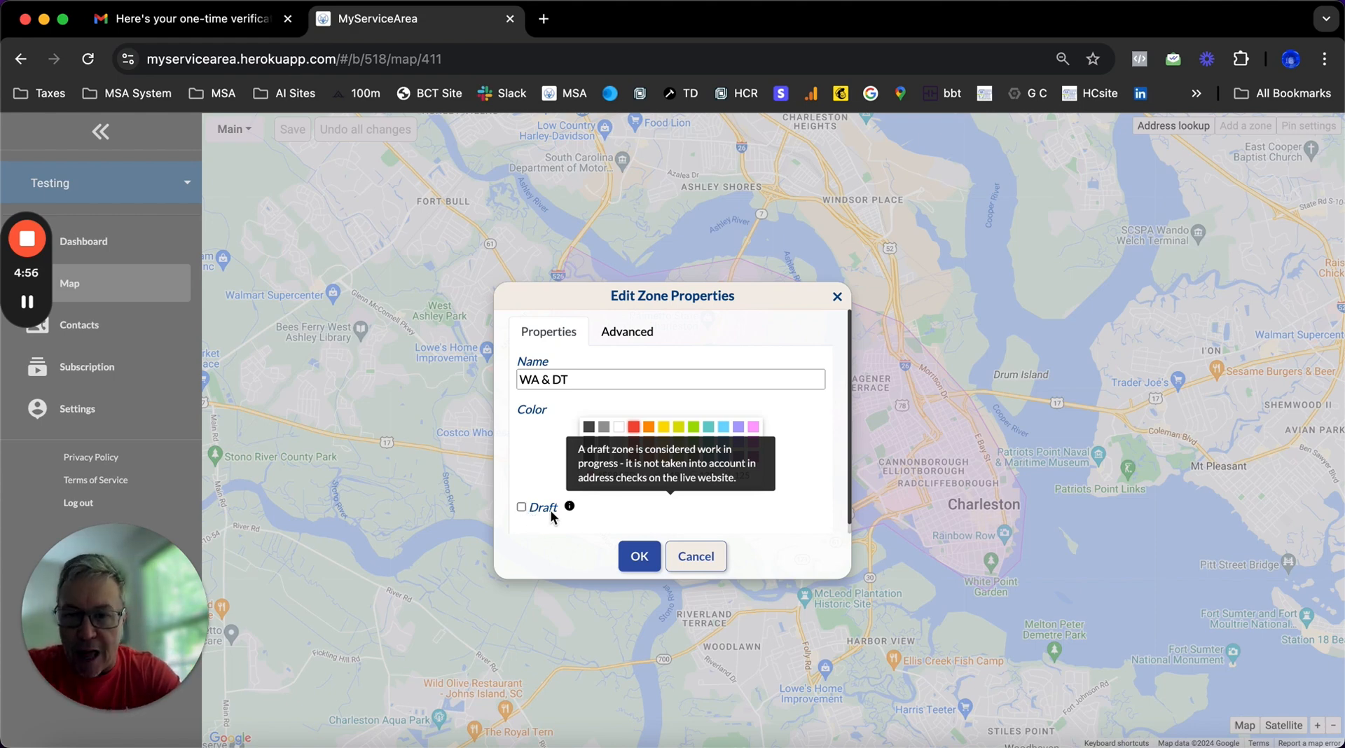
{"action": "left_click", "coordinate": [521, 509]}
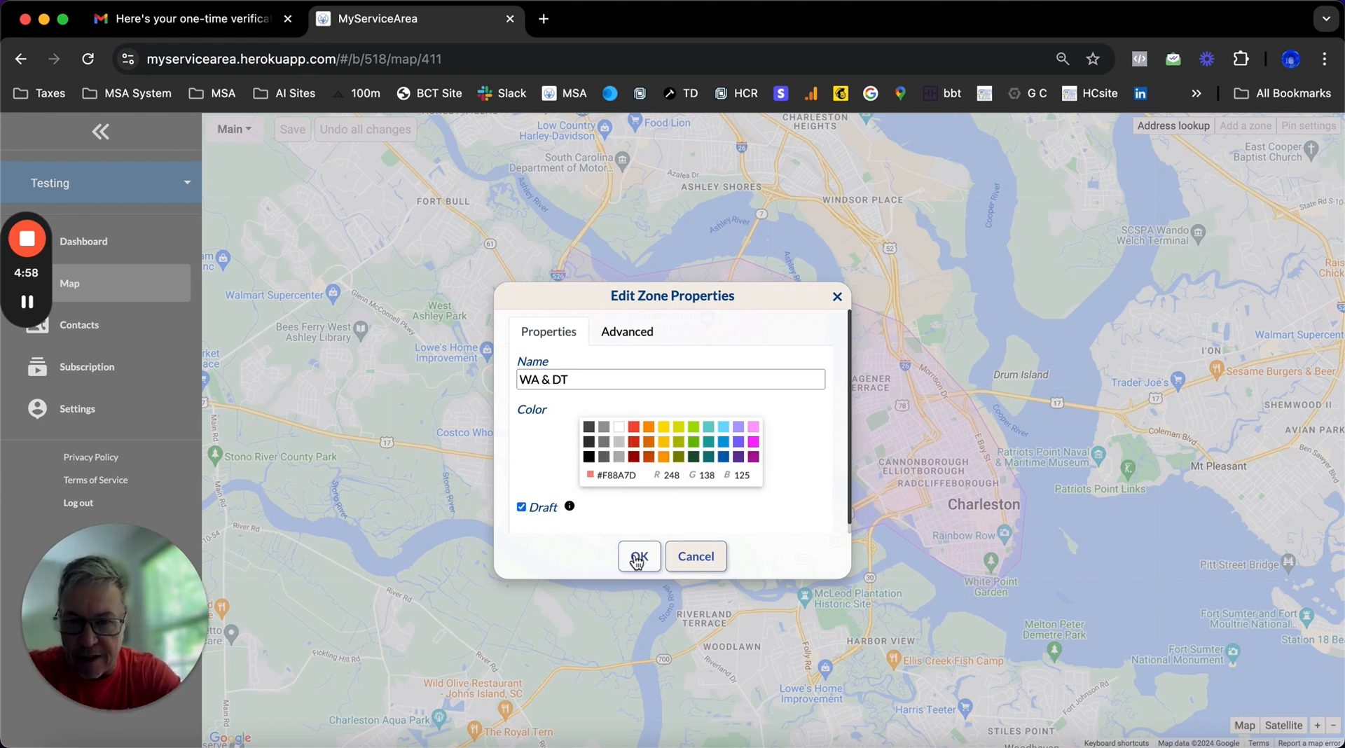
{"action": "left_click", "coordinate": [522, 509]}
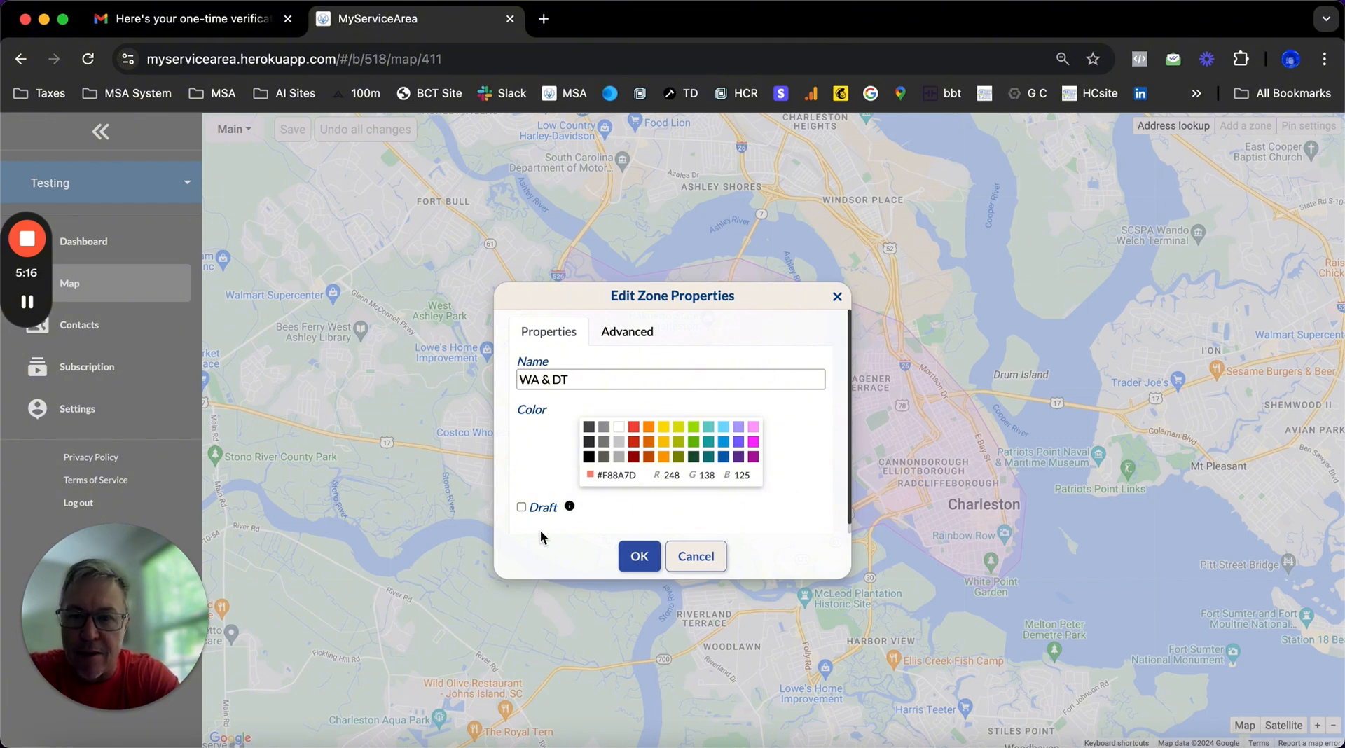
{"action": "mouse_move", "coordinate": [524, 514]}
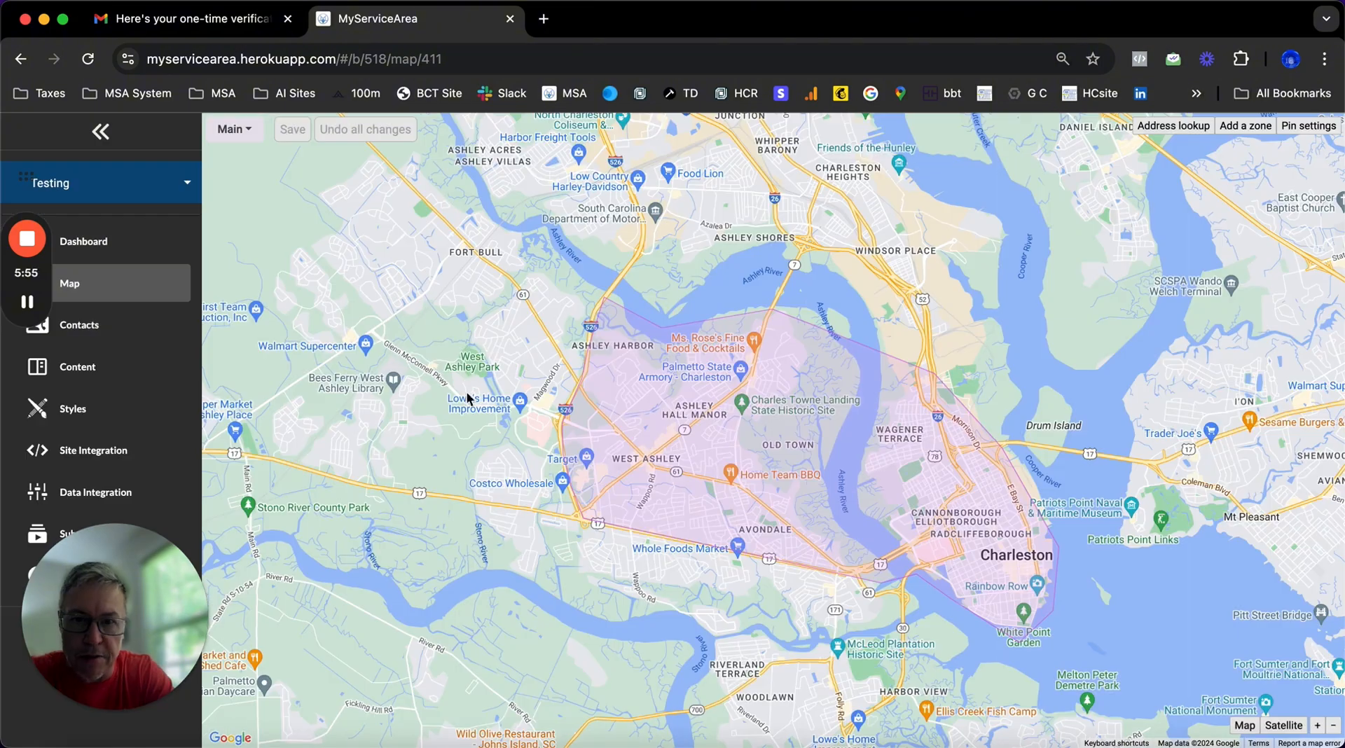
Add a new zone to the map, centered on Summerville
{"action": "left_click_drag", "start_coordinate": [465, 330], "coordinate": [541, 489]}
{"action": "left_click_drag", "start_coordinate": [535, 326], "coordinate": [614, 619]}
{"action": "left_click_drag", "start_coordinate": [622, 402], "coordinate": [729, 522]}
{"action": "left_click_drag", "start_coordinate": [655, 344], "coordinate": [763, 549]}
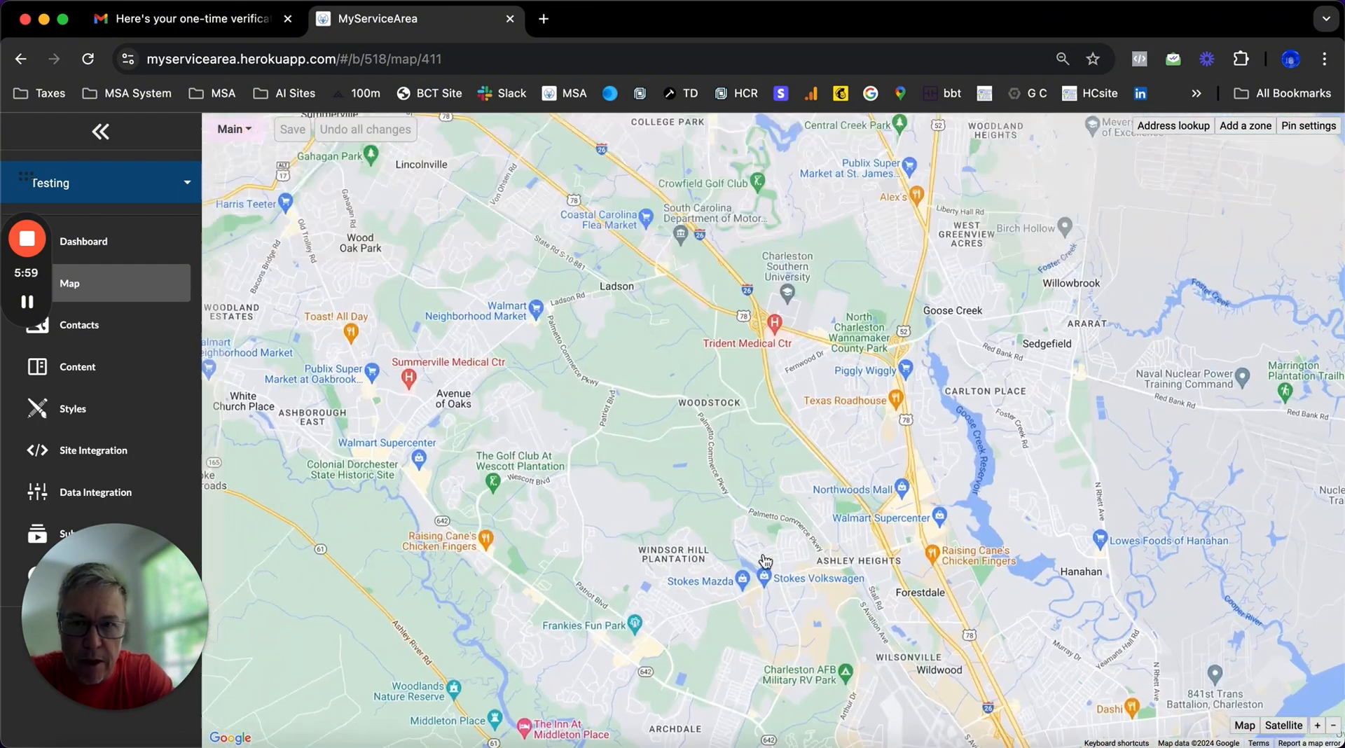
{"action": "left_click_drag", "start_coordinate": [643, 483], "coordinate": [817, 497]}
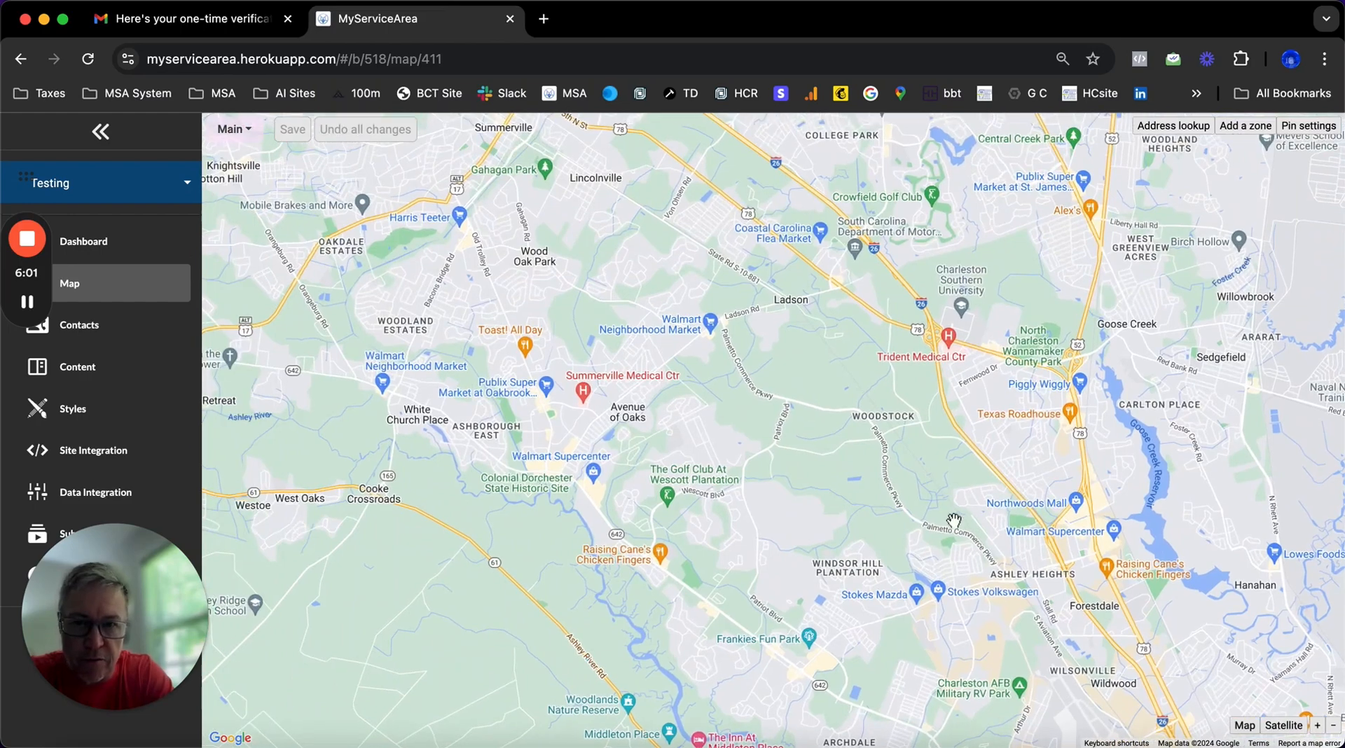
{"action": "left_click", "coordinate": [1333, 726]}
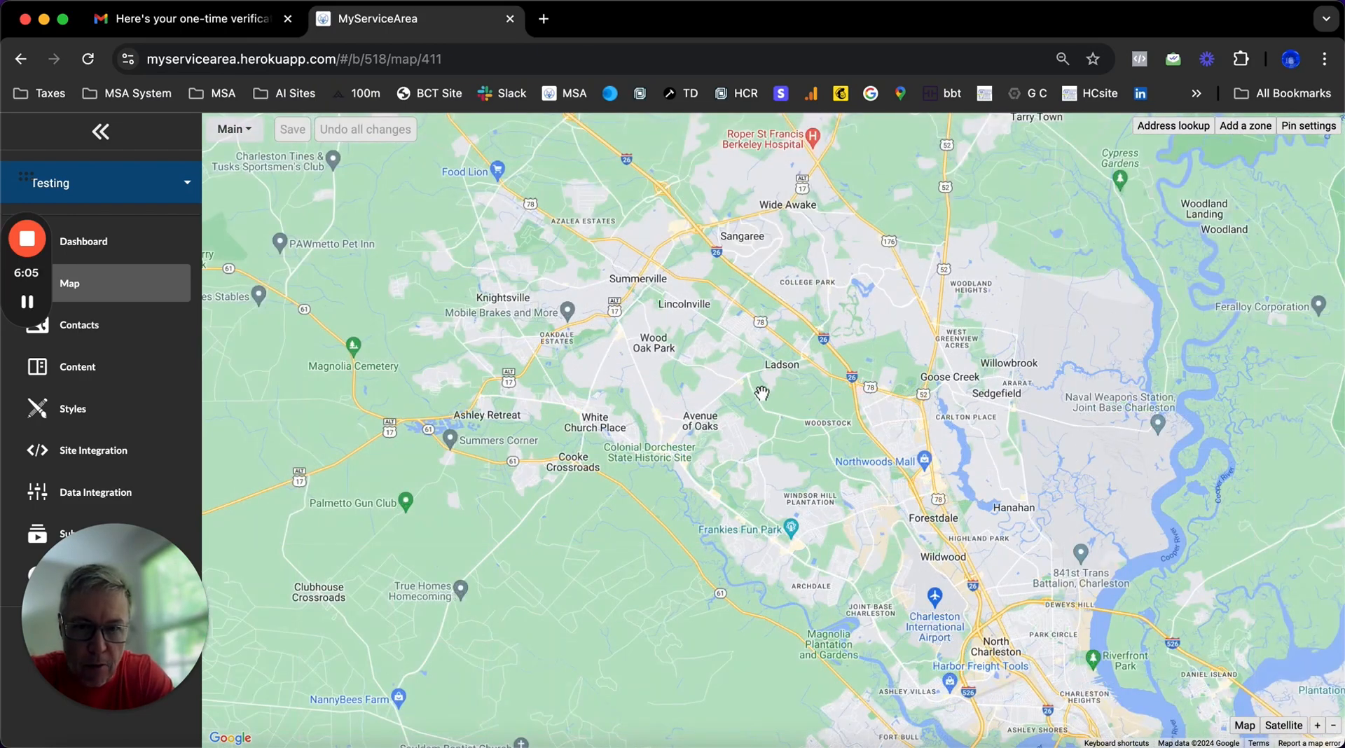
{"action": "left_click_drag", "start_coordinate": [706, 352], "coordinate": [753, 402]}
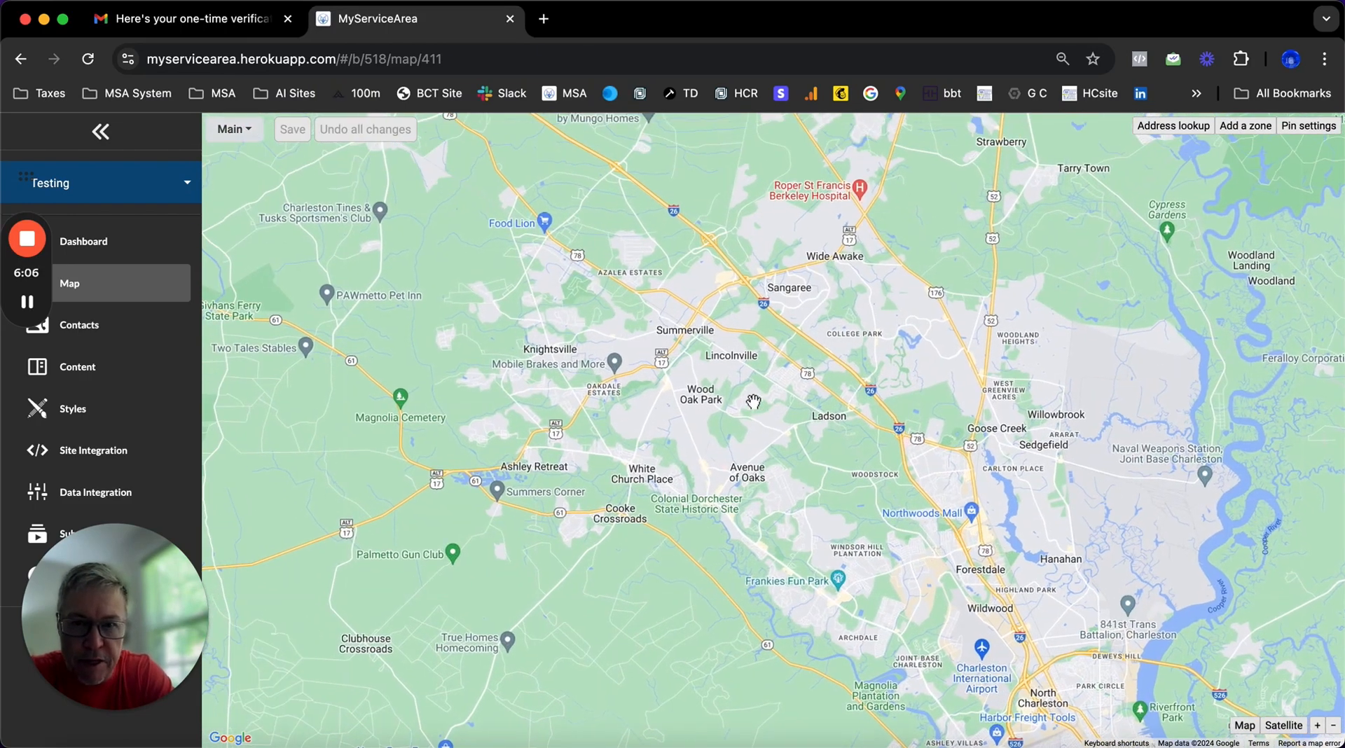
{"action": "left_click", "coordinate": [1244, 128]}
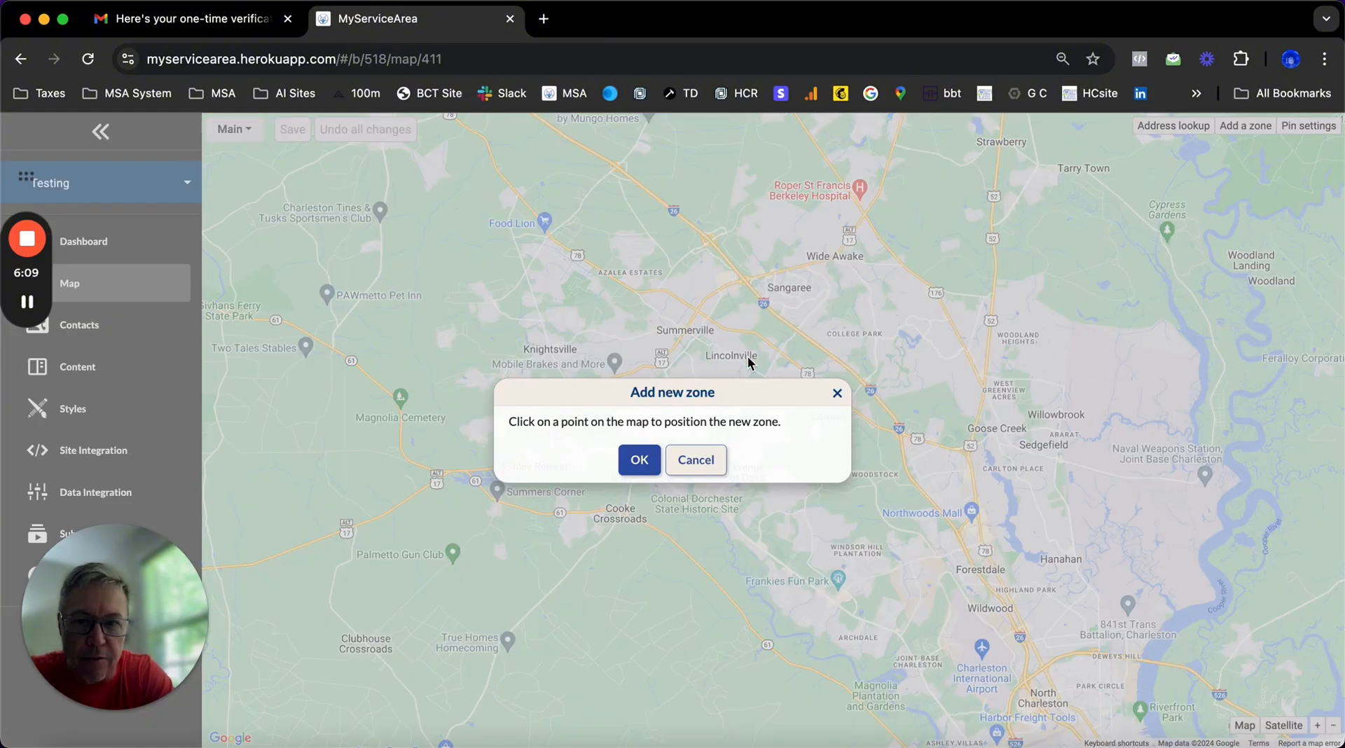
{"action": "left_click", "coordinate": [639, 459]}
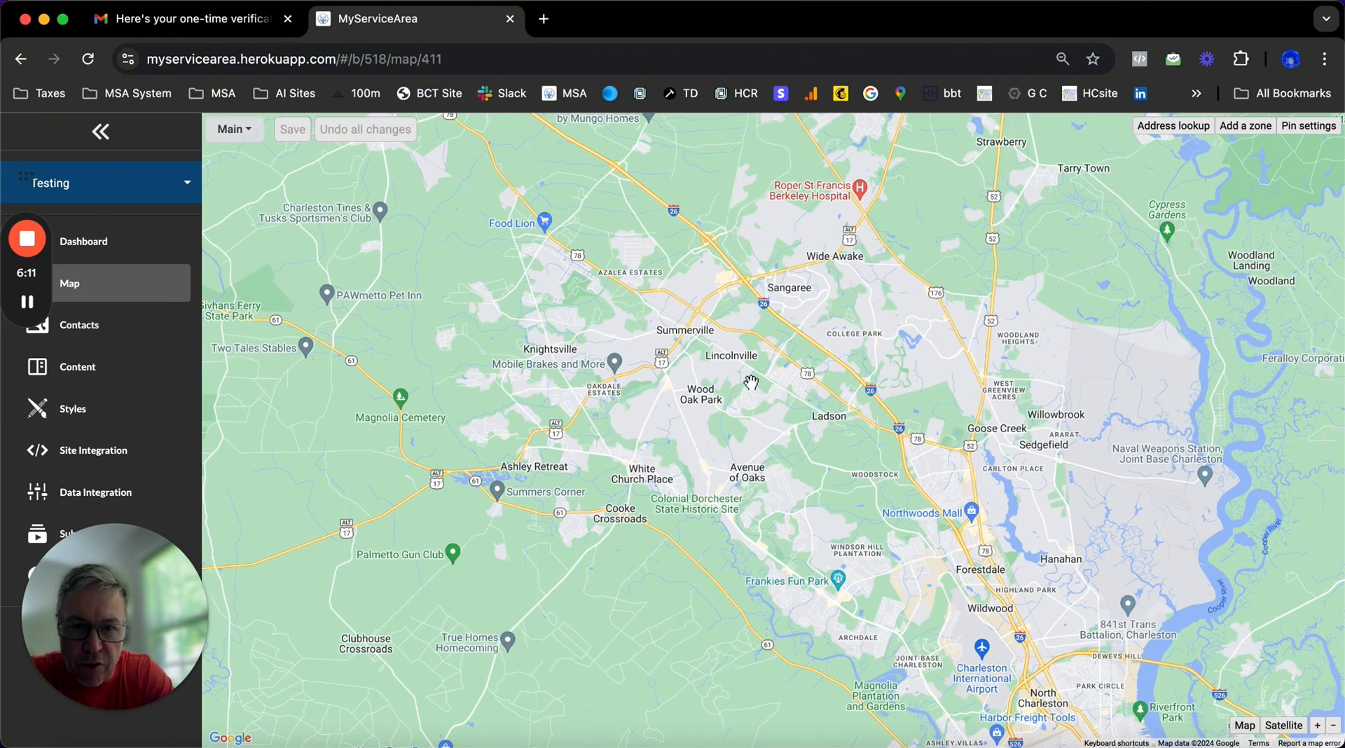
{"action": "left_click", "coordinate": [690, 337]}
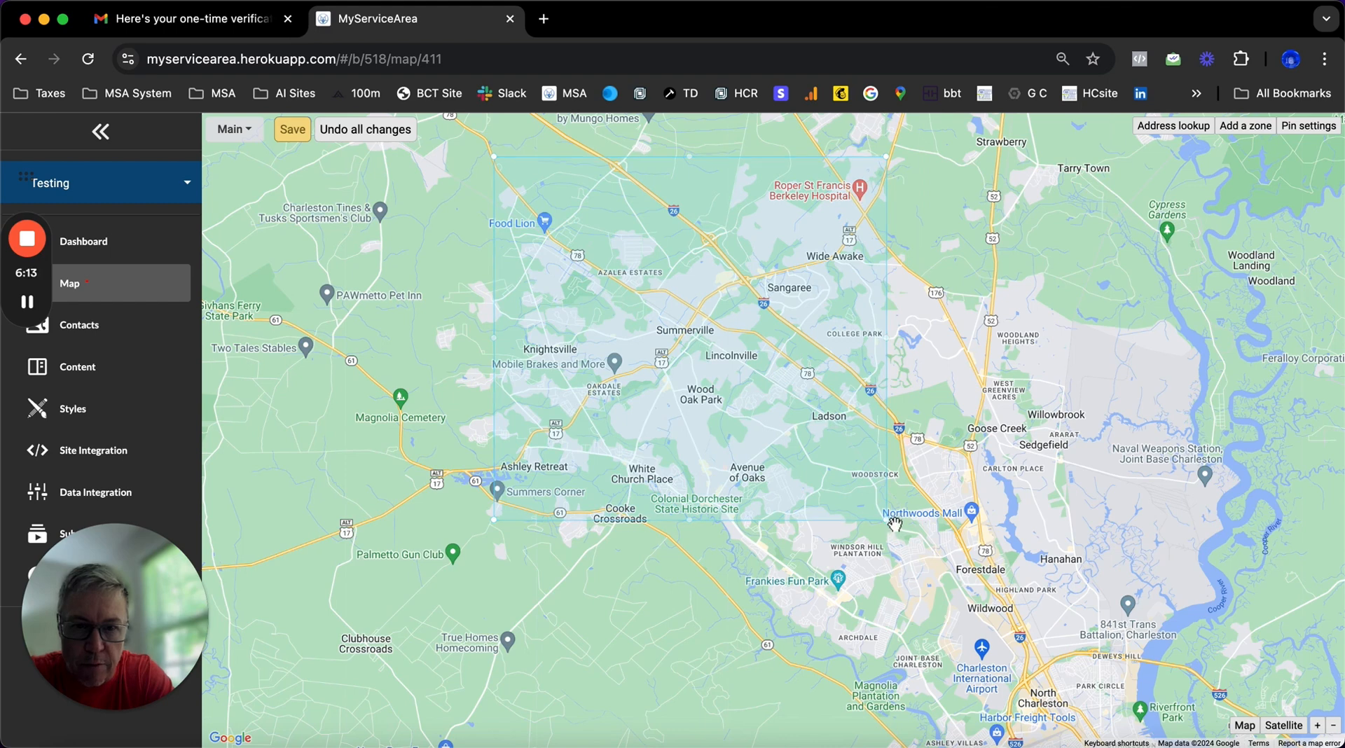
Shrink the new zone around Summerville by pulling its corners in to Ladson, Oakdale Estates, Azalea Estates and Sangaree
{"action": "left_click_drag", "start_coordinate": [890, 520], "coordinate": [799, 442]}
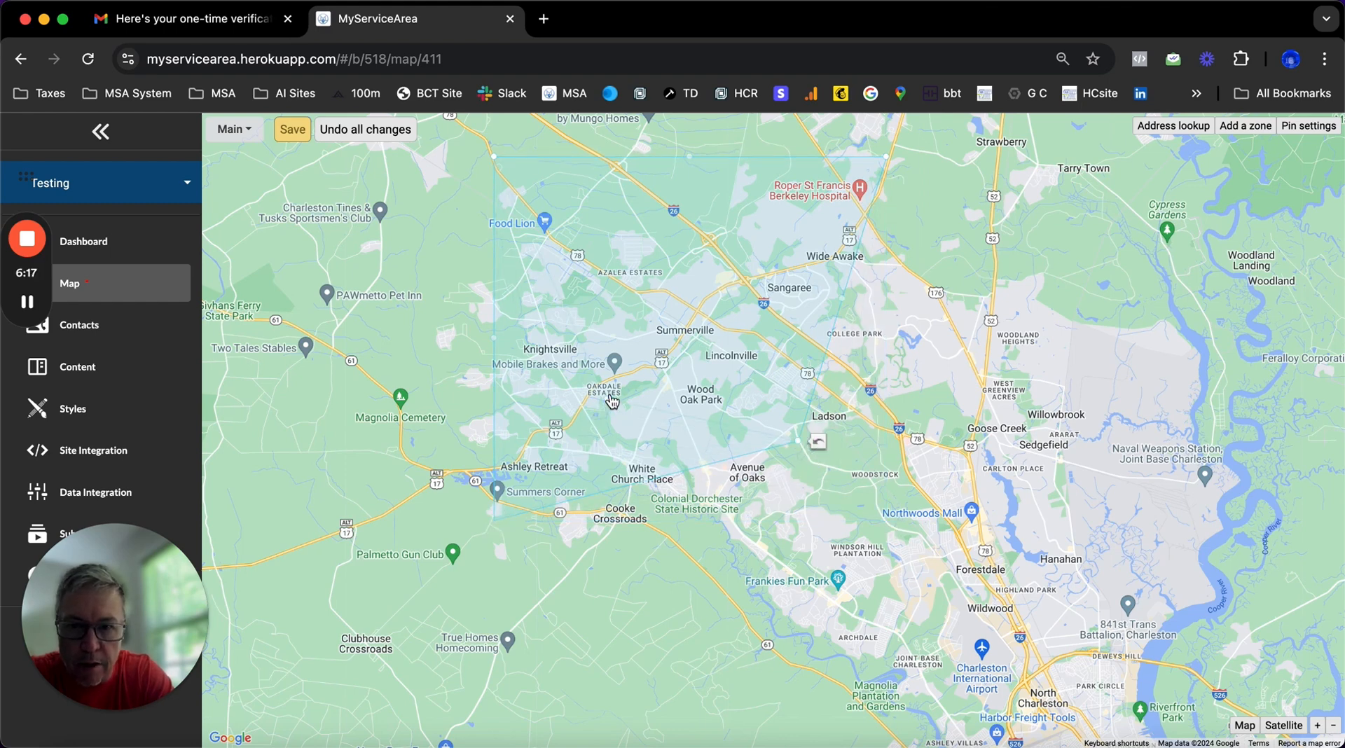
{"action": "left_click_drag", "start_coordinate": [612, 401], "coordinate": [611, 400]}
{"action": "left_click_drag", "start_coordinate": [495, 157], "coordinate": [587, 259]}
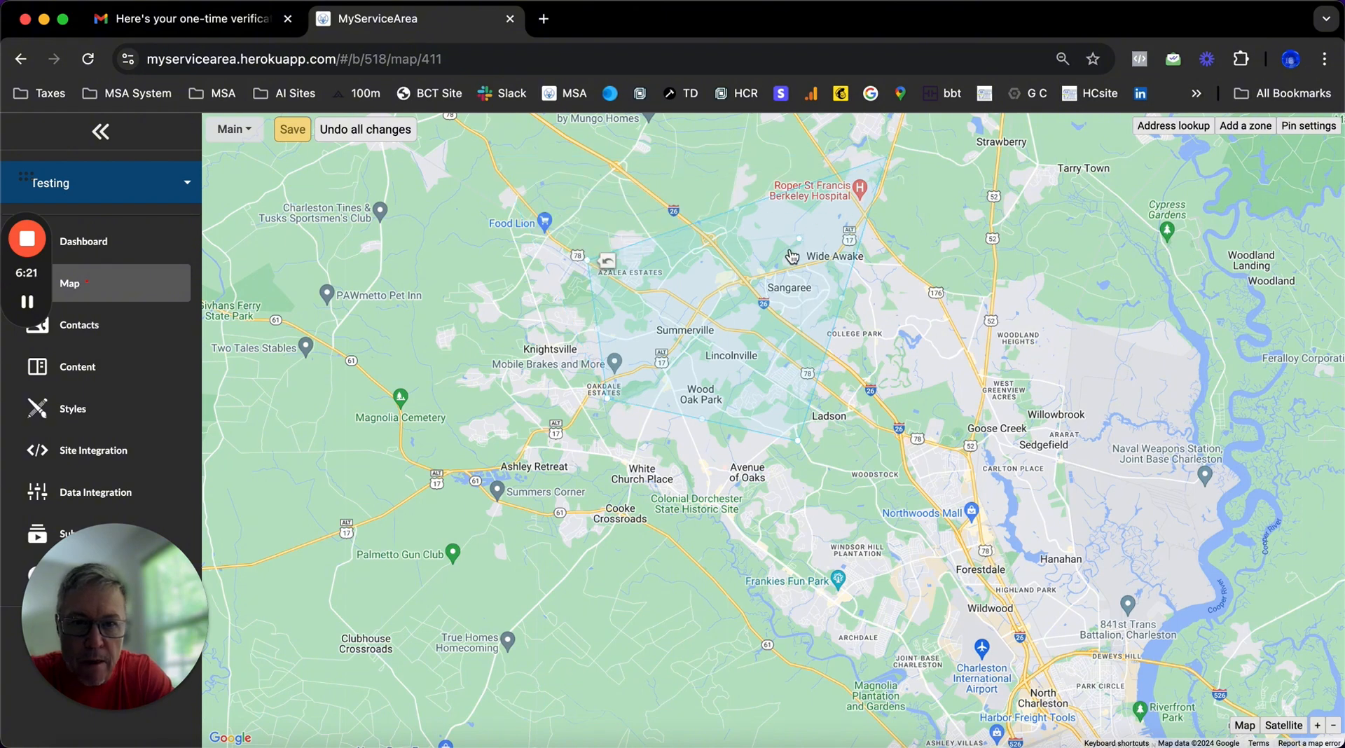
{"action": "left_click_drag", "start_coordinate": [799, 239], "coordinate": [792, 247]}
Rename the new zone around Summerville as Summerville - Tracking
{"action": "left_click", "coordinate": [725, 303]}
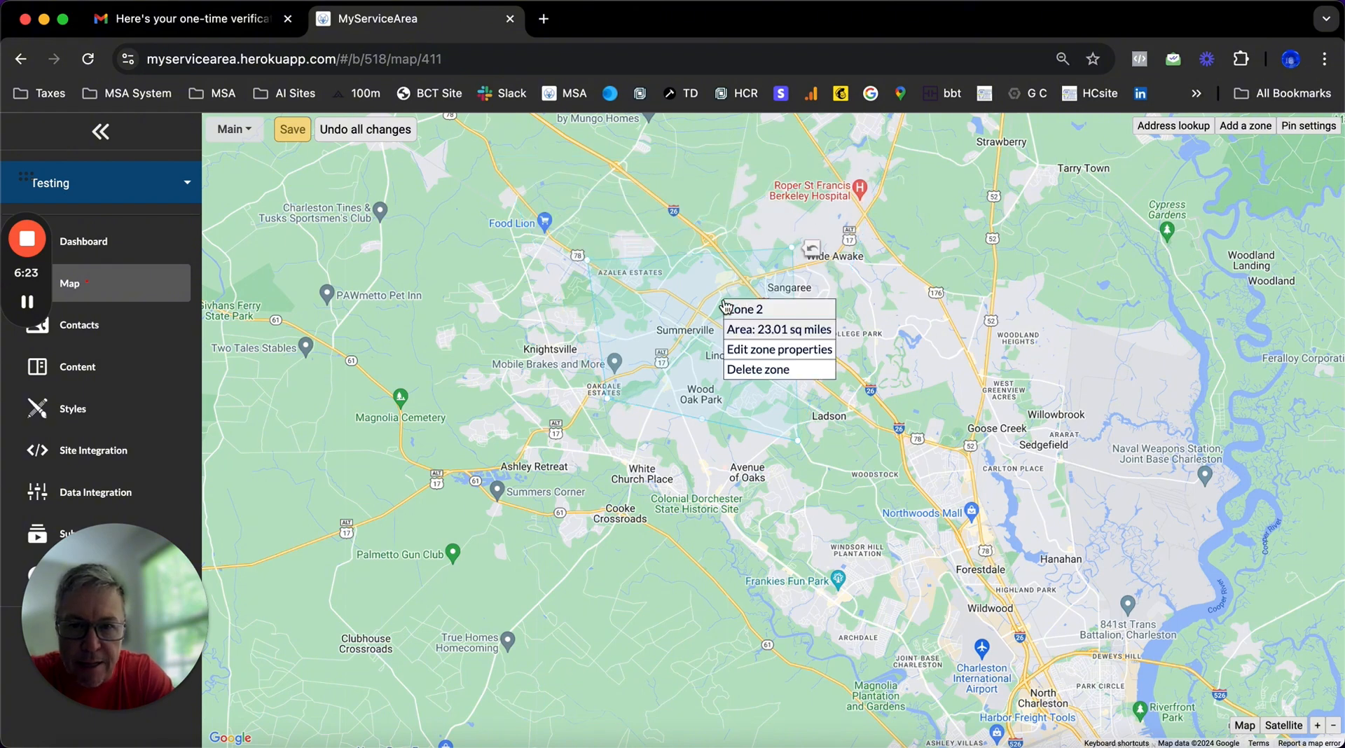
{"action": "left_click", "coordinate": [755, 348]}
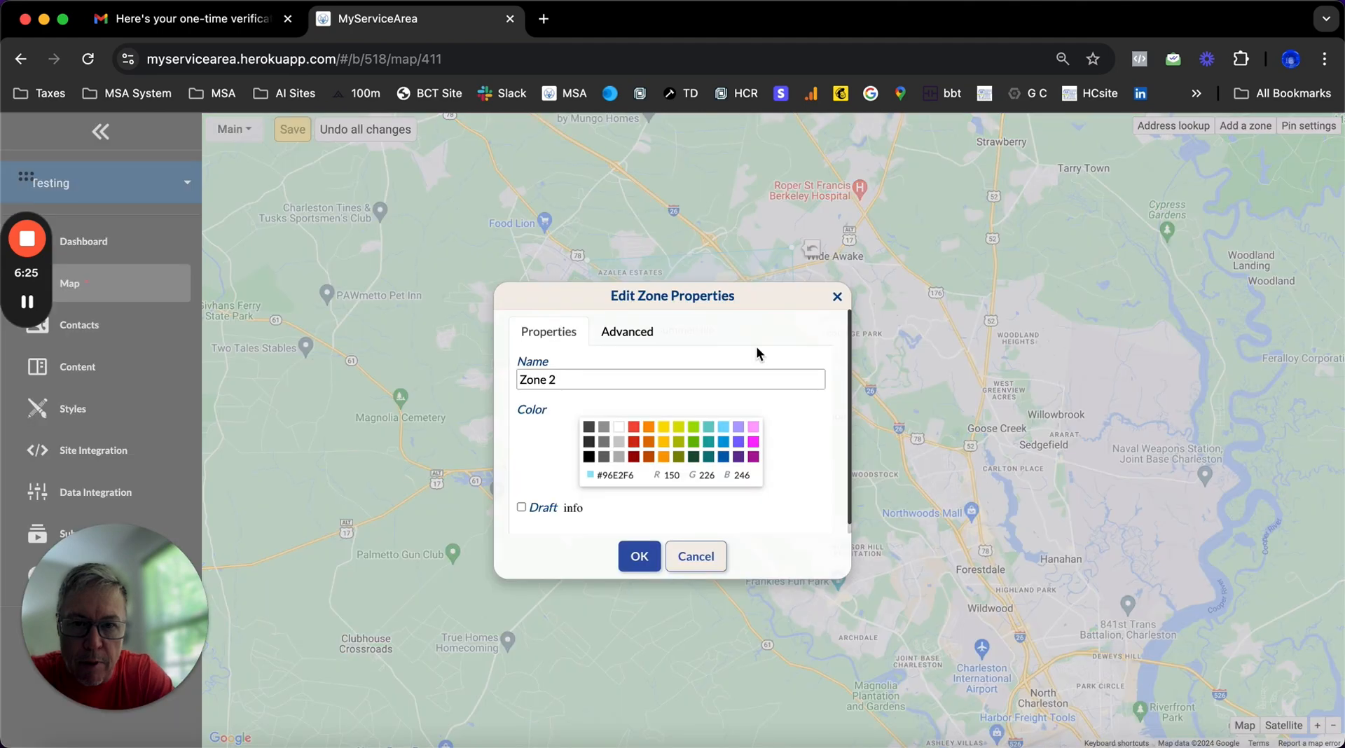
{"action": "left_click", "coordinate": [632, 385]}
{"action": "key", "text": "BackSpace"}
{"action": "key", "text": "BackSpace"}
{"action": "key", "text": "BackSpace"}
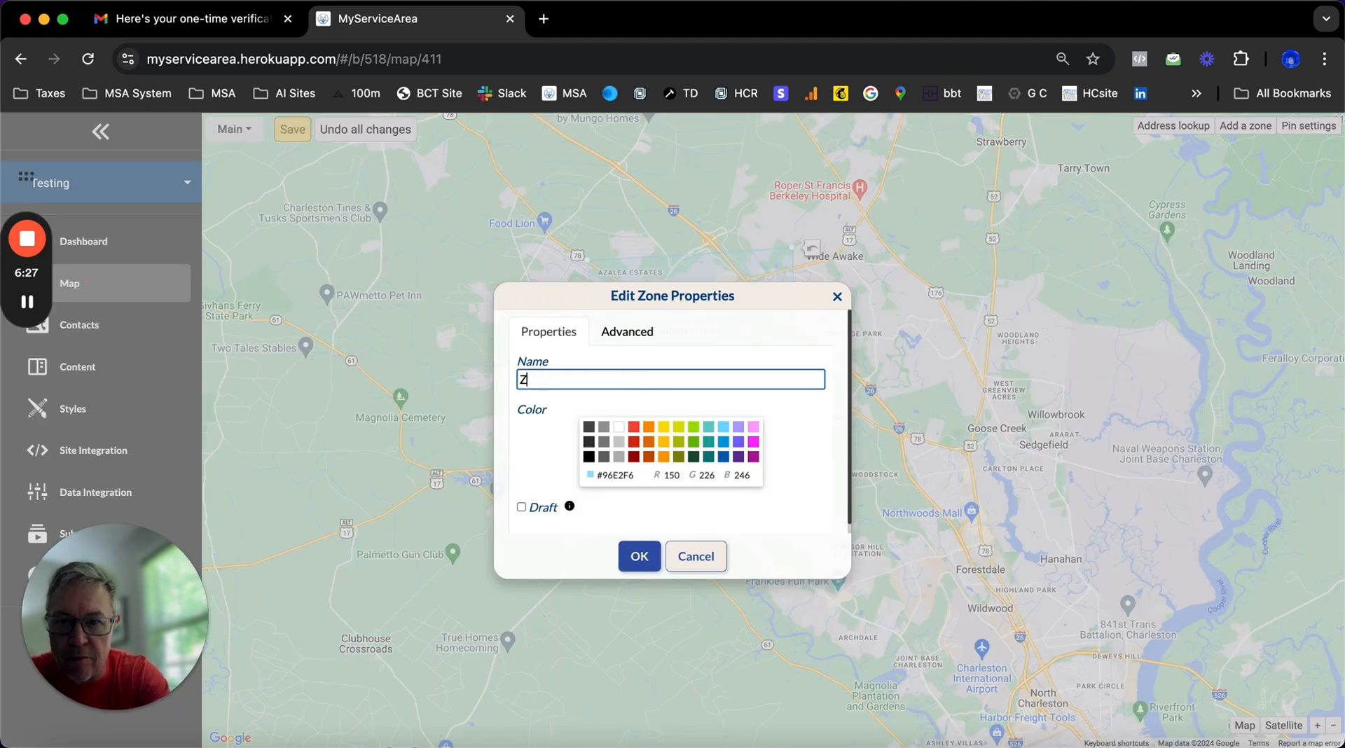
{"action": "type", "text": "Summervil"}
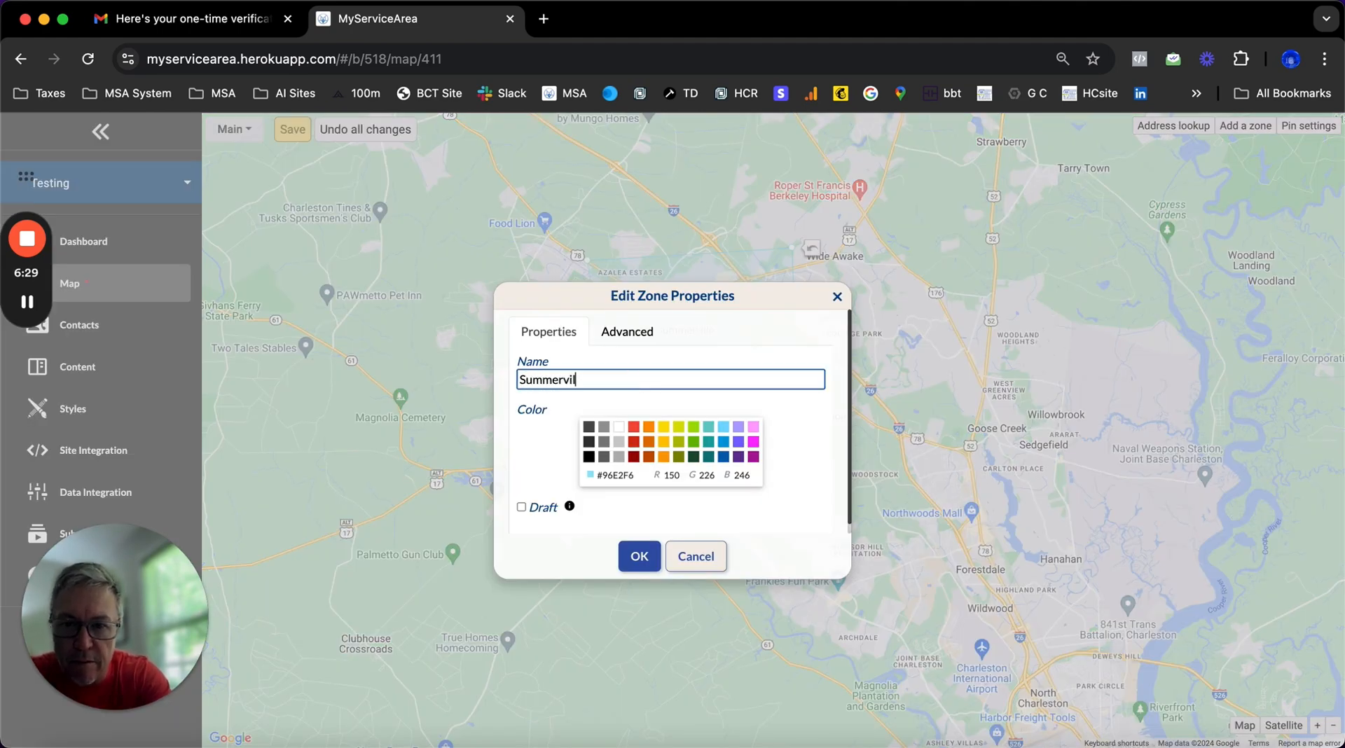
{"action": "type", "text": "le - Tes"}
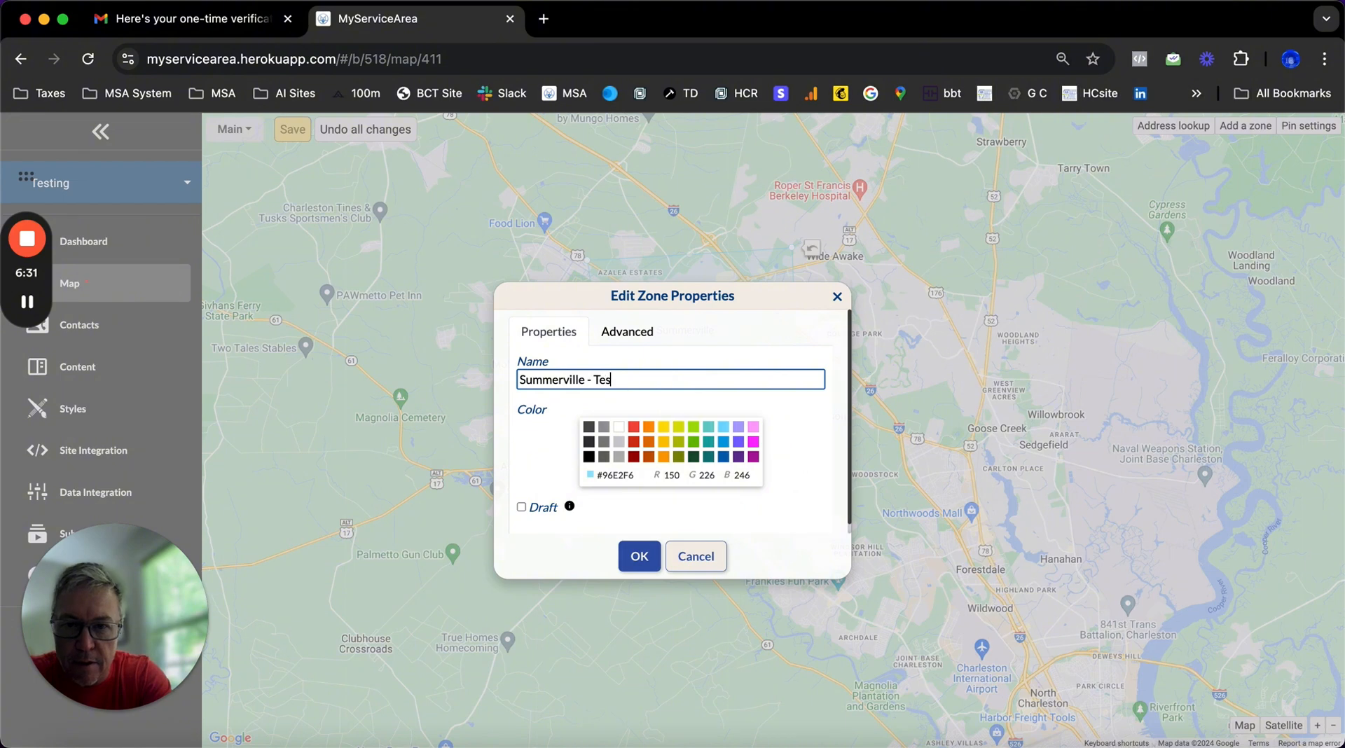
{"action": "key", "text": "BackSpace"}
{"action": "key", "text": "BackSpace"}
{"action": "type", "text": "racking"}
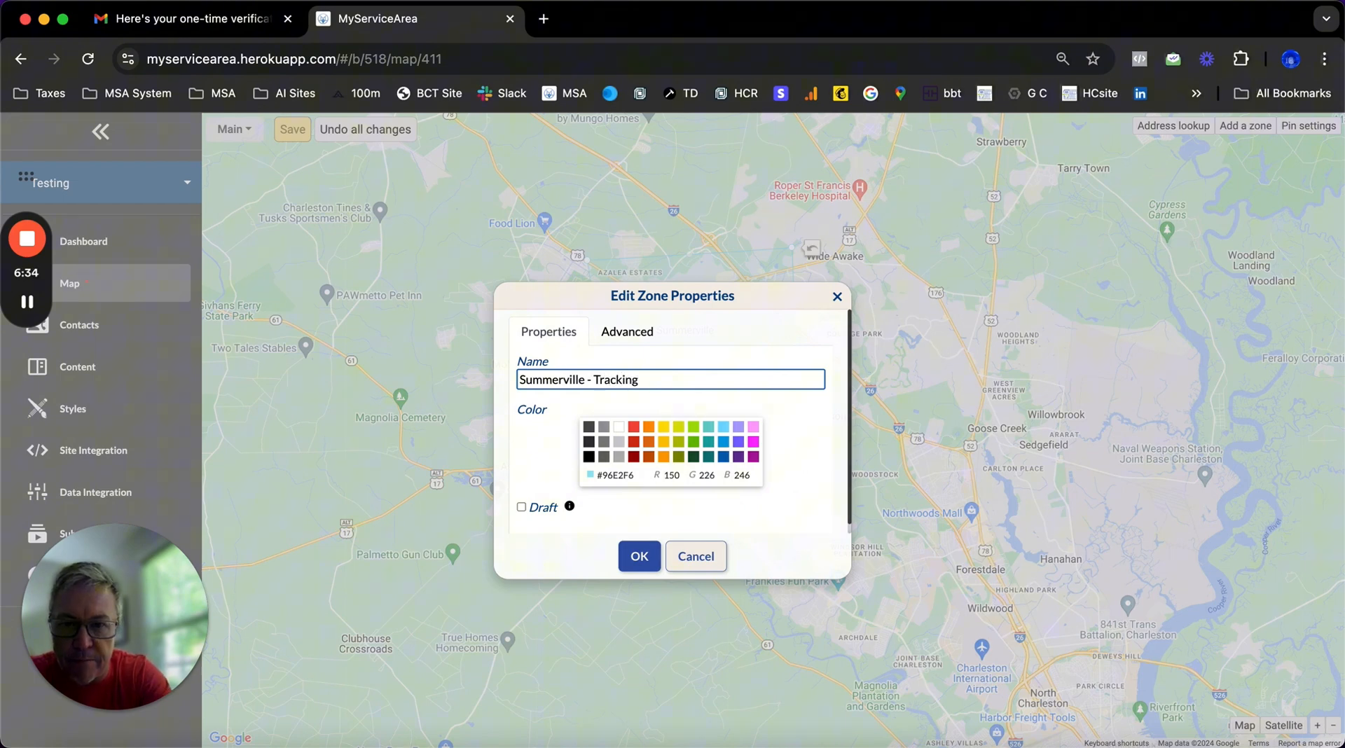
Mark the Summerville zone as a draft, apply its properties and save the map changes
{"action": "left_click", "coordinate": [522, 507]}
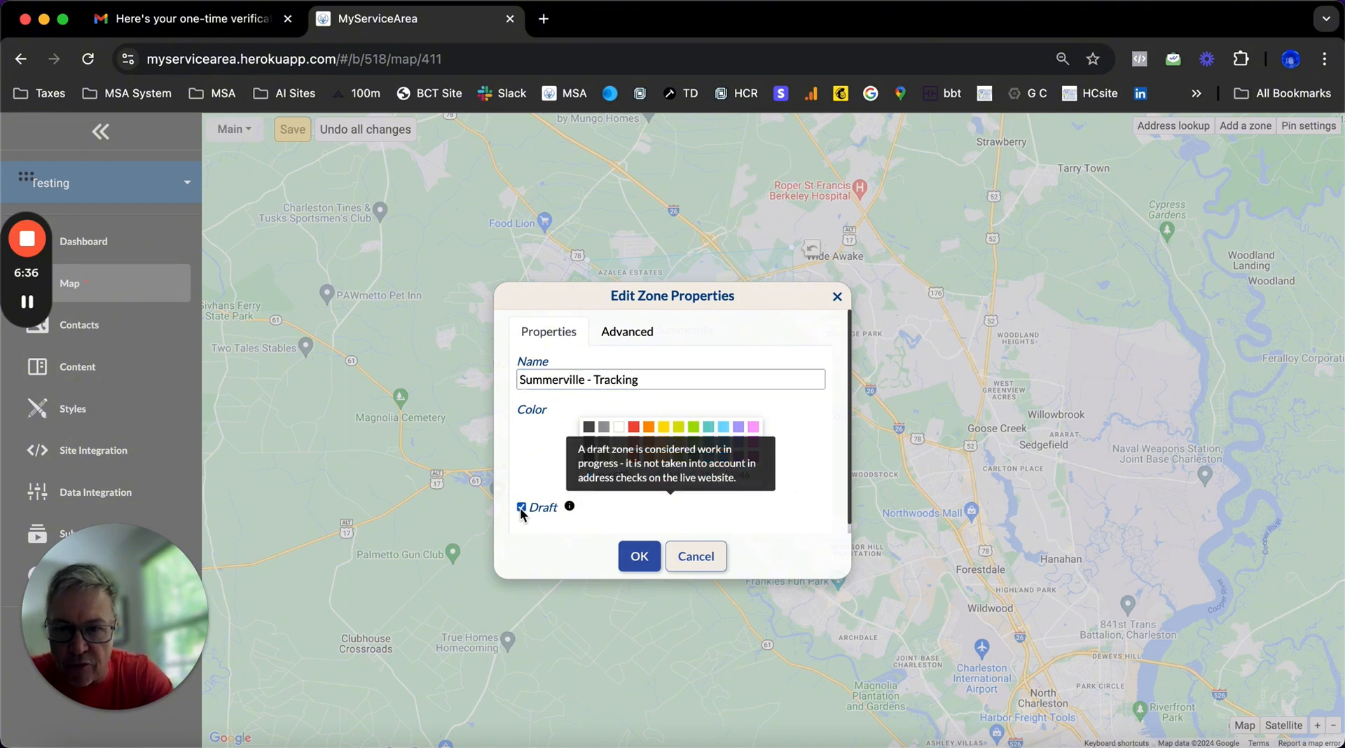
{"action": "left_click", "coordinate": [631, 562]}
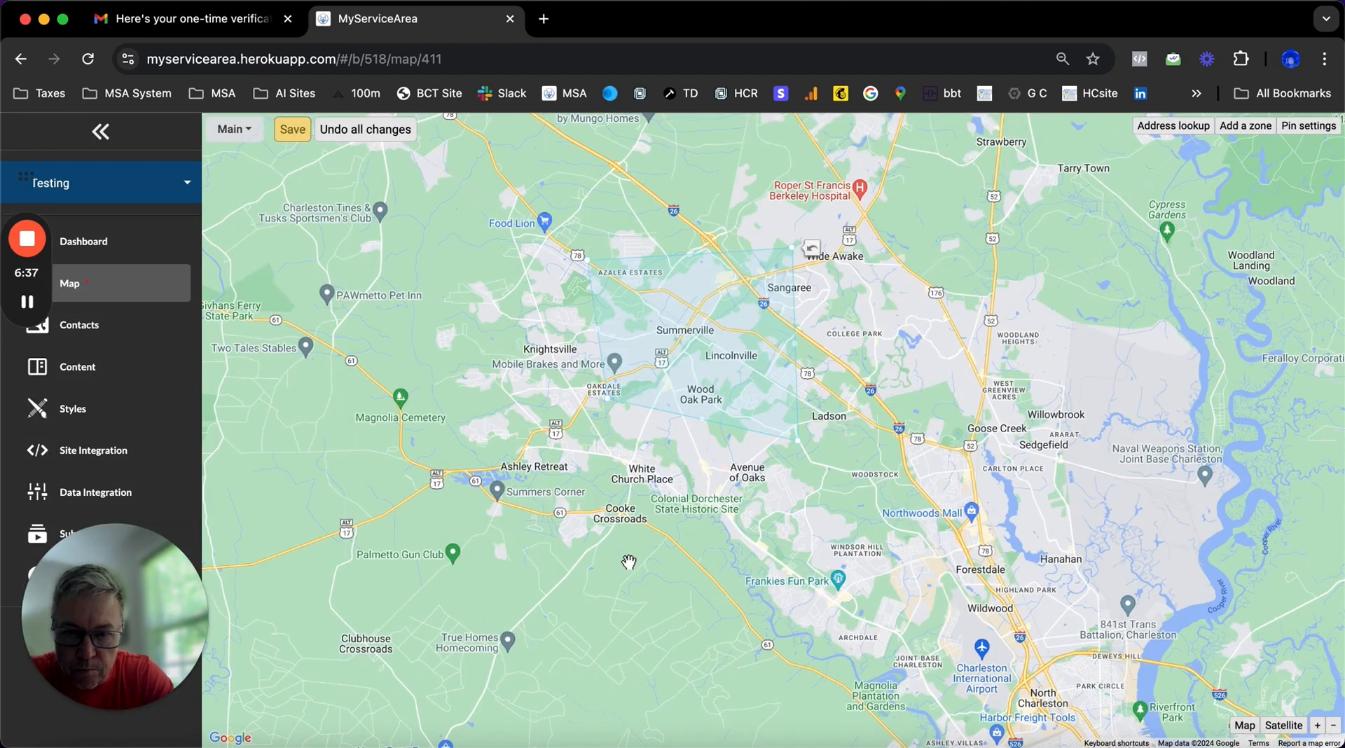
{"action": "left_click", "coordinate": [292, 129]}
Change the color of the Summerville - Tracking zone to black
{"action": "left_click", "coordinate": [672, 334]}
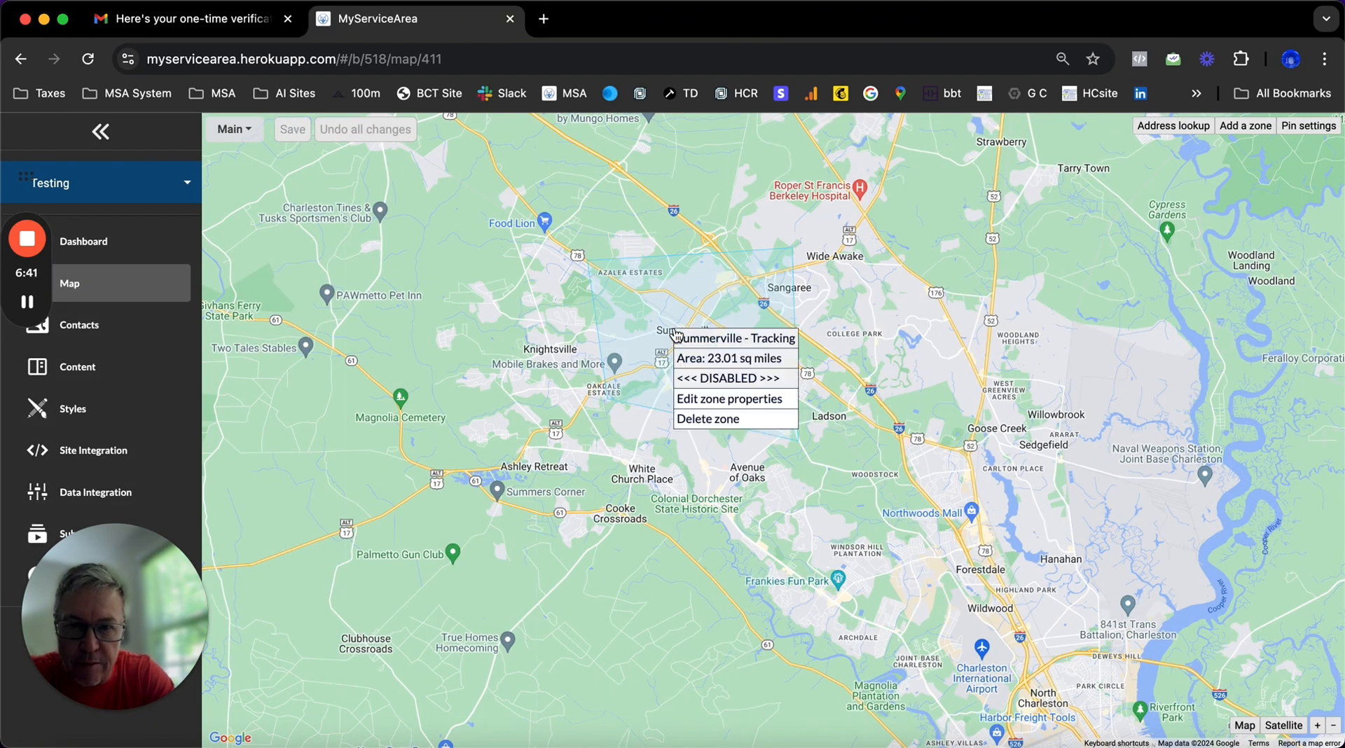
{"action": "left_click", "coordinate": [722, 398]}
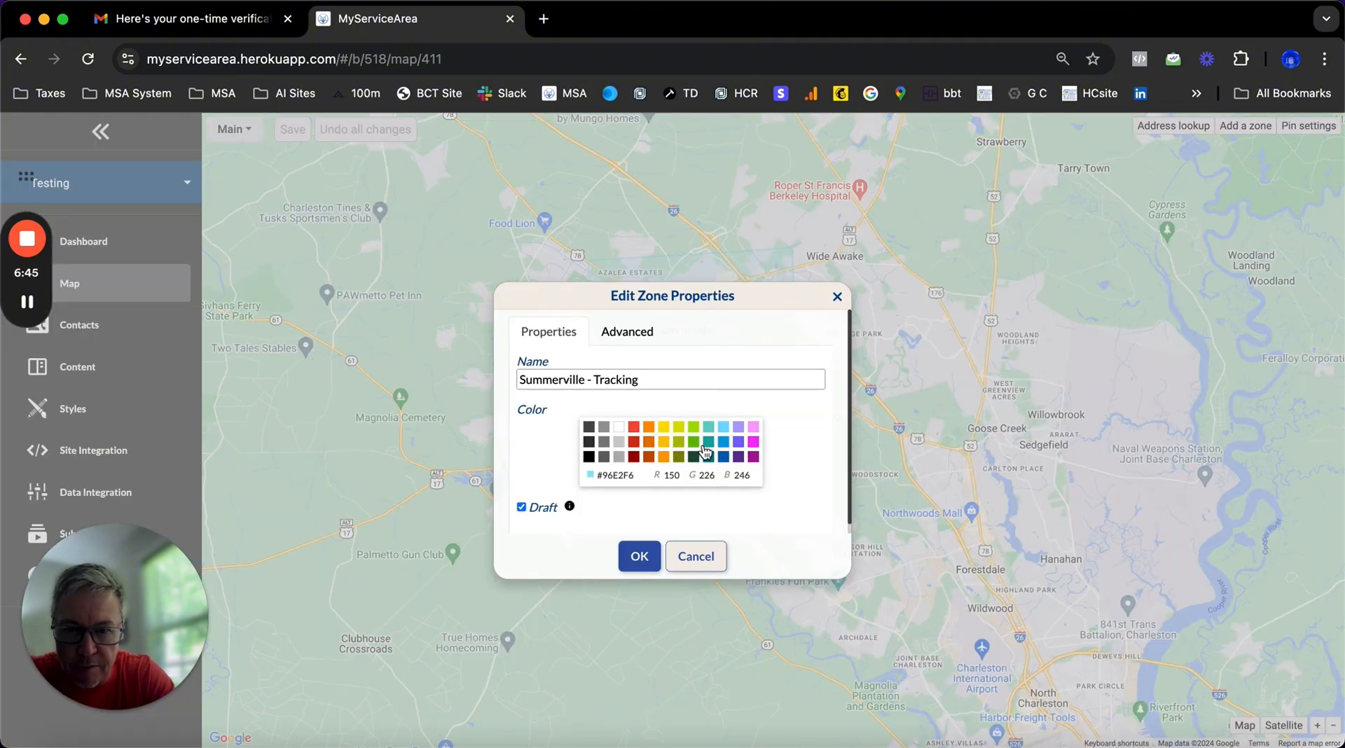
{"action": "left_click", "coordinate": [589, 457]}
{"action": "left_click", "coordinate": [637, 553]}
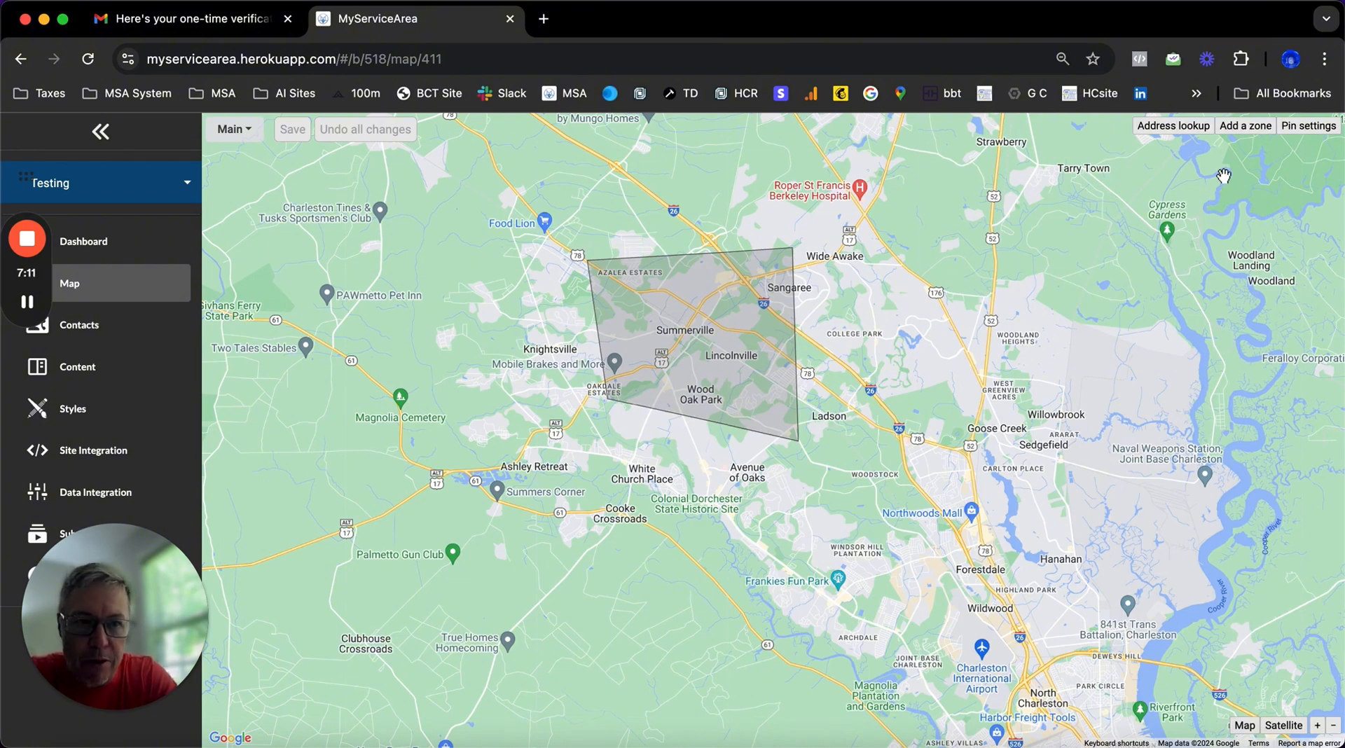
Review the map's pin color and visibility settings for each contact status, and close them without changes
{"action": "left_click", "coordinate": [1305, 129]}
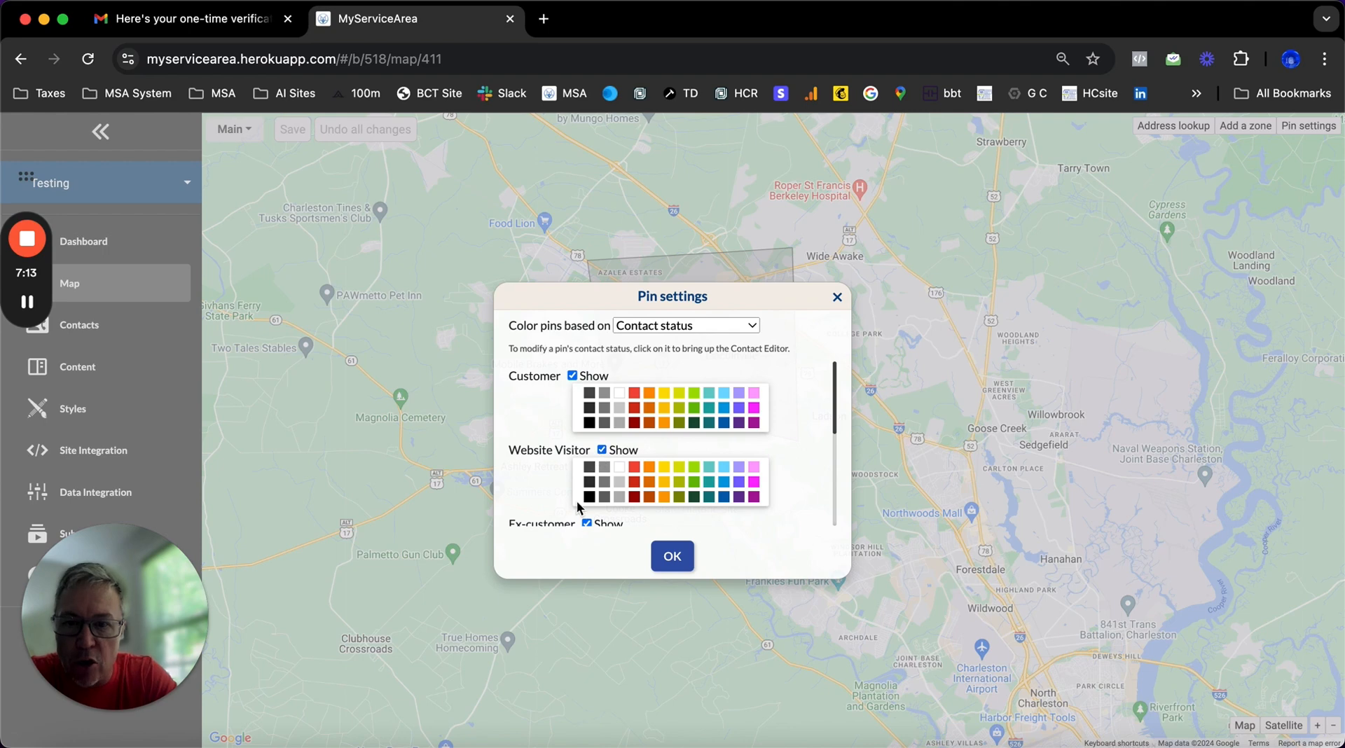
{"action": "scroll", "coordinate": [811, 414], "scroll_direction": "down", "scroll_amount": 5}
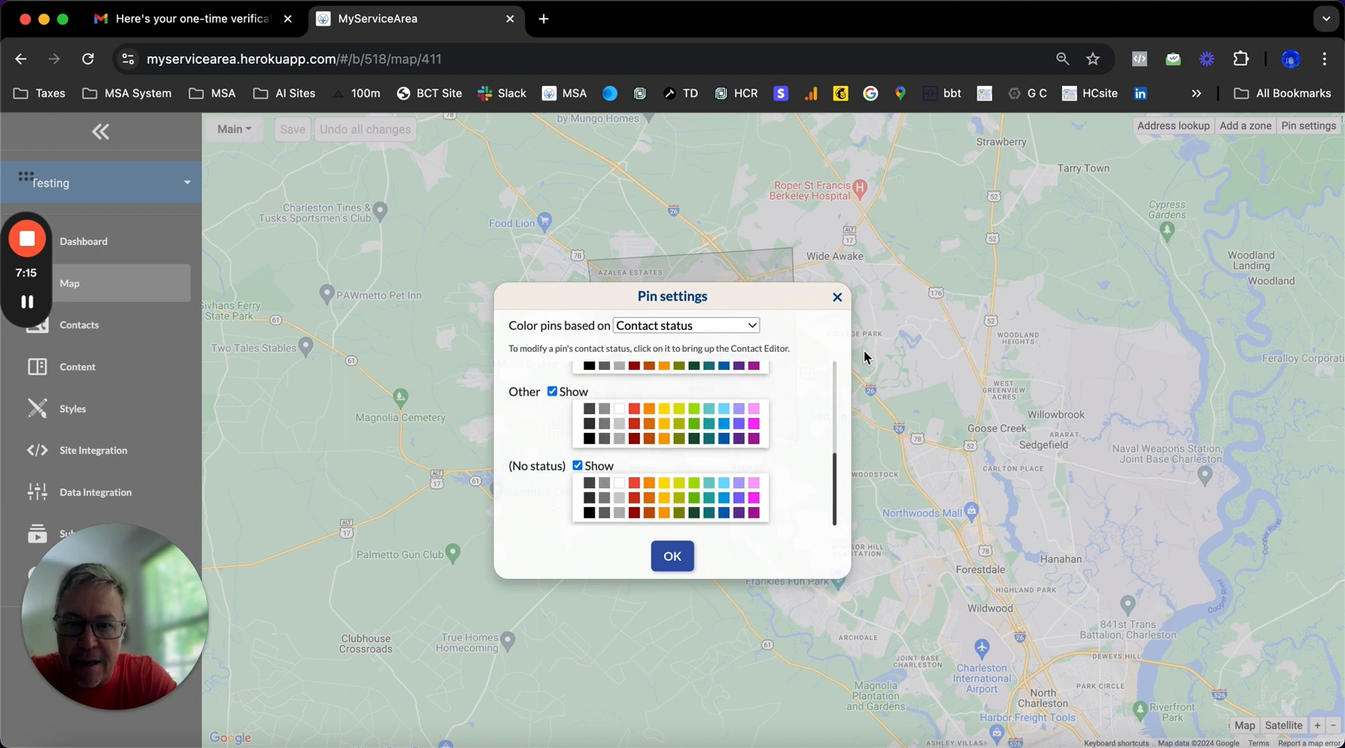
{"action": "left_click", "coordinate": [838, 298]}
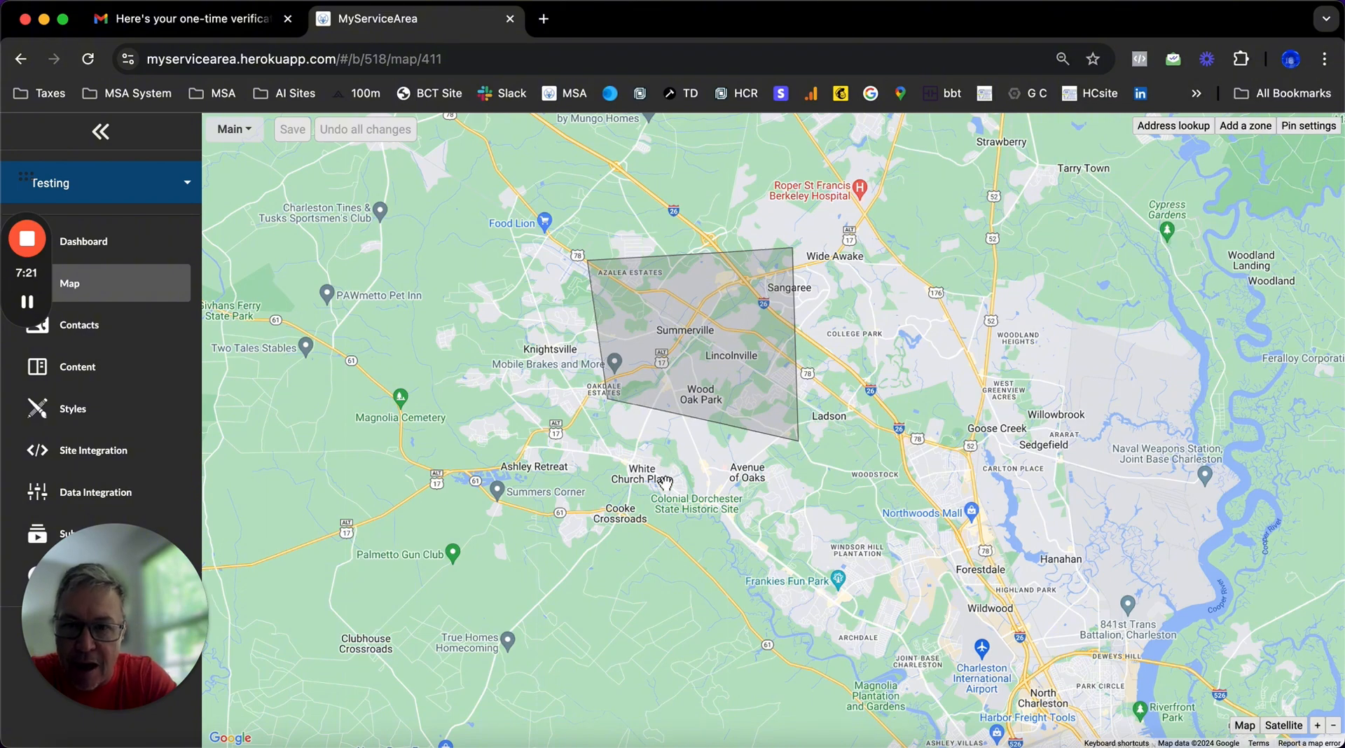
{"action": "left_click_drag", "start_coordinate": [665, 483], "coordinate": [641, 500]}
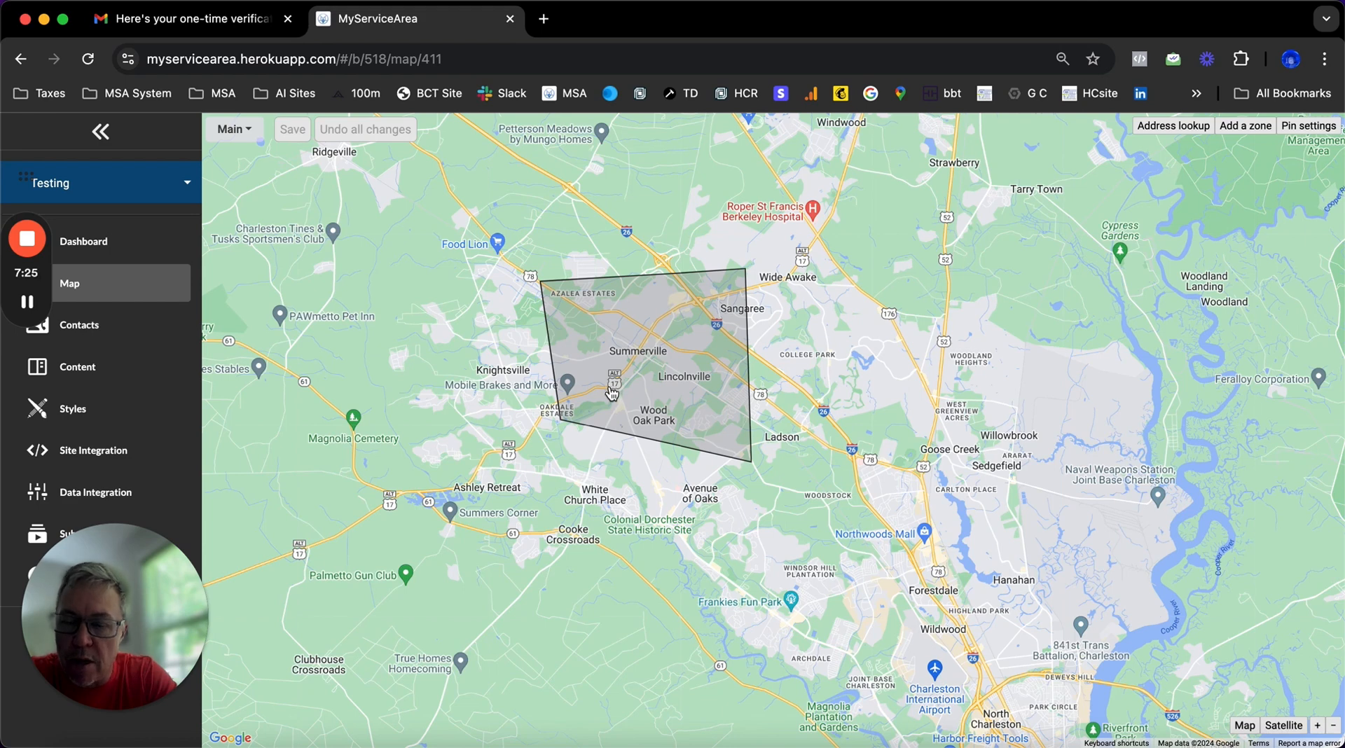
{"action": "left_click_drag", "start_coordinate": [645, 479], "coordinate": [528, 473]}
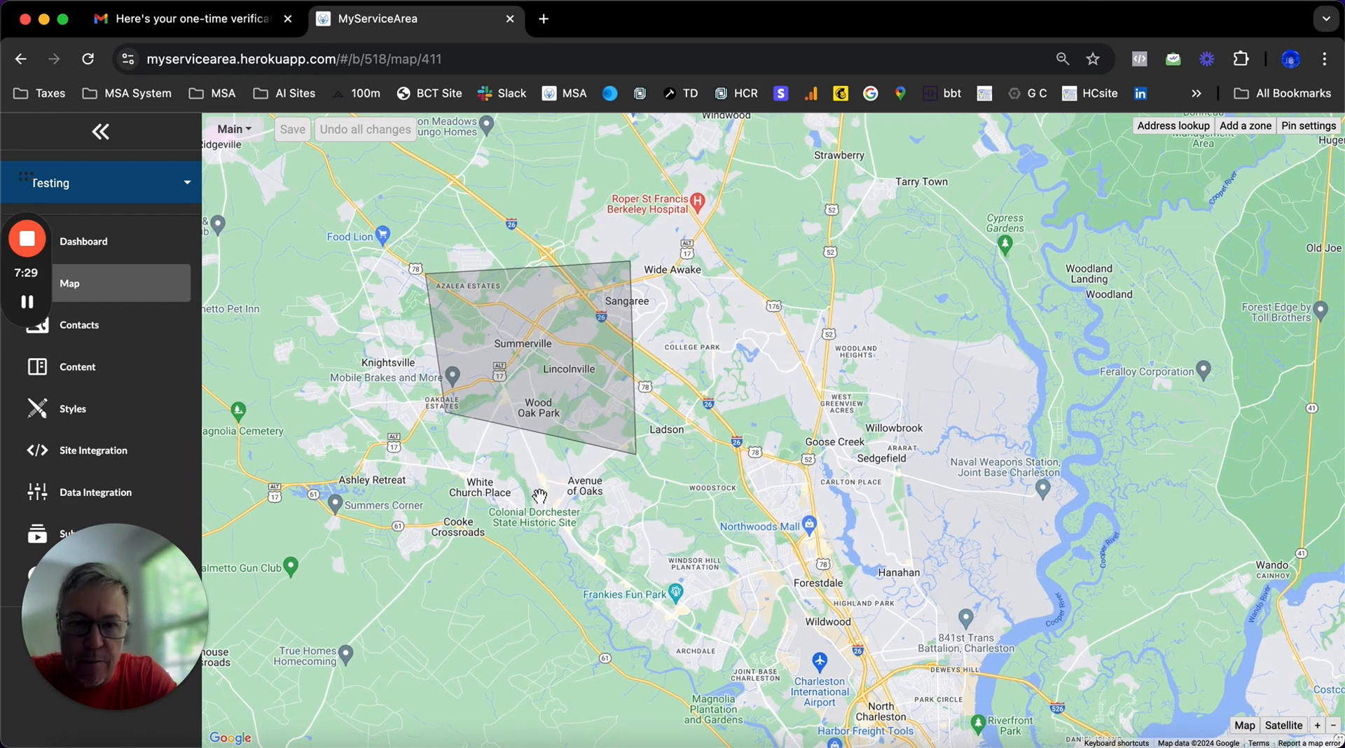
{"action": "left_click_drag", "start_coordinate": [540, 503], "coordinate": [526, 447]}
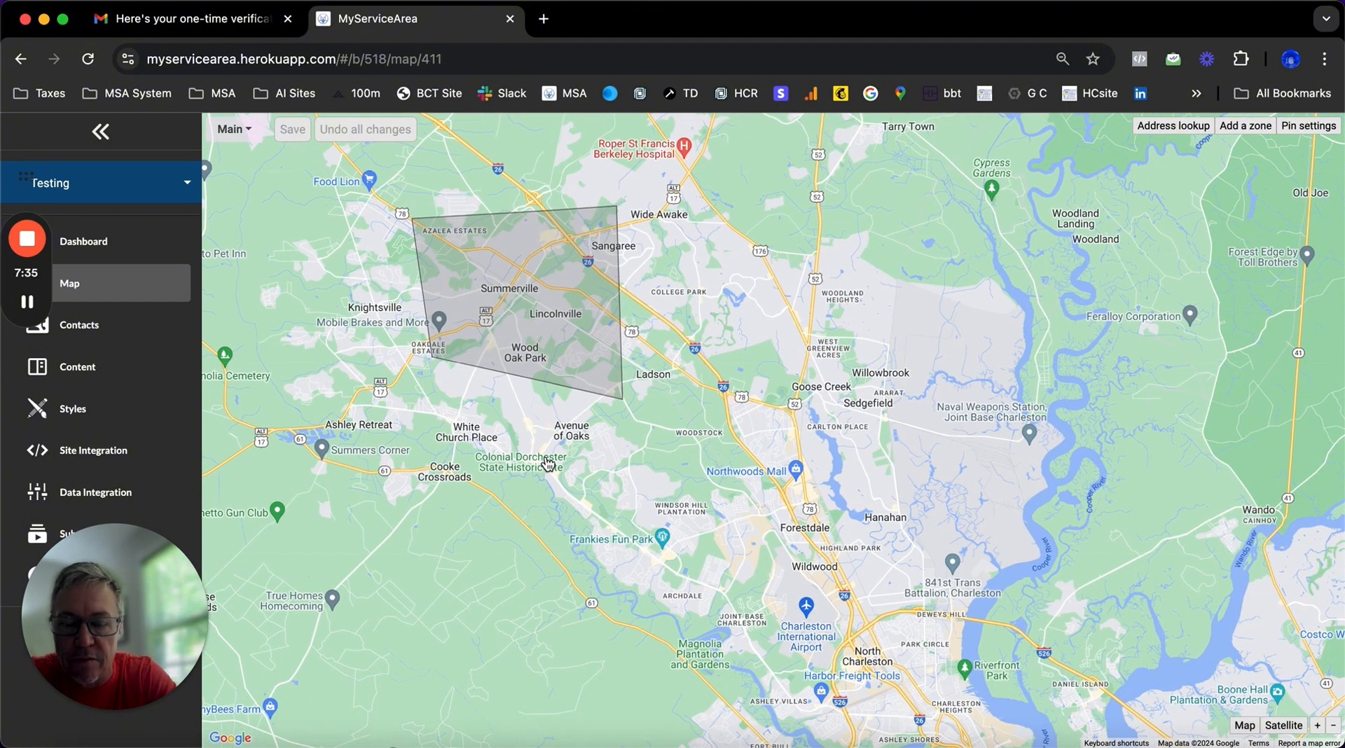
Review the advanced properties of the zone over Charleston and West Ashley, covering destination URL and tags, and close them without changes
{"action": "left_click_drag", "start_coordinate": [552, 461], "coordinate": [522, 403]}
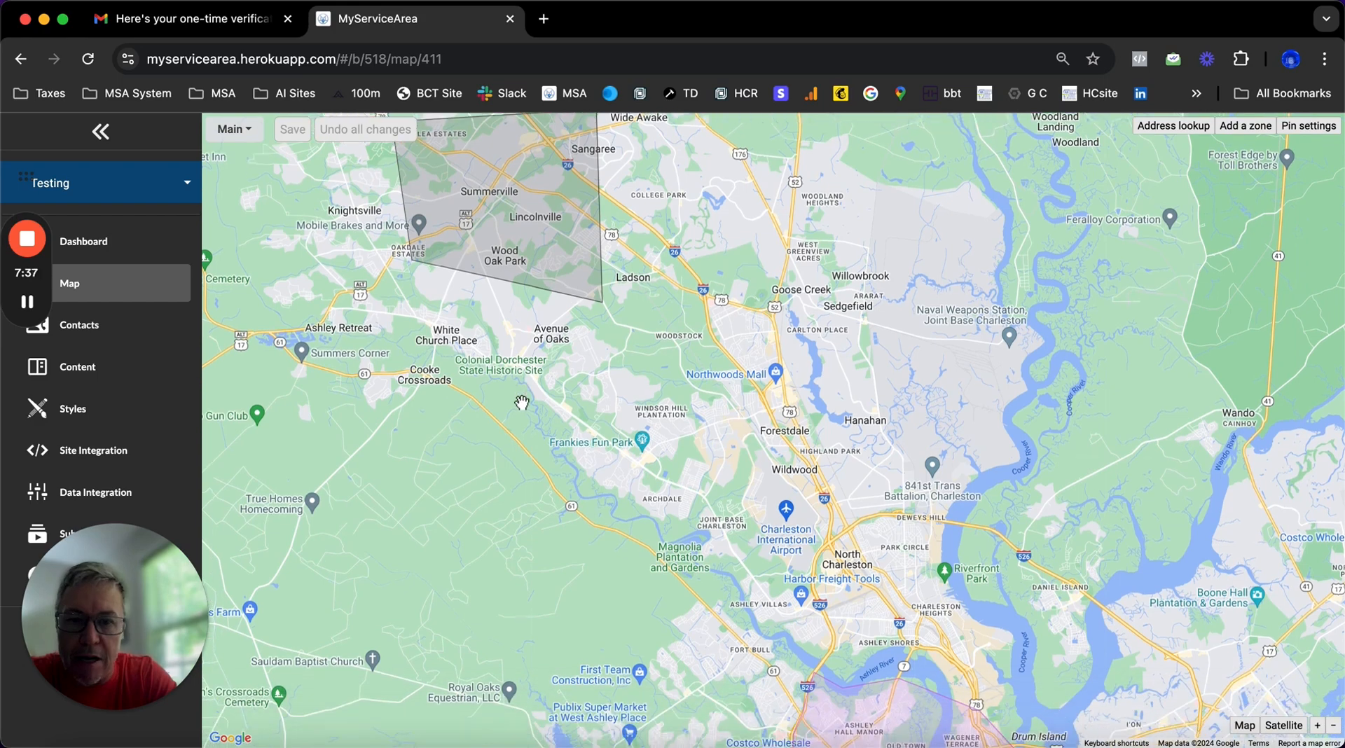
{"action": "scroll", "coordinate": [522, 403], "scroll_direction": "down", "scroll_amount": 5}
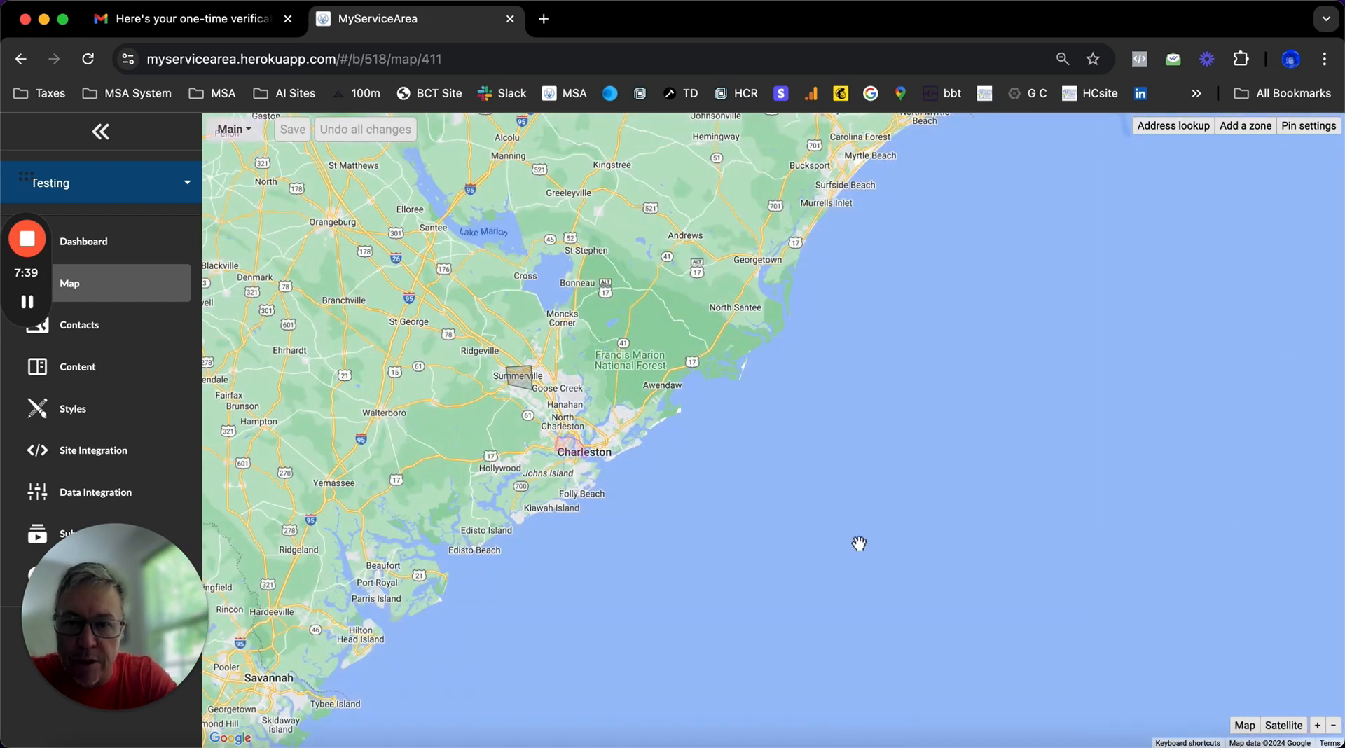
{"action": "left_click", "coordinate": [1317, 725]}
{"action": "left_click_drag", "start_coordinate": [601, 520], "coordinate": [839, 513]}
{"action": "left_click", "coordinate": [1317, 726]}
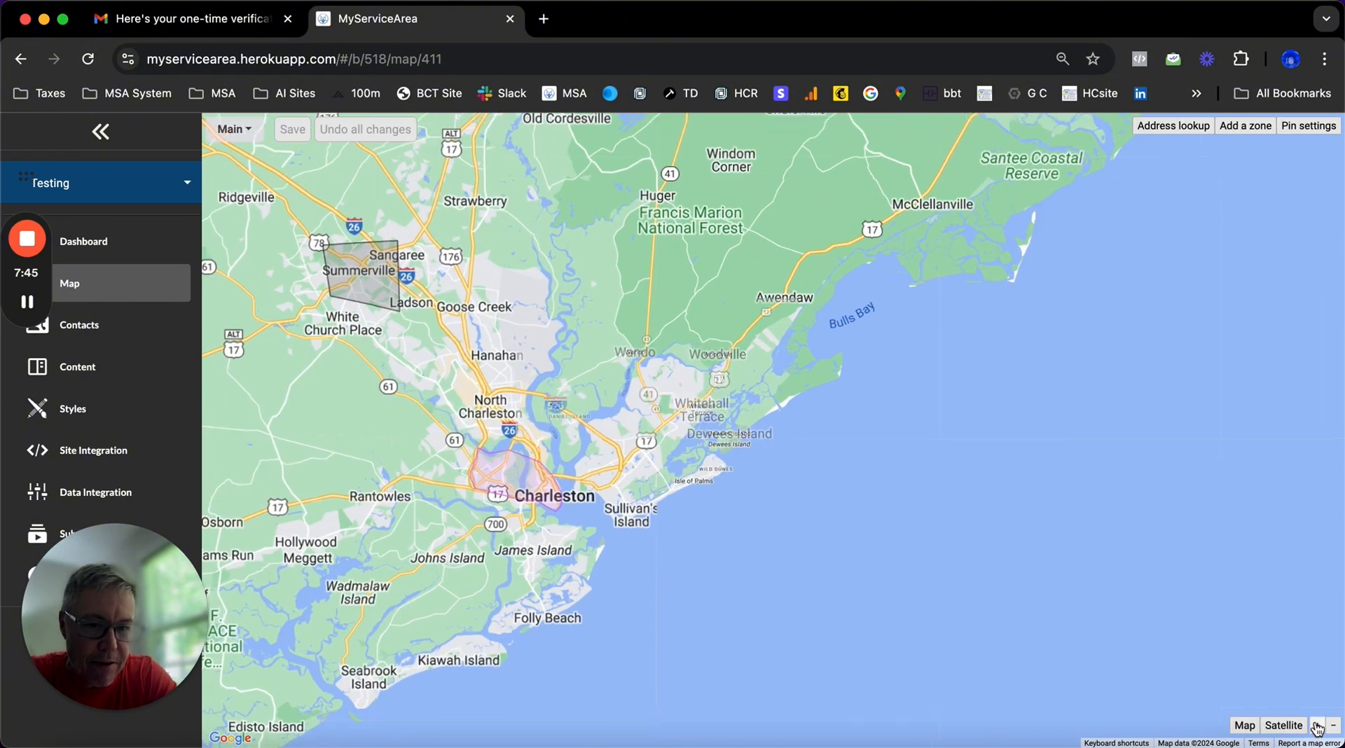
{"action": "left_click_drag", "start_coordinate": [649, 504], "coordinate": [889, 470]}
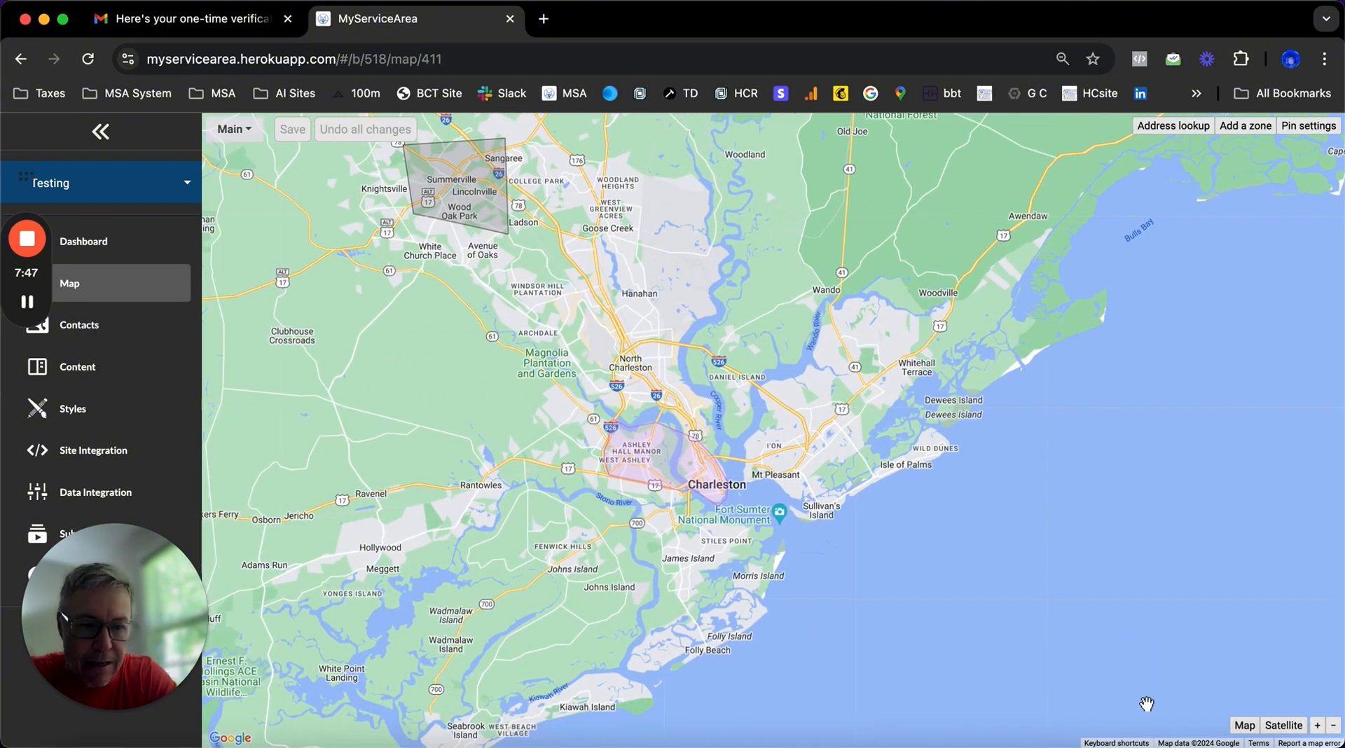
{"action": "left_click", "coordinate": [1317, 726]}
{"action": "left_click", "coordinate": [1317, 726]}
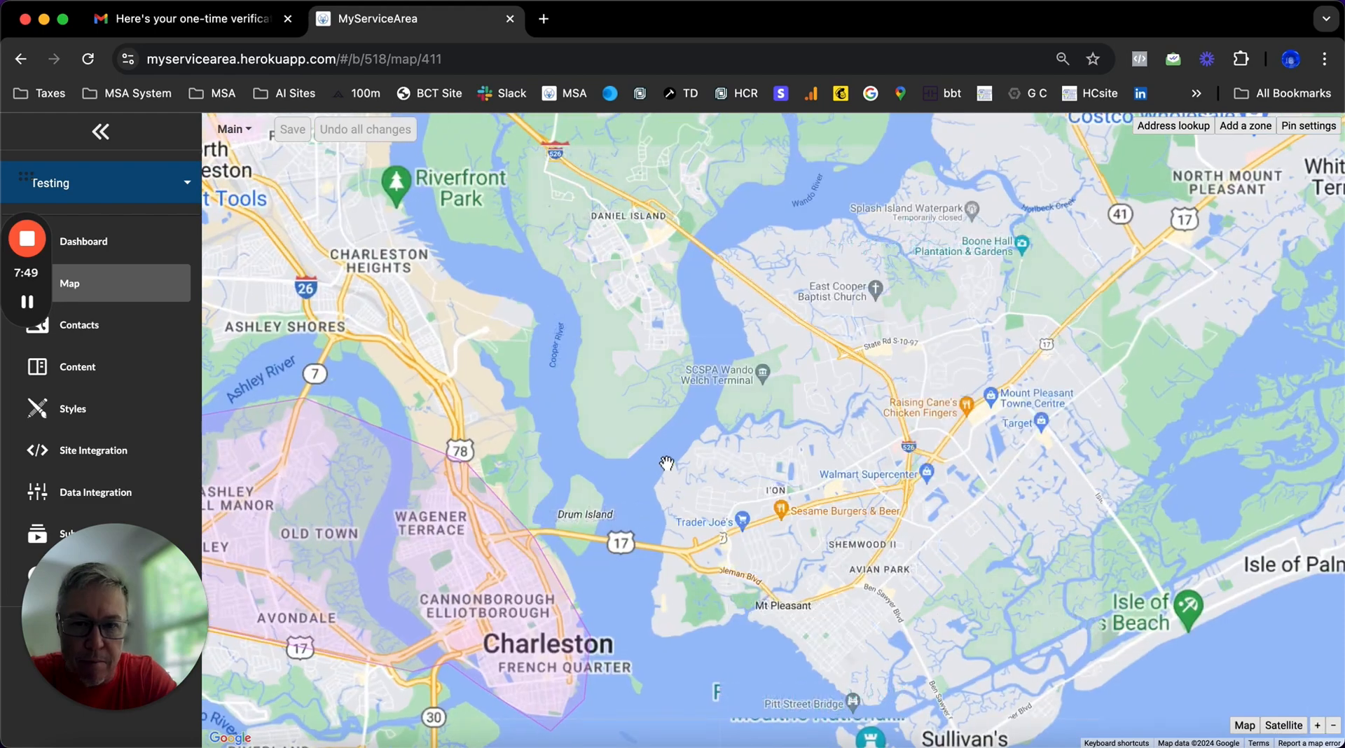
{"action": "left_click_drag", "start_coordinate": [666, 463], "coordinate": [948, 282]}
{"action": "right_click", "coordinate": [656, 318]}
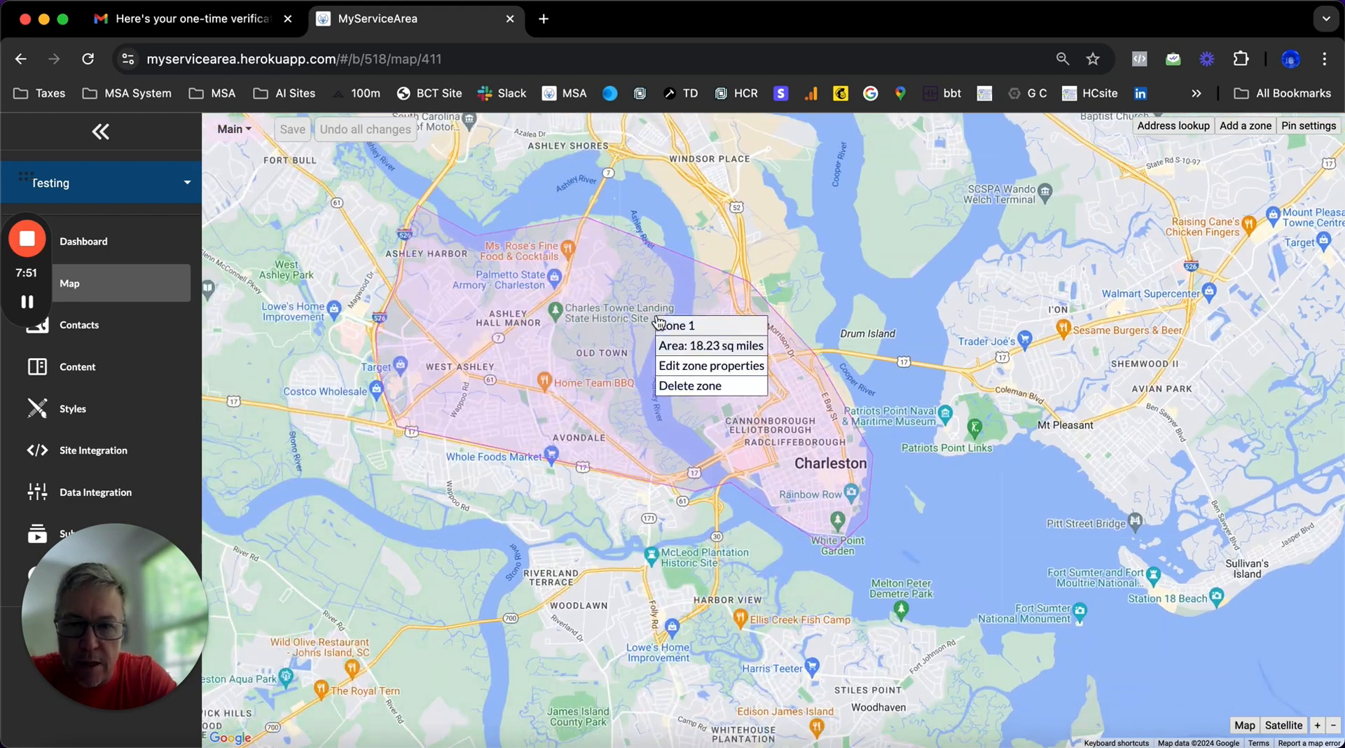
{"action": "left_click", "coordinate": [688, 371]}
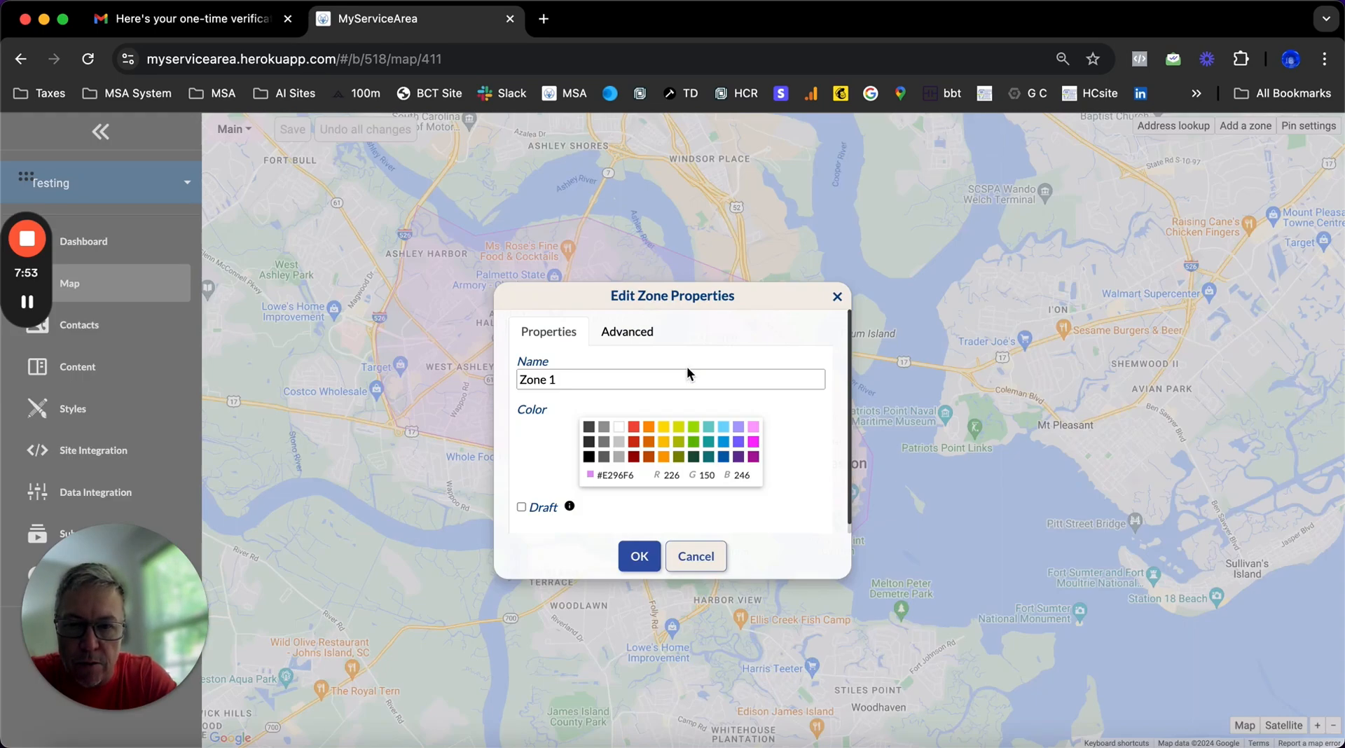
{"action": "left_click", "coordinate": [629, 342]}
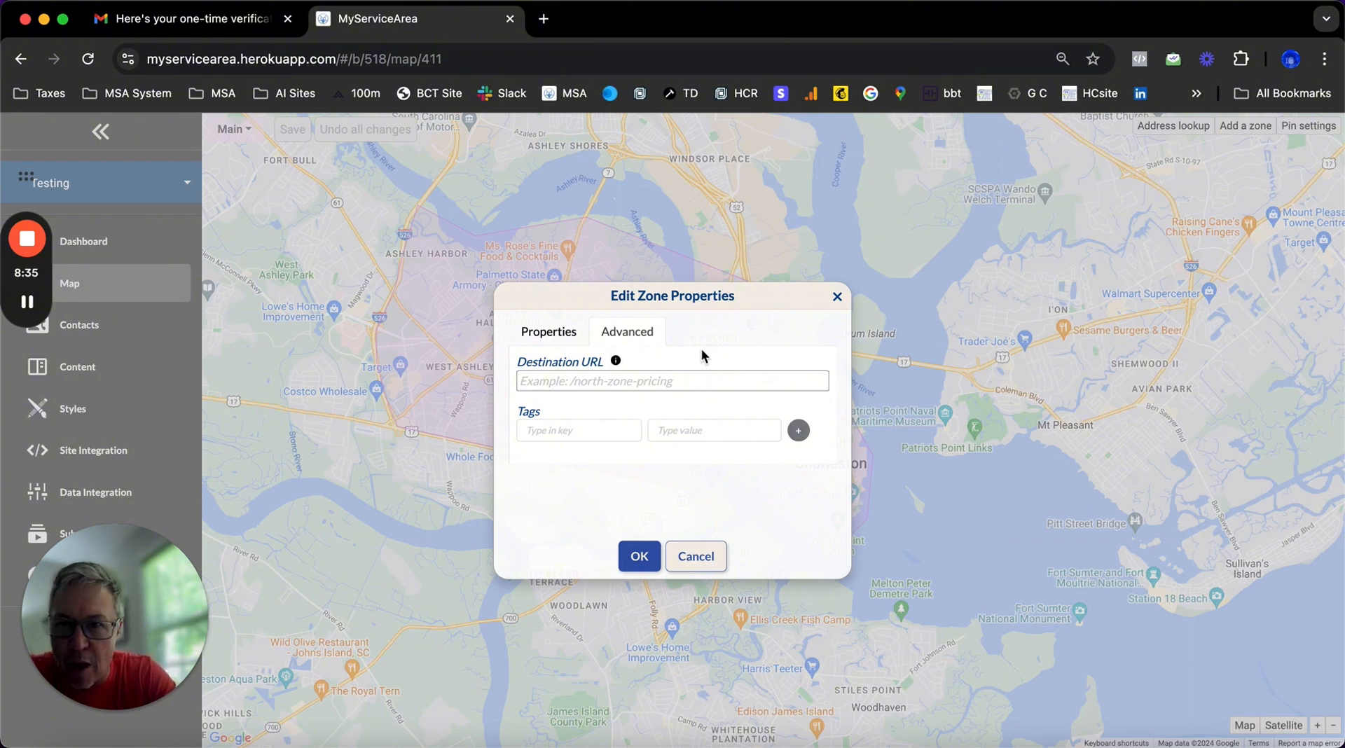
{"action": "left_click", "coordinate": [838, 297]}
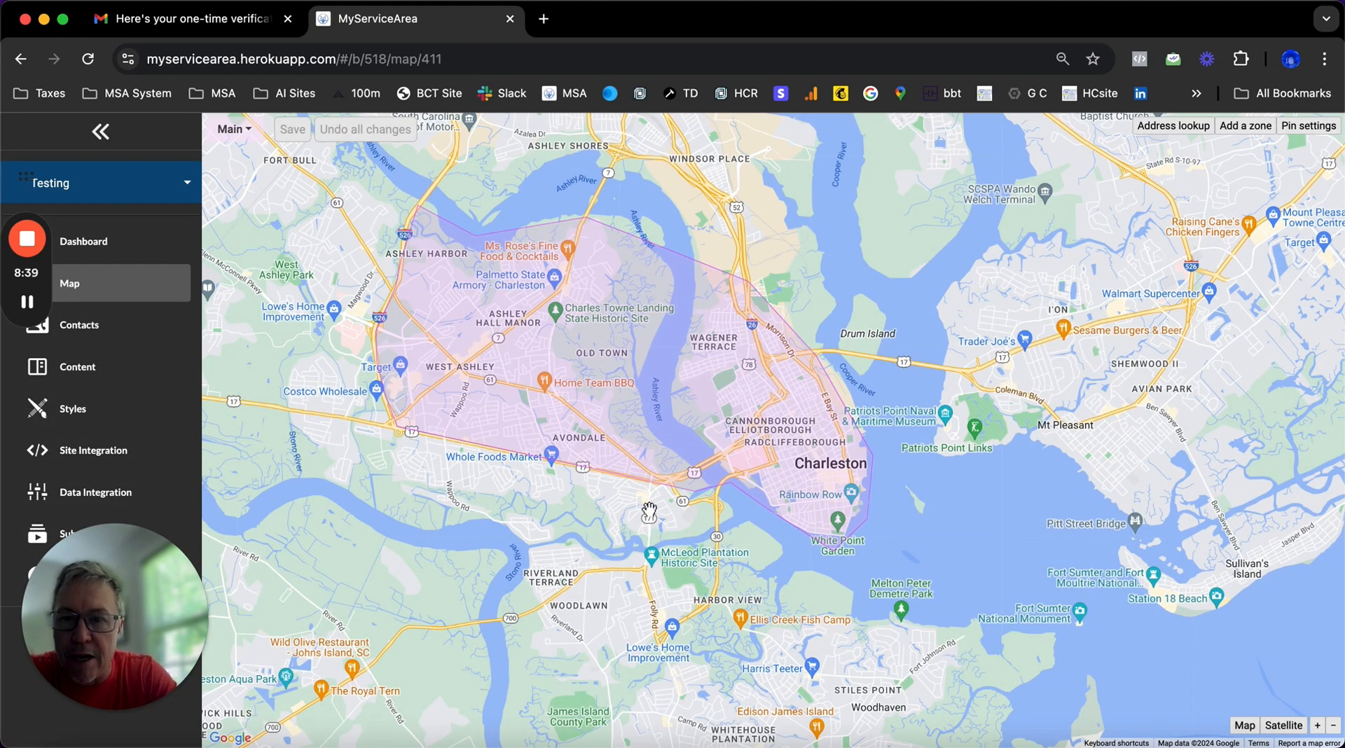
{"action": "left_click_drag", "start_coordinate": [650, 510], "coordinate": [692, 532]}
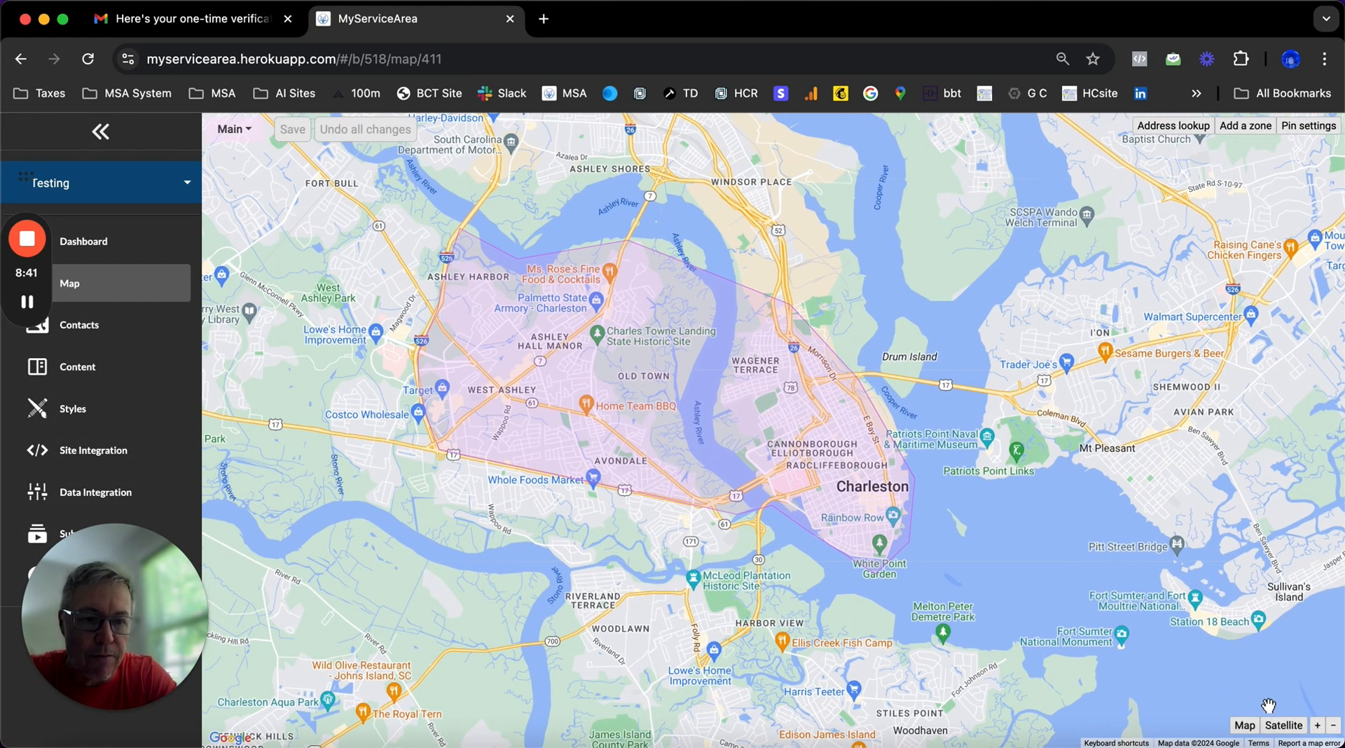
{"action": "left_click", "coordinate": [1333, 731]}
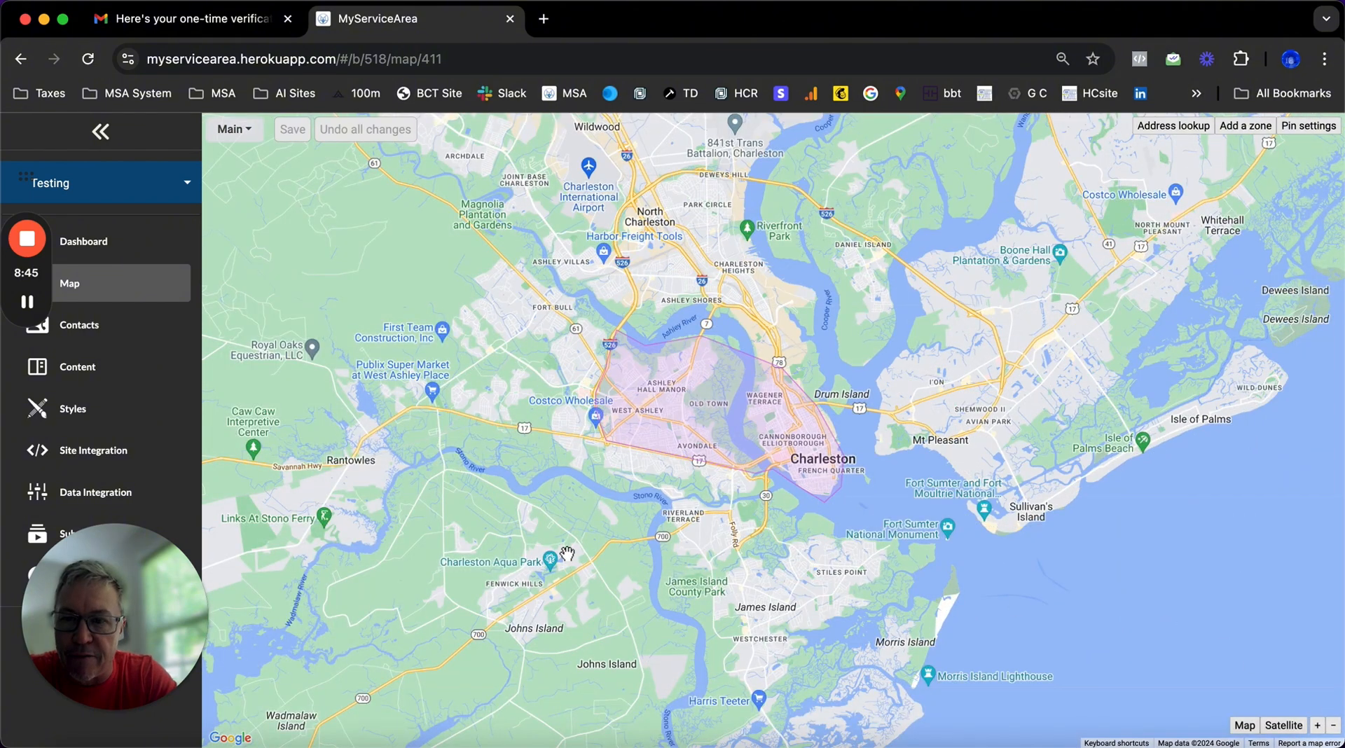
{"action": "left_click_drag", "start_coordinate": [521, 509], "coordinate": [543, 557]}
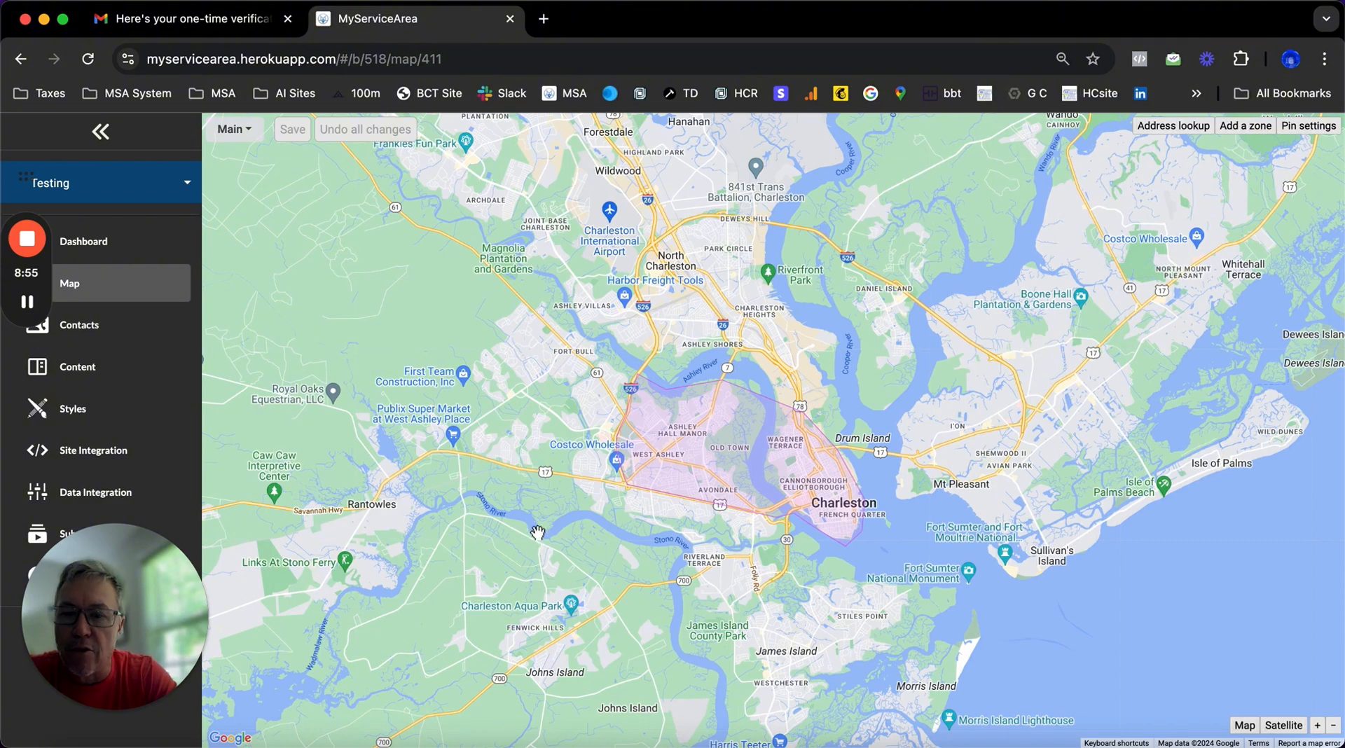
{"action": "left_click_drag", "start_coordinate": [536, 522], "coordinate": [560, 539]}
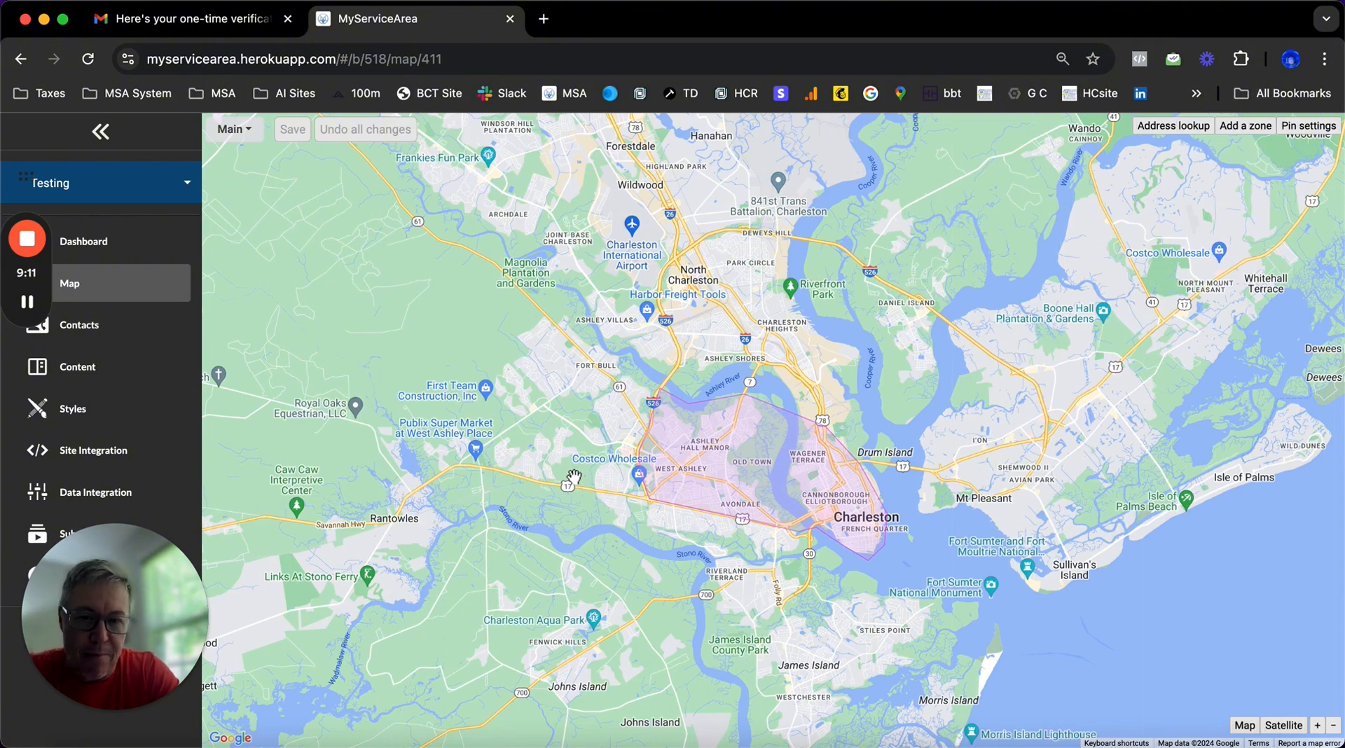
Select the Charleston zone and bring up the delete option for its boundary vertex north of Ashley Hall Manor, dismissing it without deleting the vertex
{"action": "left_click", "coordinate": [703, 437]}
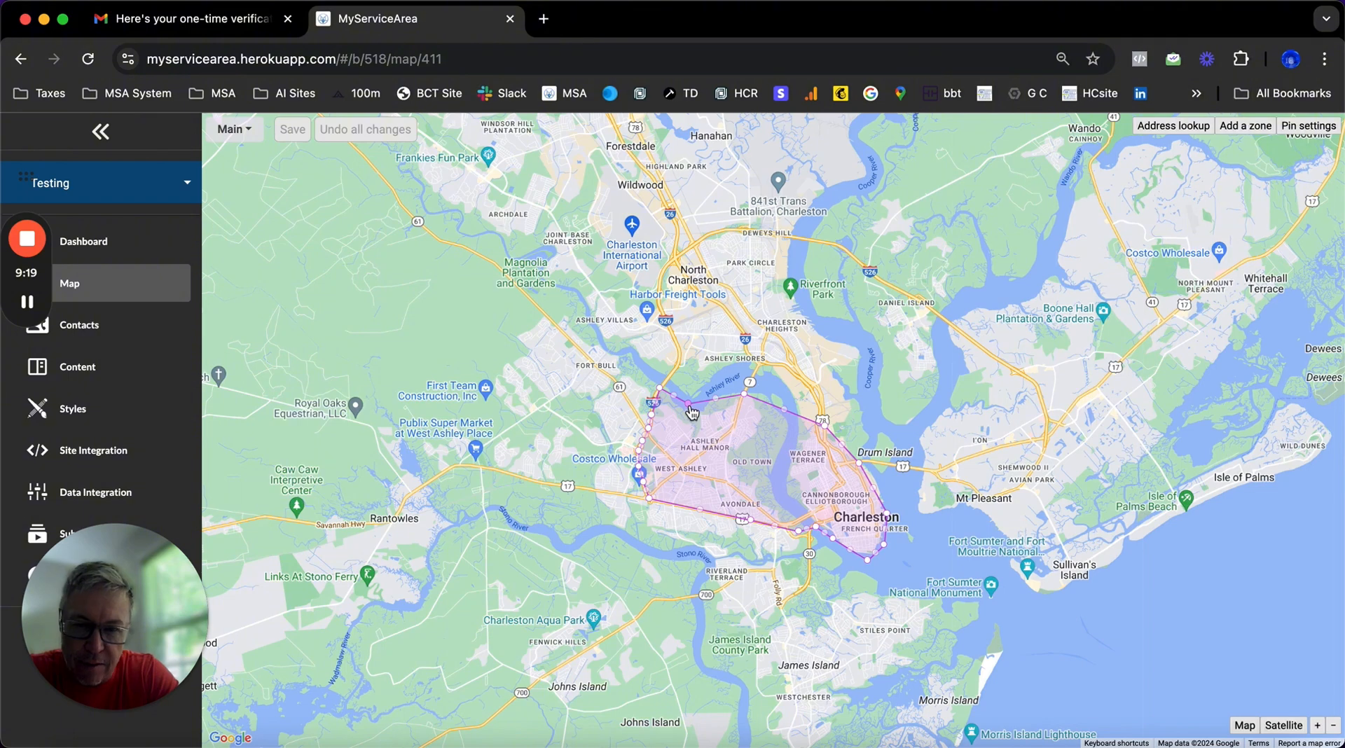
{"action": "right_click", "coordinate": [689, 406]}
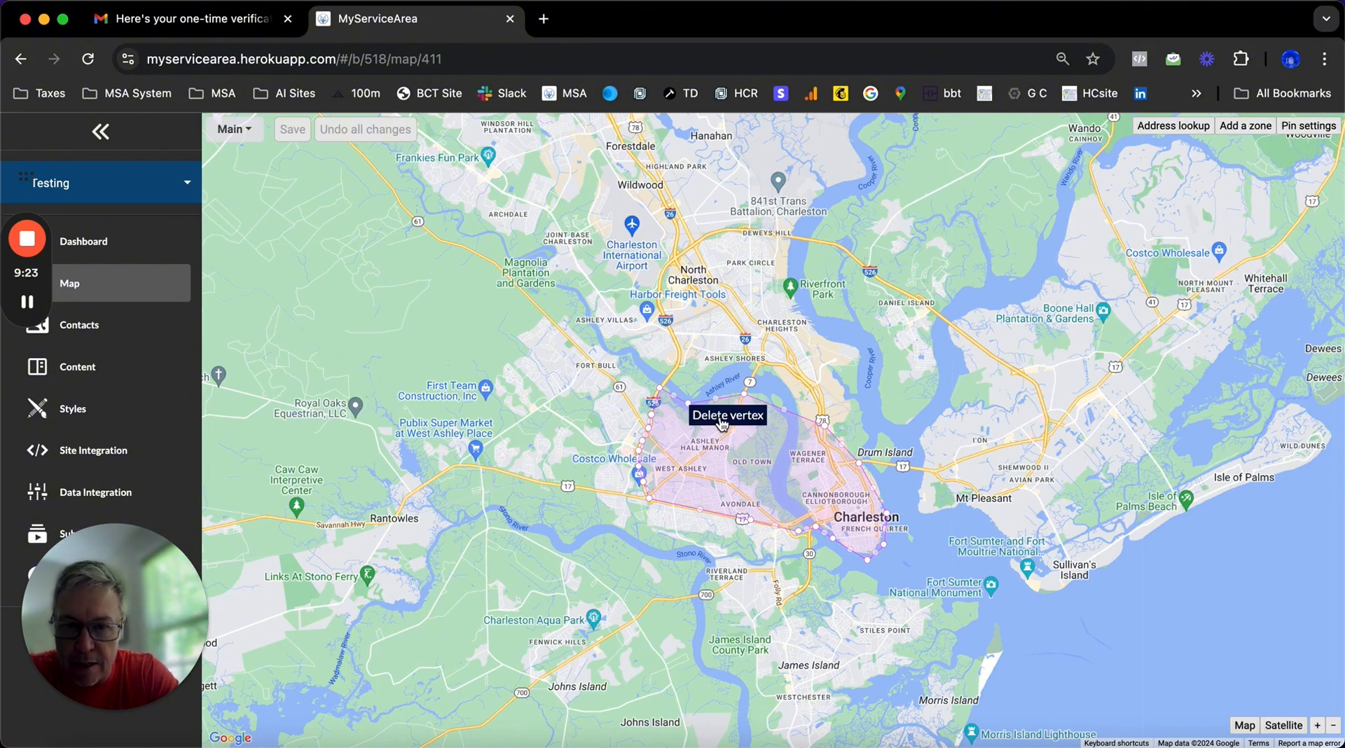
{"action": "left_click", "coordinate": [702, 452]}
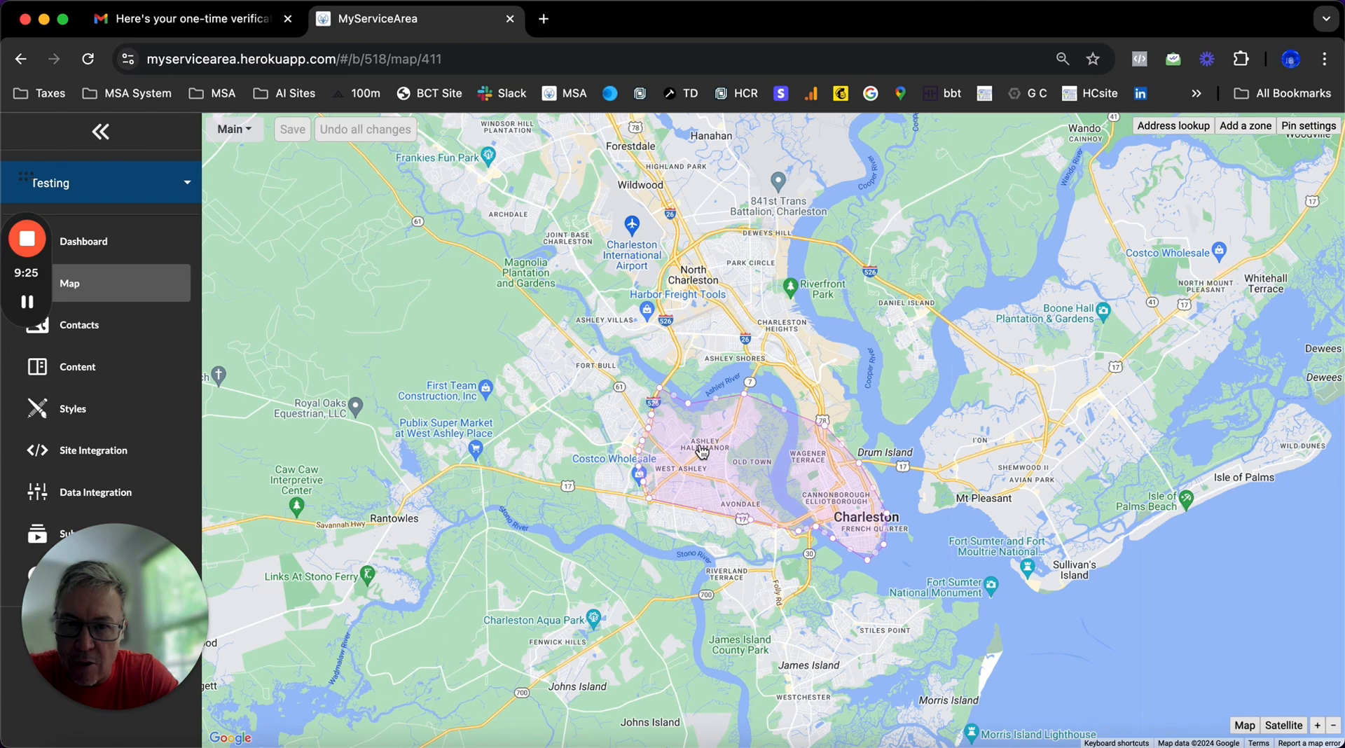
{"action": "right_click", "coordinate": [690, 409]}
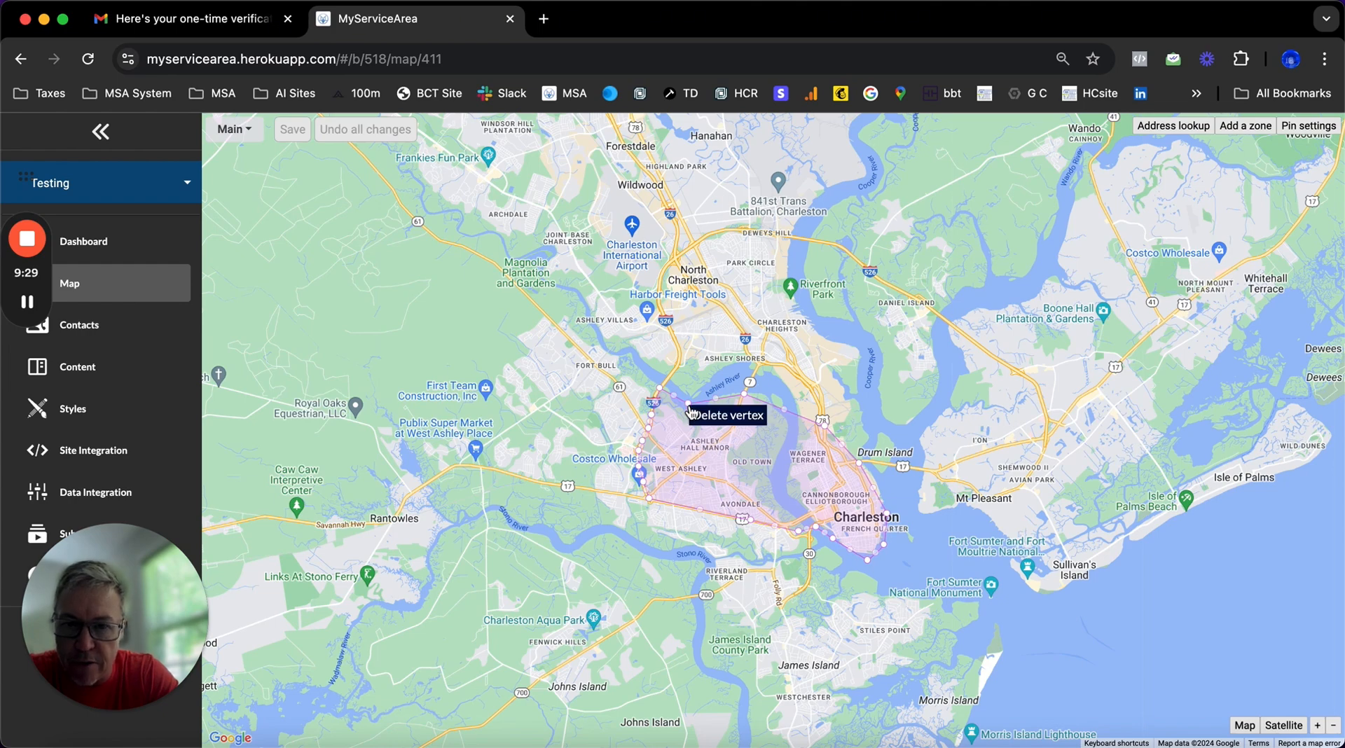
{"action": "left_click", "coordinate": [682, 428]}
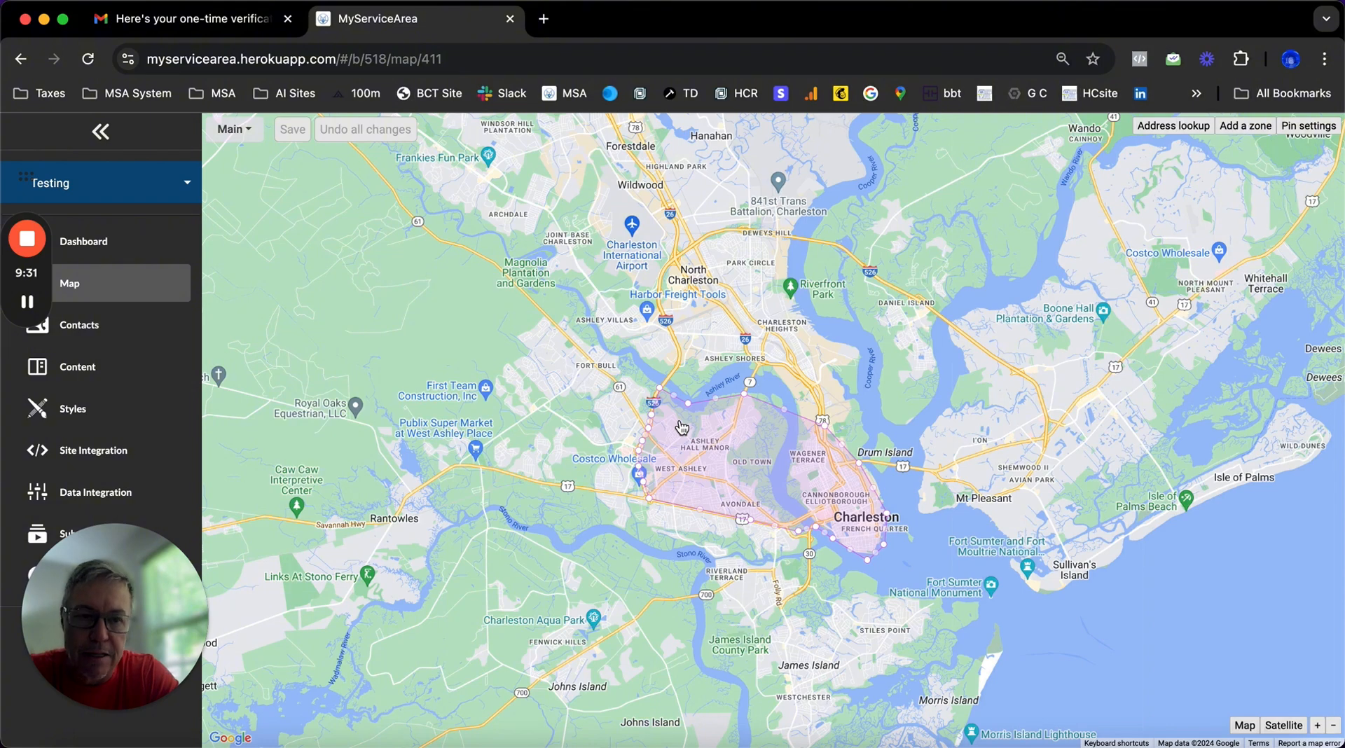
Bring up the map's address lookup to view its location search field, and close it without entering an address
{"action": "left_click", "coordinate": [1170, 129]}
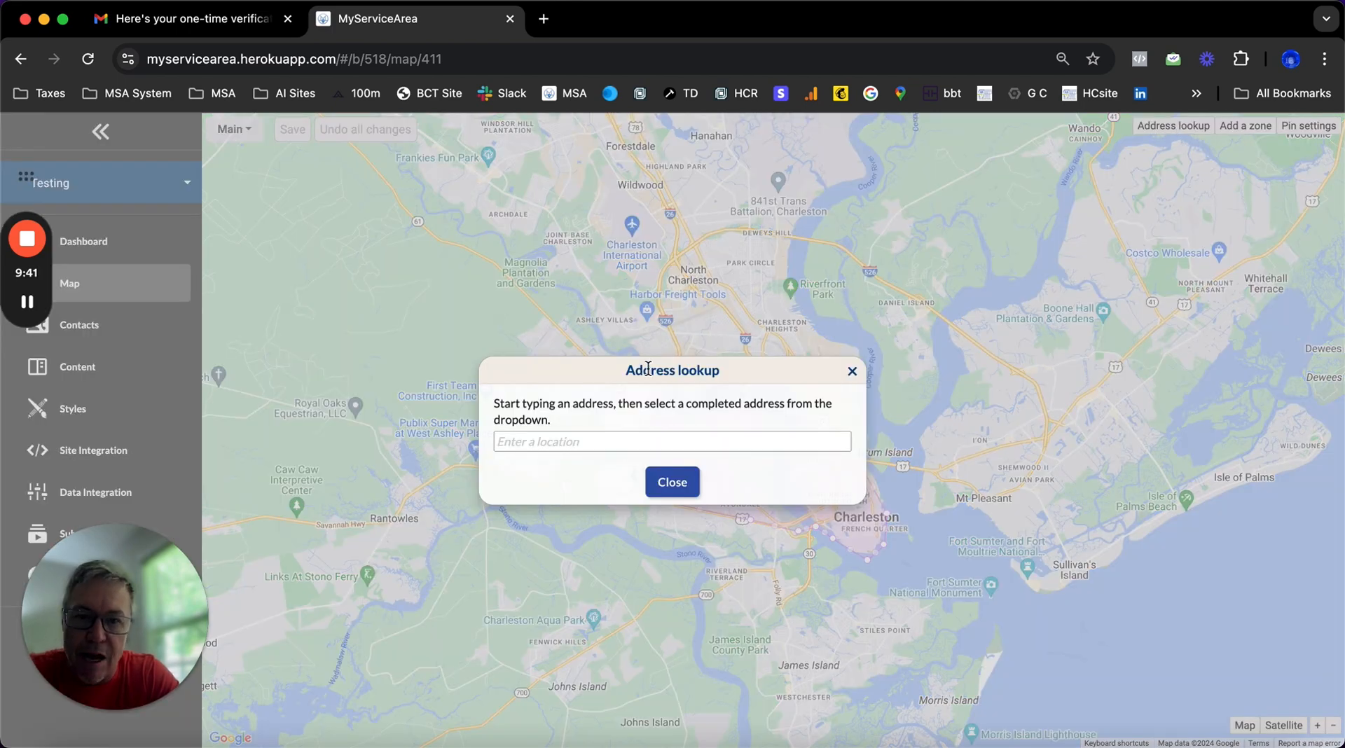
{"action": "left_click", "coordinate": [523, 442]}
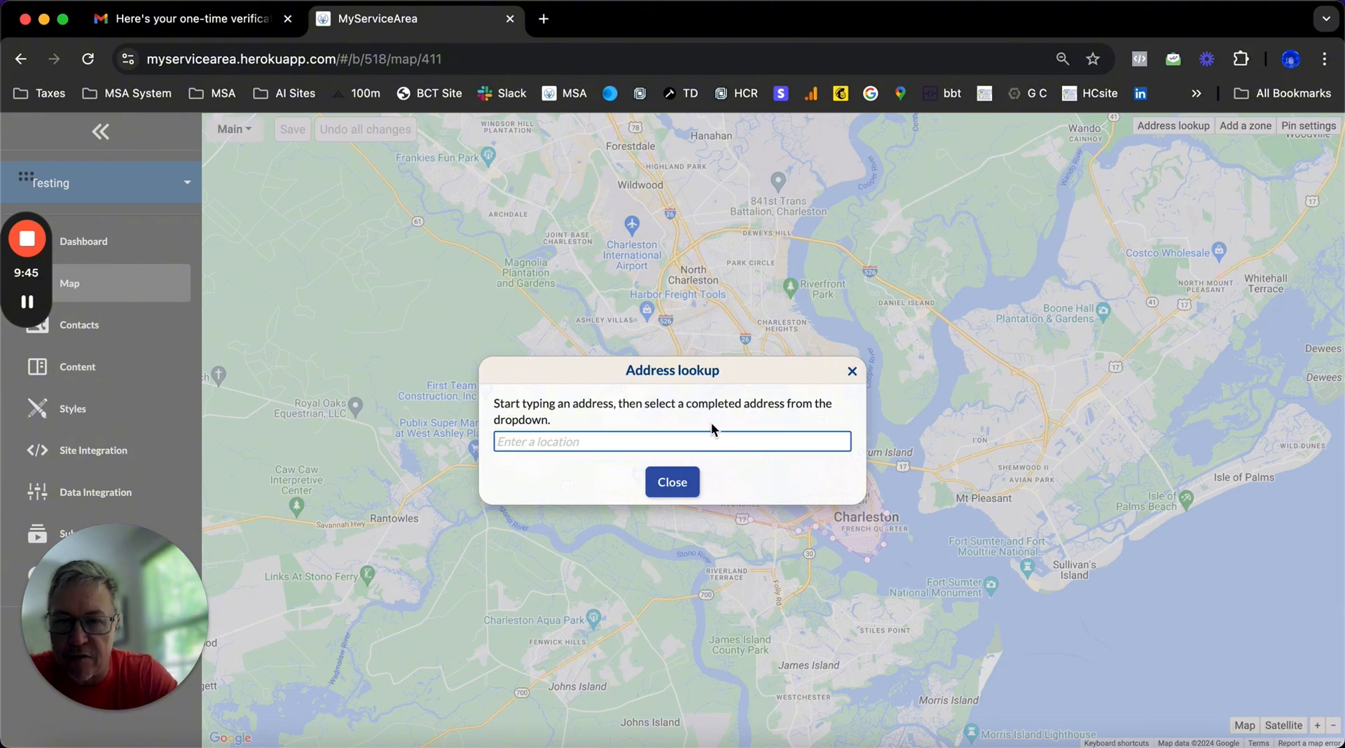
{"action": "left_click", "coordinate": [851, 372]}
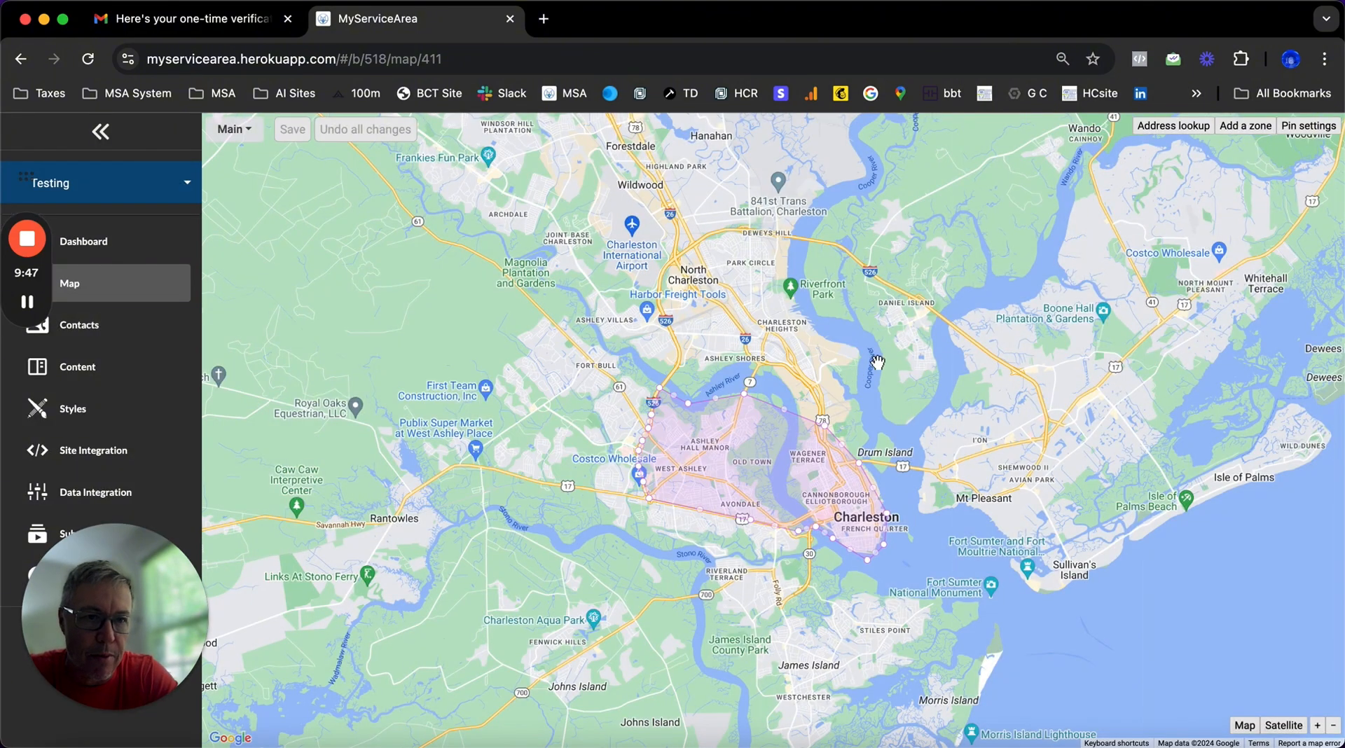
Look through the contact status pin settings again, close them without changes, and deselect the Charleston zone
{"action": "left_click", "coordinate": [1301, 130]}
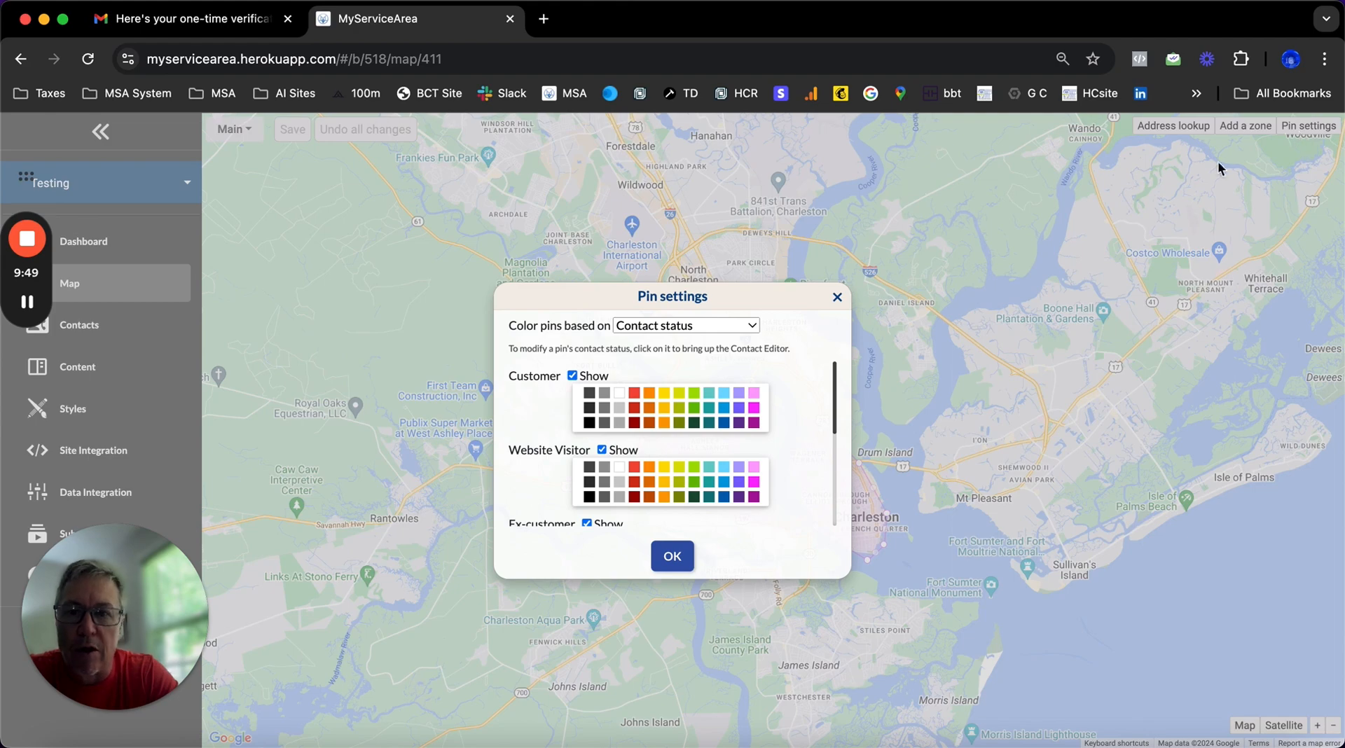
{"action": "scroll", "coordinate": [656, 433], "scroll_direction": "down", "scroll_amount": 6}
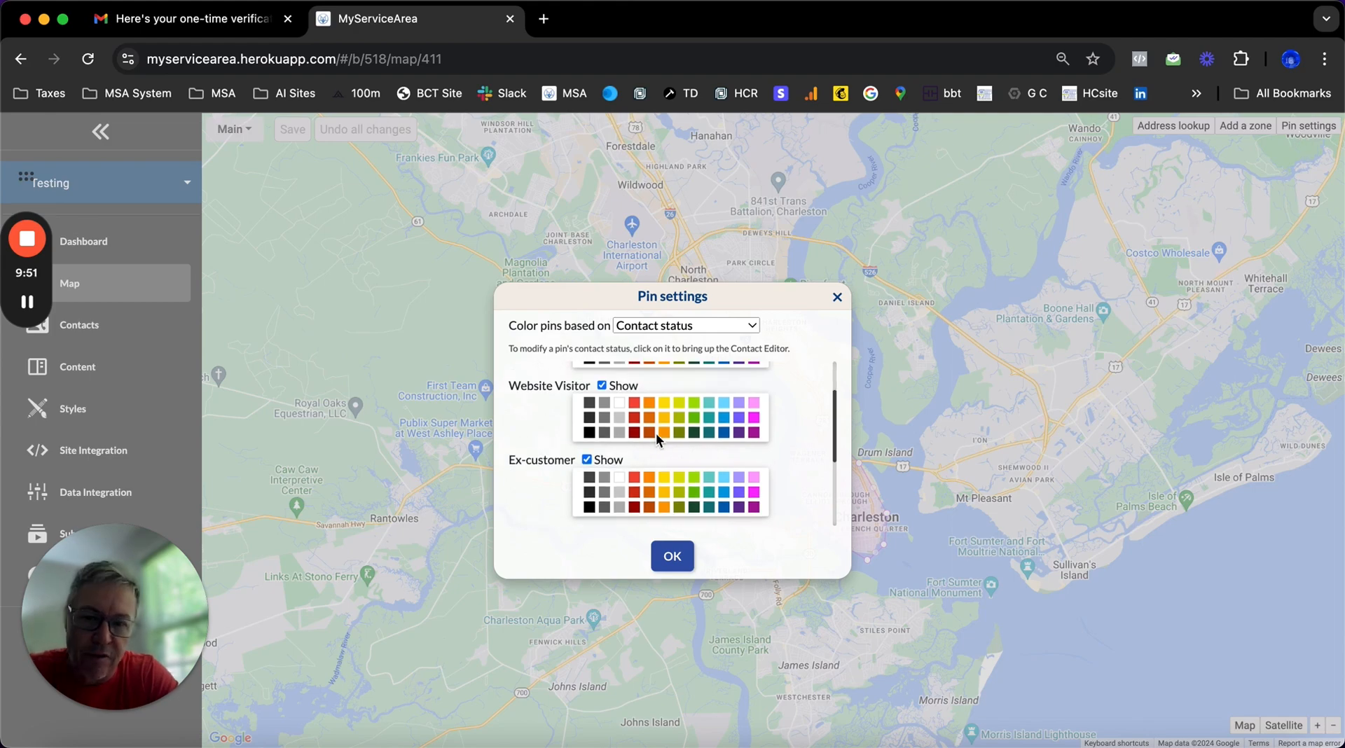
{"action": "left_click", "coordinate": [837, 297]}
{"action": "left_click", "coordinate": [483, 486]}
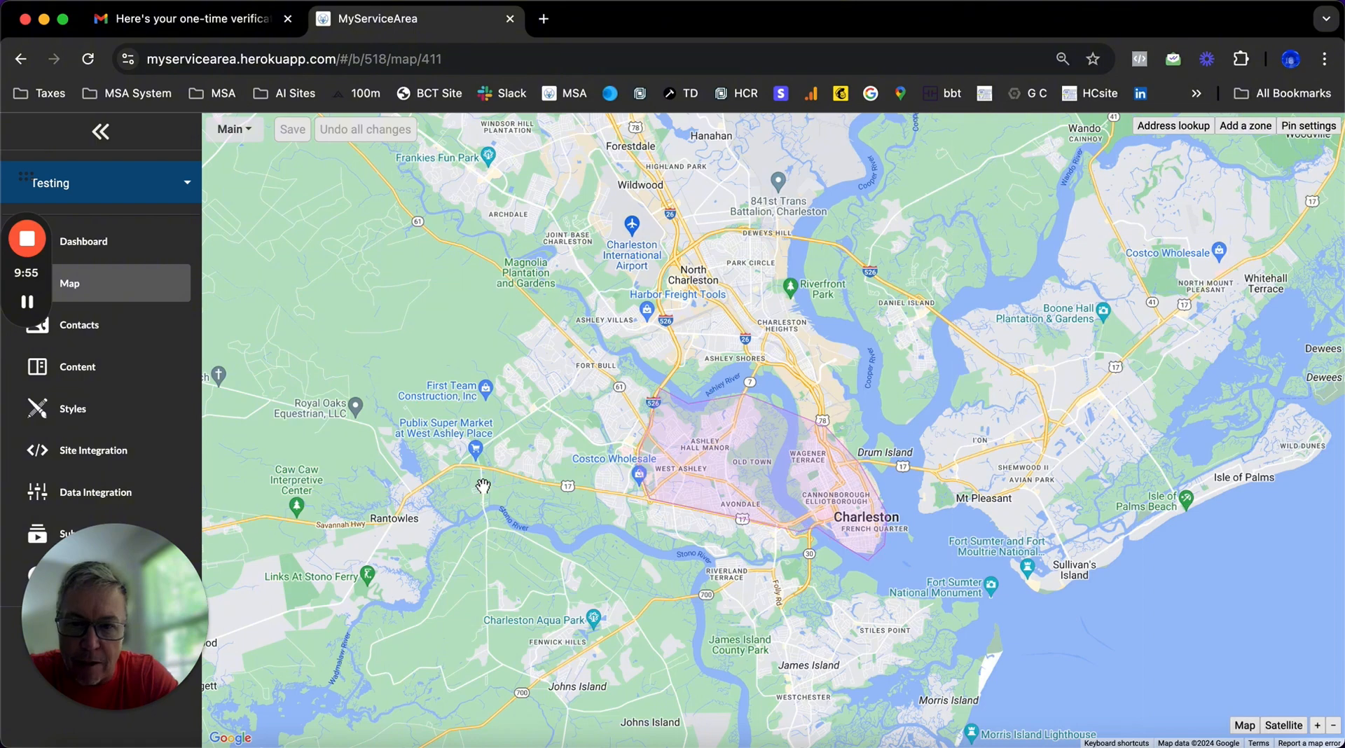